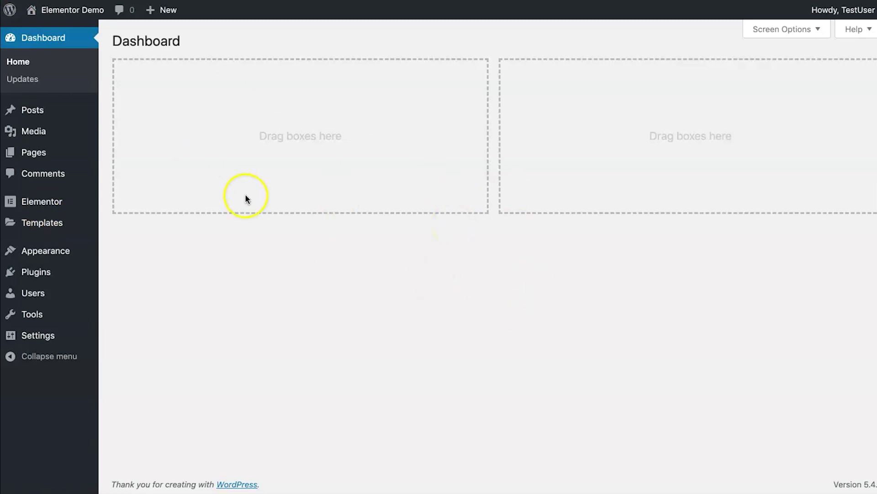
Open the list of installed plugins and check the Classic Editor, Elementor and Elementor Pro entries.
{"action": "left_click", "coordinate": [165, 230]}
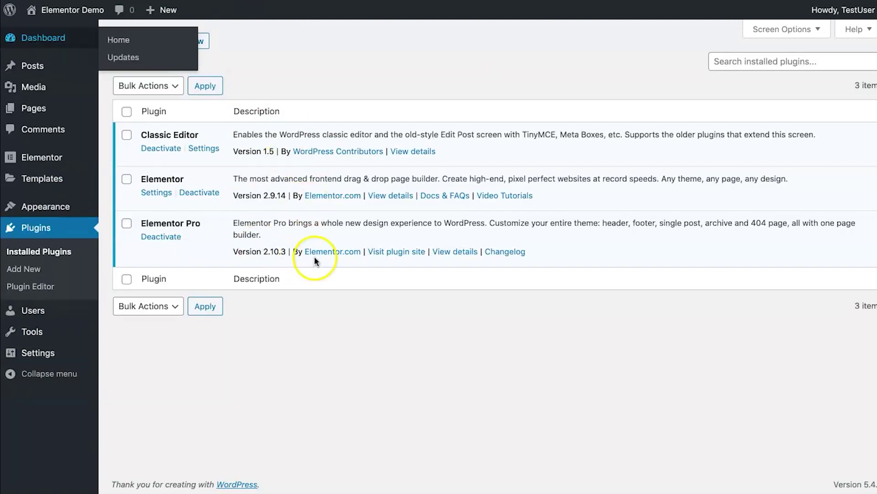
{"action": "left_click_drag", "start_coordinate": [137, 133], "coordinate": [213, 132]}
{"action": "left_click", "coordinate": [214, 132]}
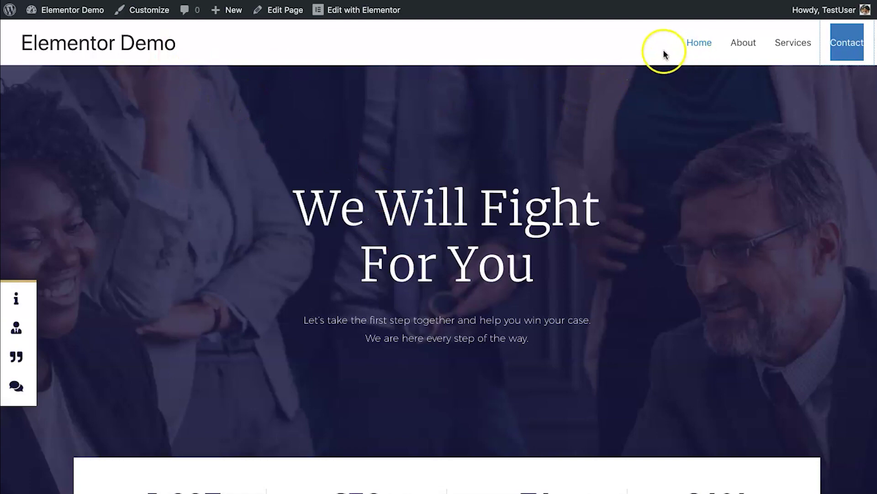
Examine the live home page of the site from the header menu down to the footer.
{"action": "left_click", "coordinate": [850, 74]}
{"action": "scroll", "coordinate": [565, 374], "scroll_direction": "down", "scroll_amount": 20}
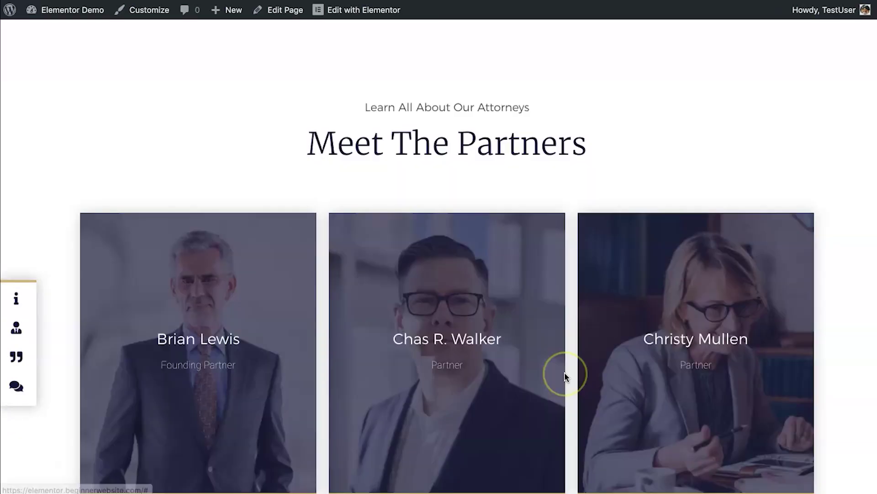
{"action": "scroll", "coordinate": [565, 374], "scroll_direction": "up", "scroll_amount": 10}
{"action": "scroll", "coordinate": [565, 374], "scroll_direction": "down", "scroll_amount": 20}
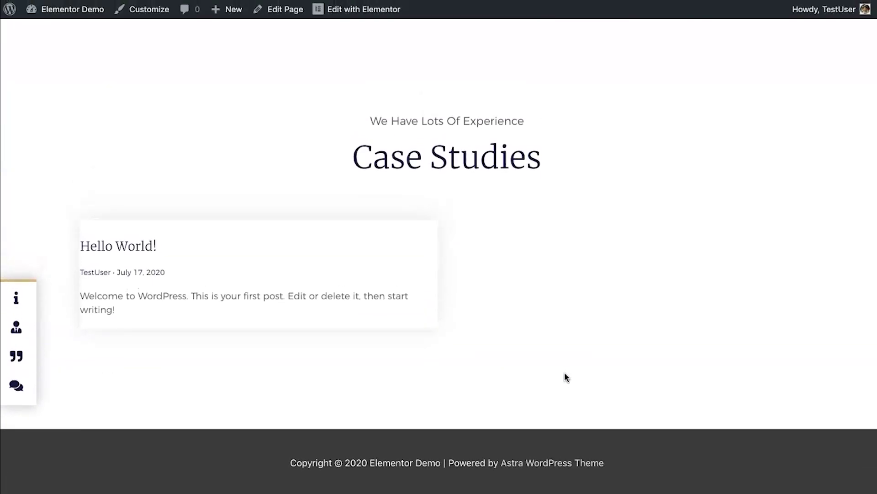
{"action": "scroll", "coordinate": [355, 368], "scroll_direction": "up", "scroll_amount": 20}
{"action": "scroll", "coordinate": [356, 368], "scroll_direction": "down", "scroll_amount": 10}
{"action": "scroll", "coordinate": [355, 368], "scroll_direction": "up", "scroll_amount": 15}
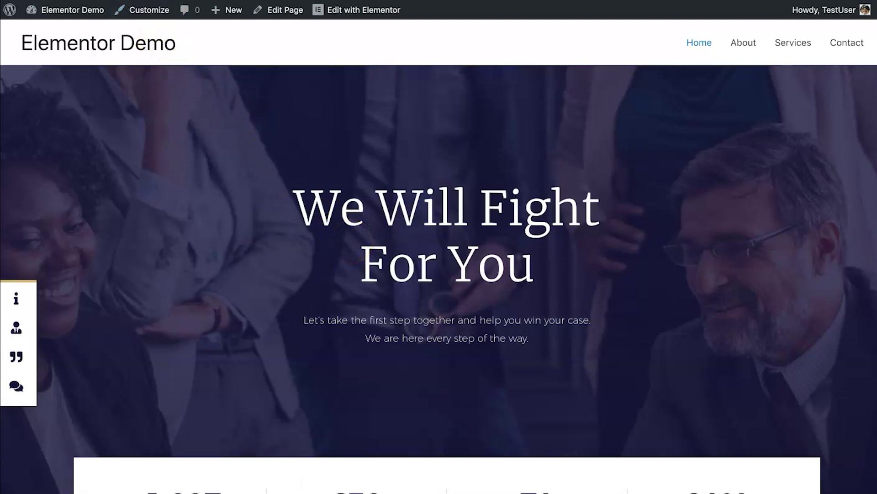
Open the theme Customizer for the home page and look over the header and footer in its preview.
{"action": "right_click", "coordinate": [152, 9]}
{"action": "left_click", "coordinate": [192, 16]}
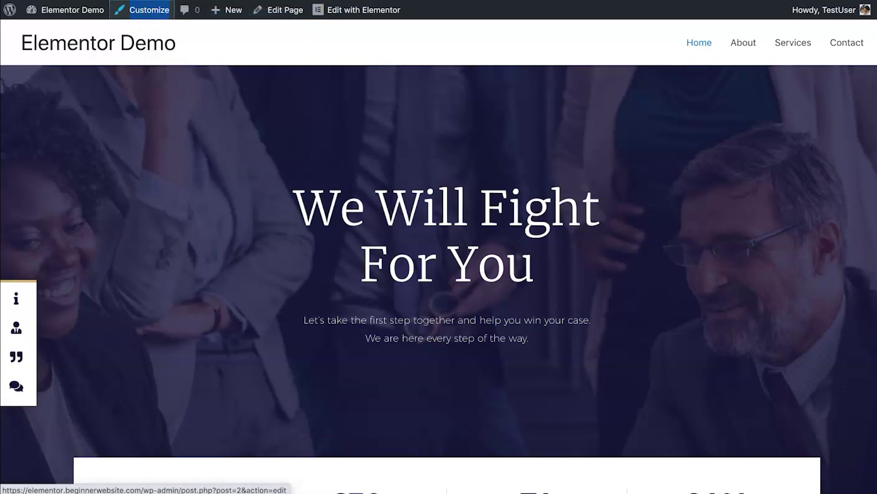
{"action": "left_click", "coordinate": [279, 10]}
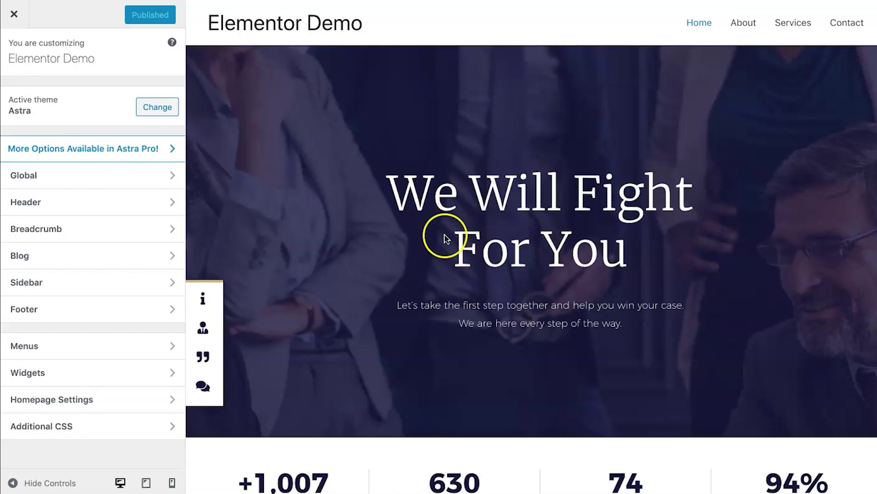
{"action": "scroll", "coordinate": [544, 210], "scroll_direction": "down", "scroll_amount": 10}
{"action": "scroll", "coordinate": [543, 232], "scroll_direction": "down", "scroll_amount": 10}
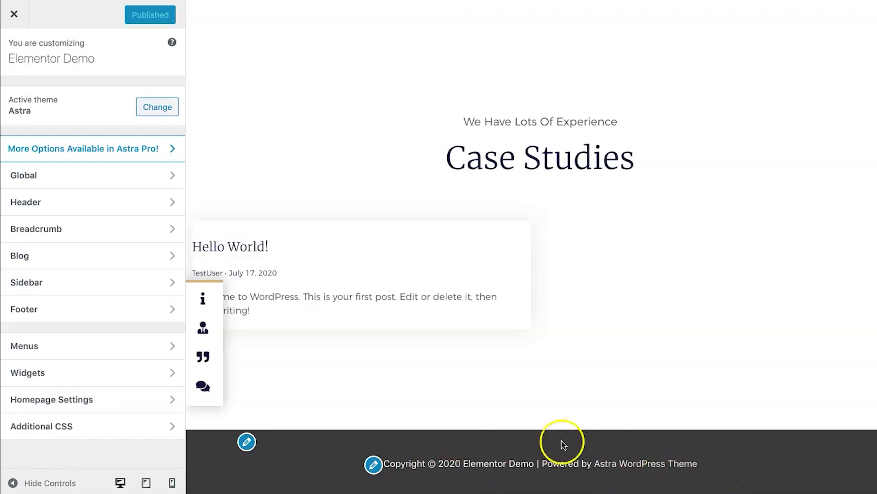
{"action": "scroll", "coordinate": [600, 311], "scroll_direction": "up", "scroll_amount": 5}
{"action": "scroll", "coordinate": [600, 312], "scroll_direction": "up", "scroll_amount": 10}
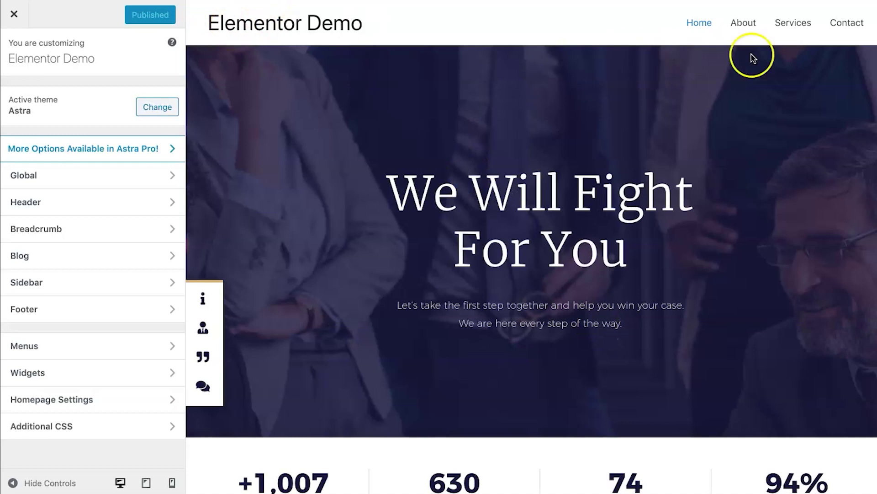
Open the header's Site Identity settings and review the logo, site icon, site title and tagline options.
{"action": "left_click", "coordinate": [91, 198]}
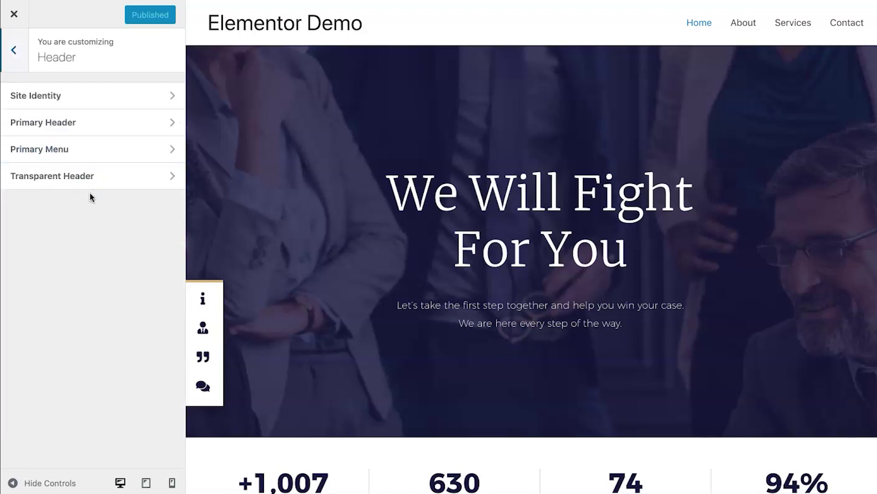
{"action": "left_click", "coordinate": [22, 65]}
{"action": "left_click", "coordinate": [74, 198]}
{"action": "left_click", "coordinate": [6, 57]}
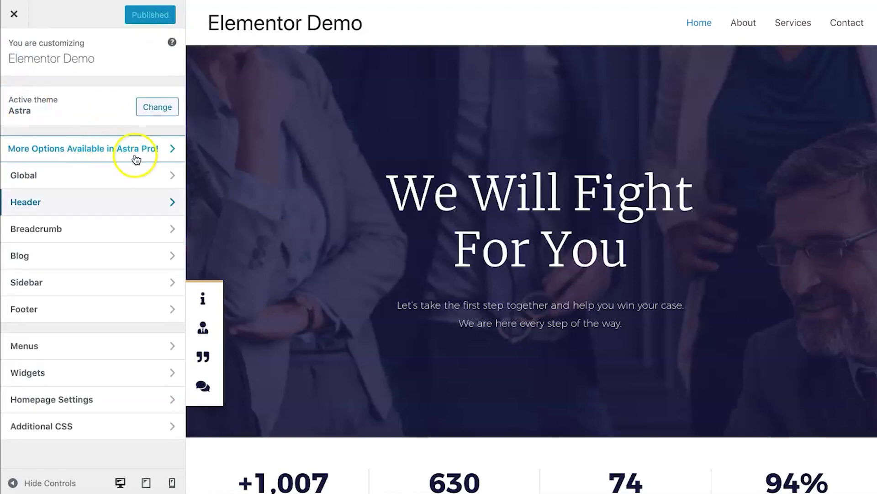
{"action": "left_click", "coordinate": [121, 204]}
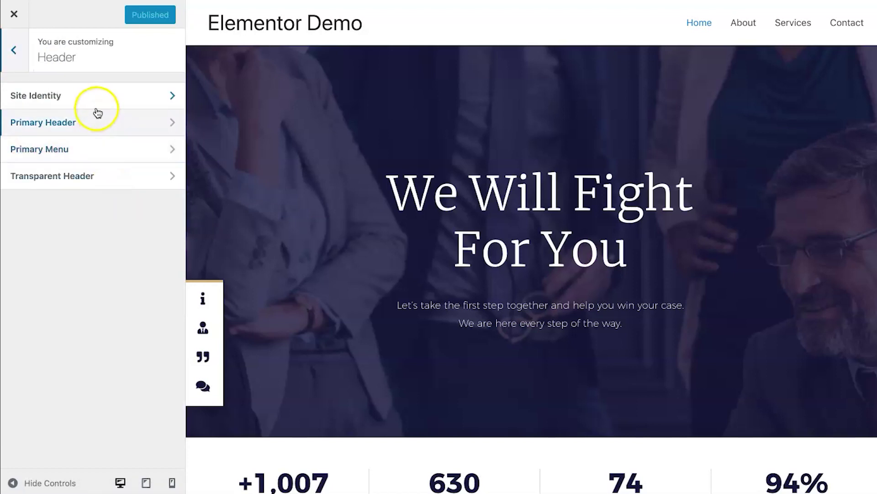
{"action": "left_click", "coordinate": [102, 95]}
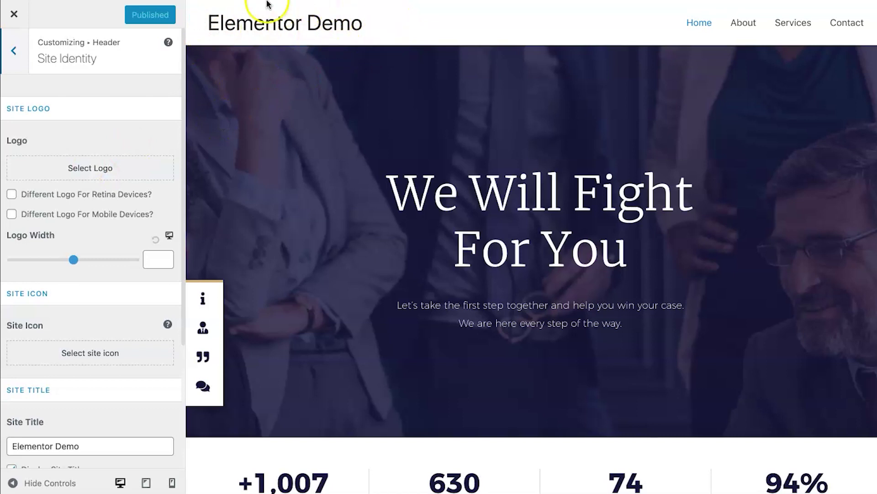
{"action": "scroll", "coordinate": [95, 387], "scroll_direction": "down", "scroll_amount": 4}
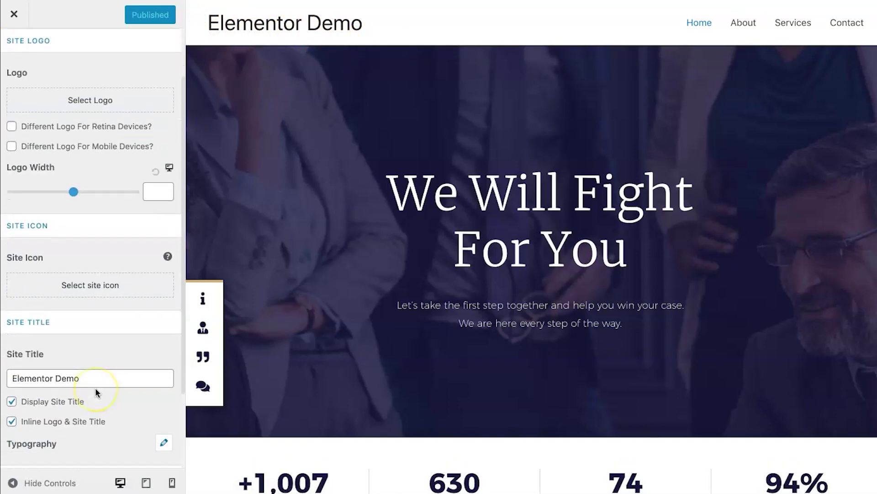
{"action": "scroll", "coordinate": [95, 387], "scroll_direction": "down", "scroll_amount": 4}
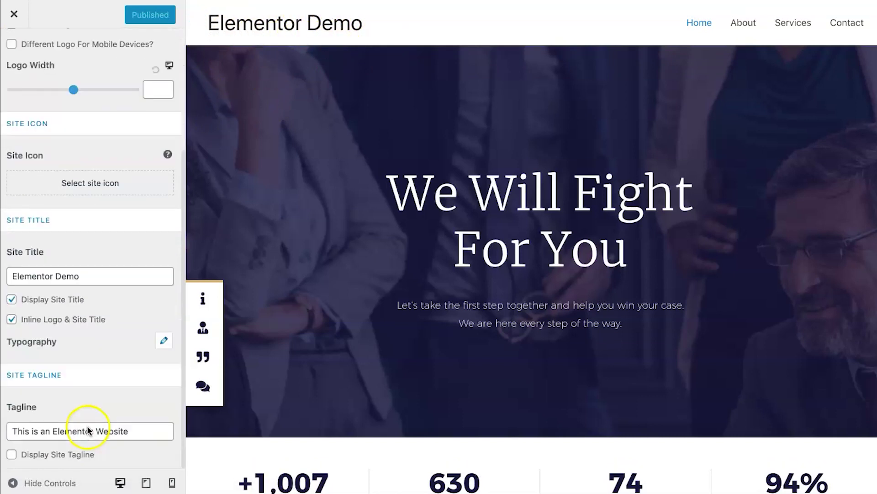
Turn off Display Site Title for the header and turn it back on.
{"action": "left_click", "coordinate": [58, 303]}
{"action": "scroll", "coordinate": [56, 389], "scroll_direction": "down", "scroll_amount": 2}
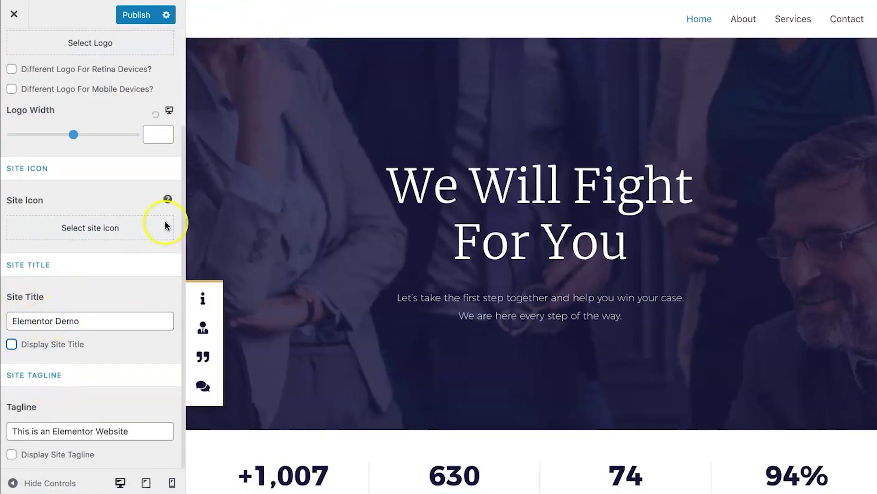
{"action": "left_click", "coordinate": [73, 344]}
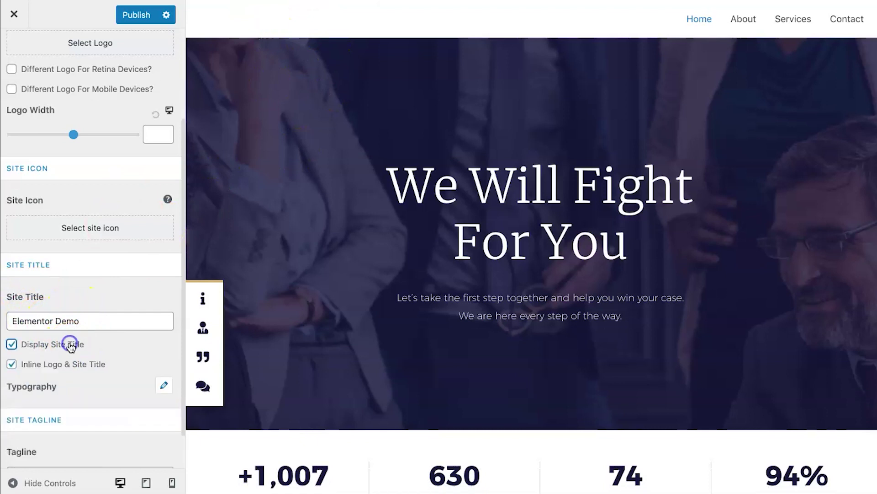
{"action": "scroll", "coordinate": [110, 246], "scroll_direction": "up", "scroll_amount": 3}
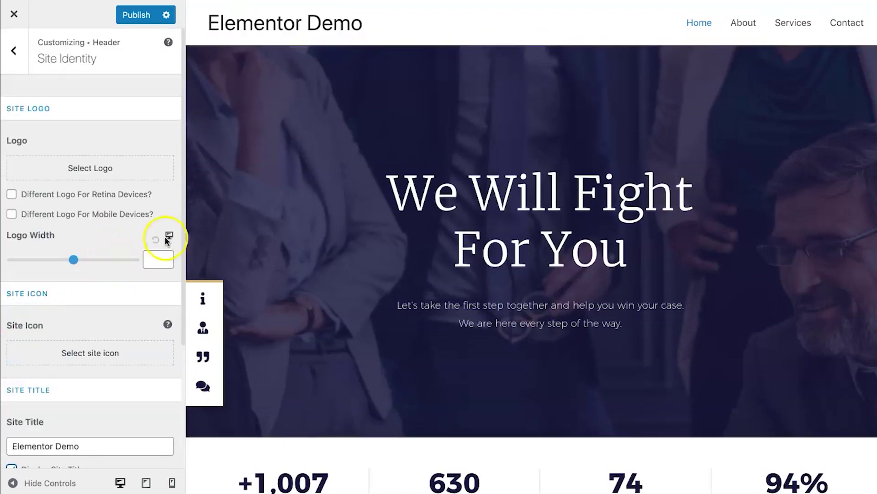
{"action": "scroll", "coordinate": [45, 223], "scroll_direction": "down", "scroll_amount": 4}
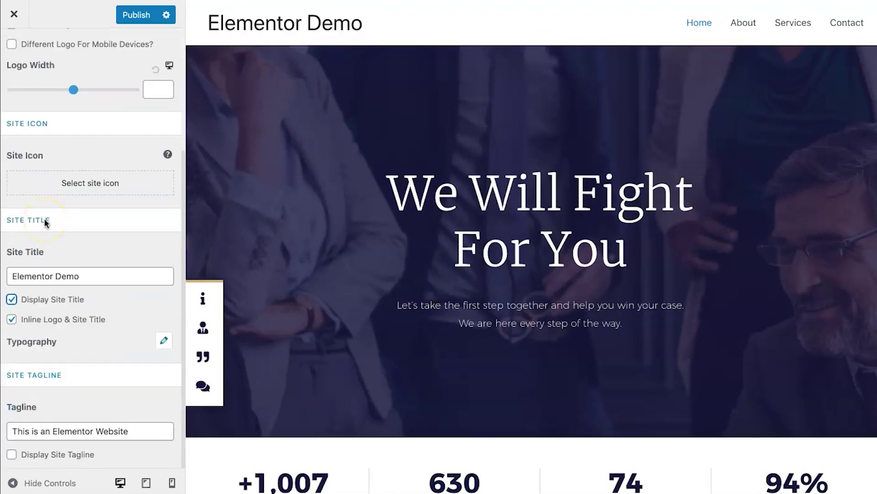
{"action": "scroll", "coordinate": [88, 287], "scroll_direction": "up", "scroll_amount": 4}
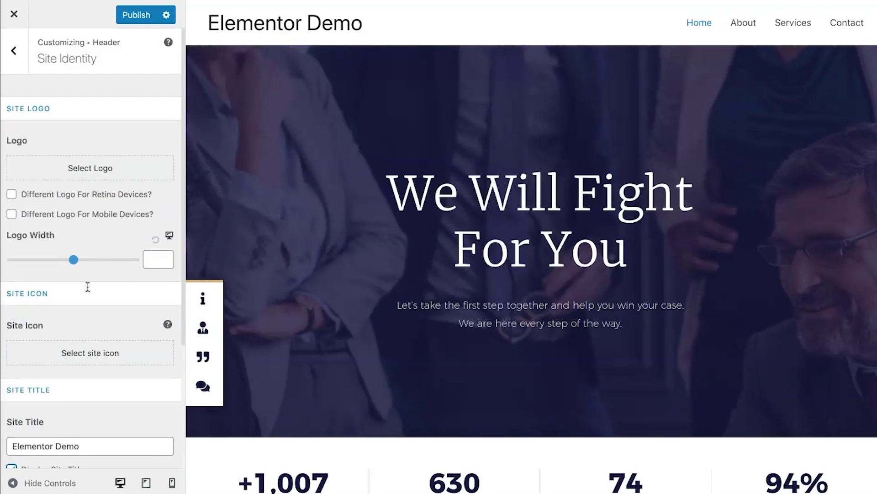
Set the Primary Header layout to the centred logo with the menu beneath it.
{"action": "left_click", "coordinate": [15, 66]}
{"action": "left_click", "coordinate": [72, 122]}
{"action": "left_click", "coordinate": [71, 122]}
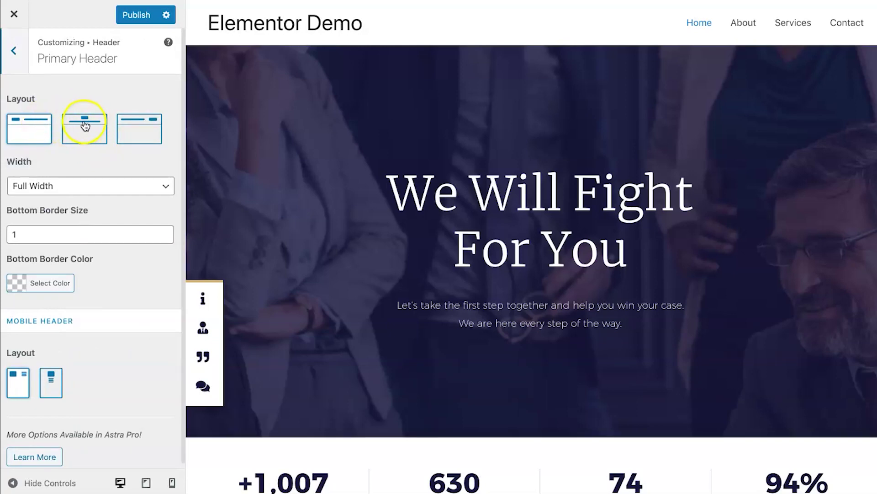
{"action": "left_click", "coordinate": [86, 128]}
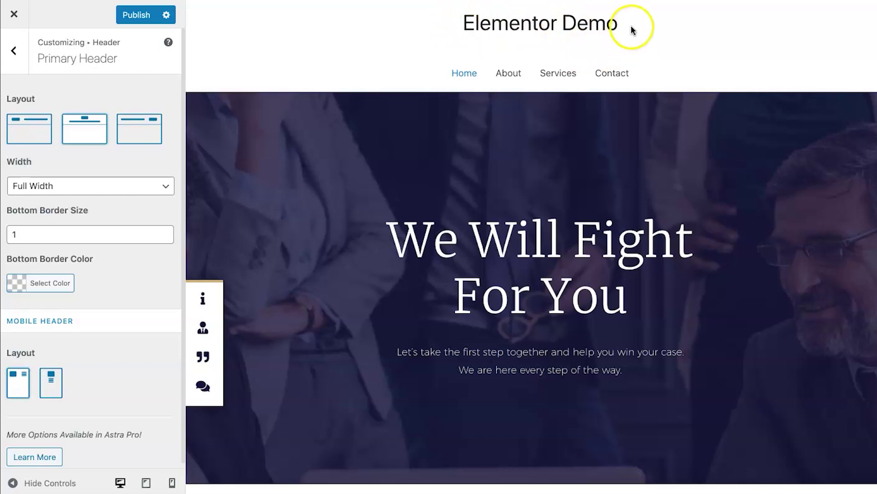
{"action": "mouse_move", "coordinate": [568, 24]}
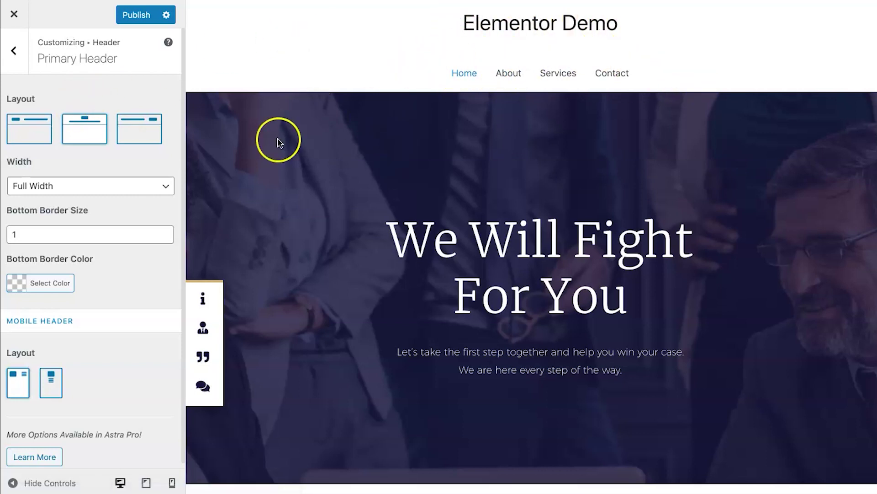
Check the Primary Header's width choices and its inline and stacked mobile header layouts.
{"action": "left_click", "coordinate": [100, 187]}
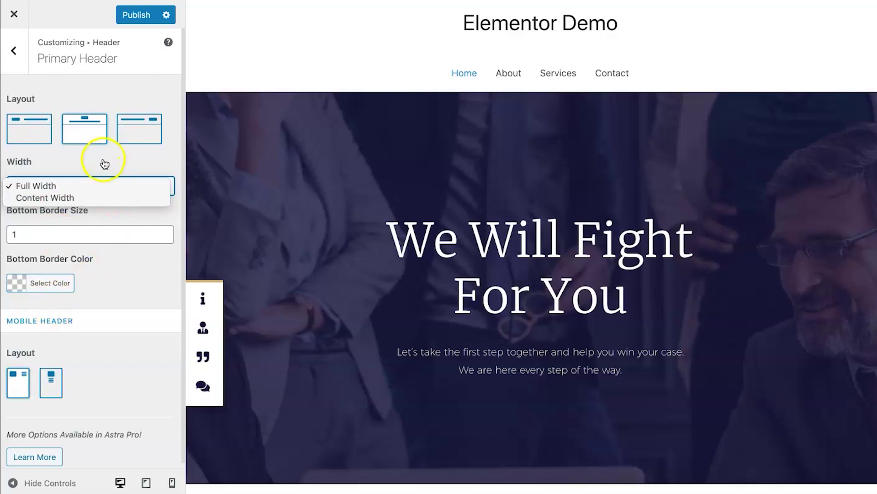
{"action": "left_click", "coordinate": [82, 338]}
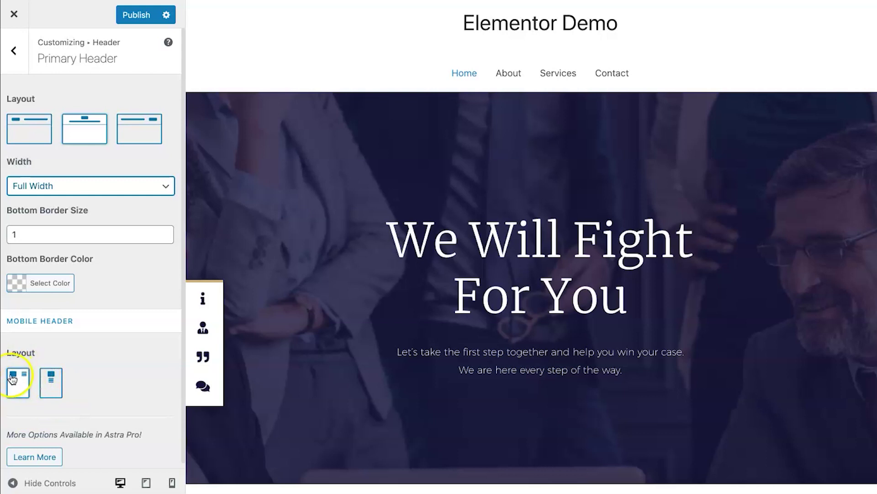
{"action": "left_click", "coordinate": [25, 375]}
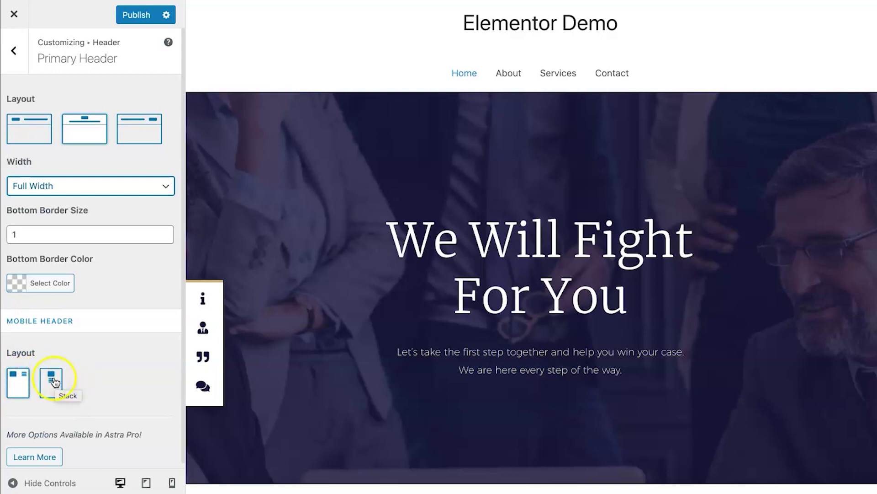
{"action": "left_click", "coordinate": [51, 384]}
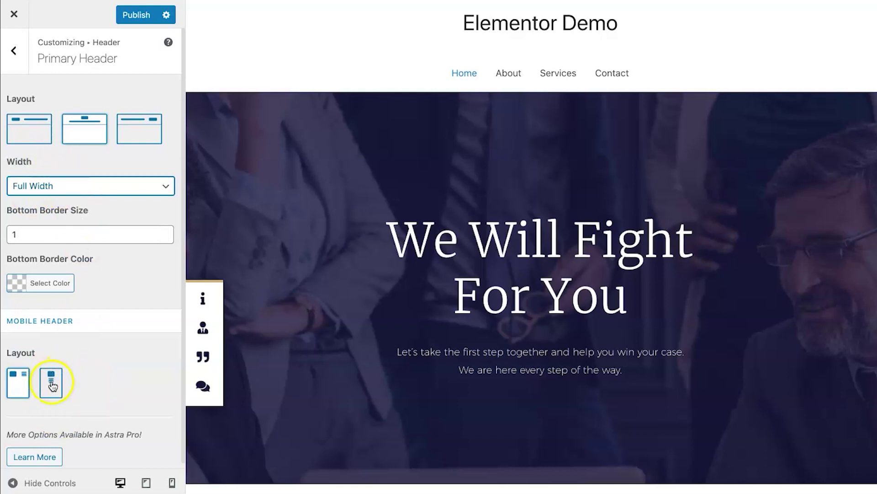
Recheck the Site Identity settings down to the site title options and return to the header sections.
{"action": "left_click", "coordinate": [15, 50]}
{"action": "left_click", "coordinate": [65, 101]}
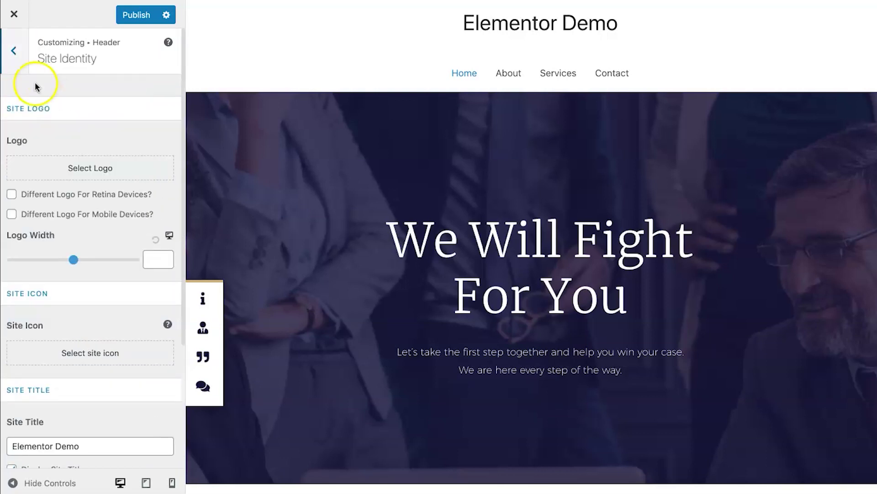
{"action": "scroll", "coordinate": [90, 298], "scroll_direction": "down", "scroll_amount": 3}
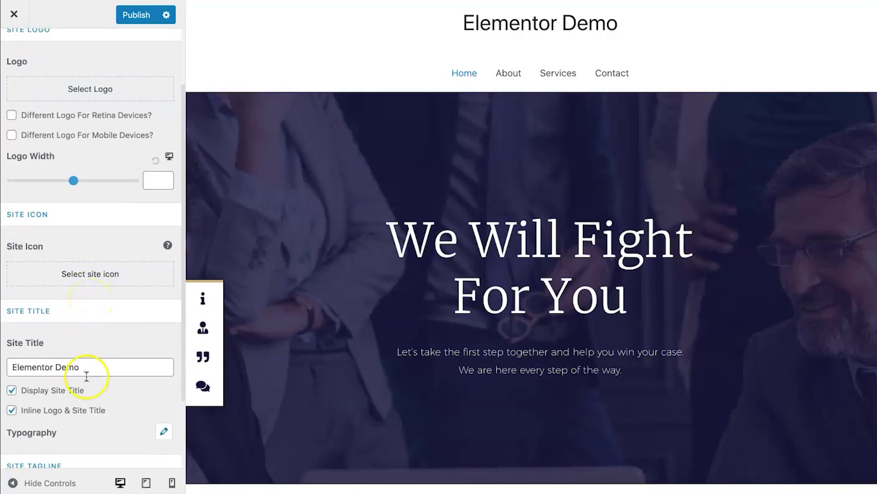
{"action": "scroll", "coordinate": [87, 374], "scroll_direction": "down", "scroll_amount": 2}
{"action": "scroll", "coordinate": [43, 133], "scroll_direction": "up", "scroll_amount": 5}
{"action": "left_click", "coordinate": [15, 49]}
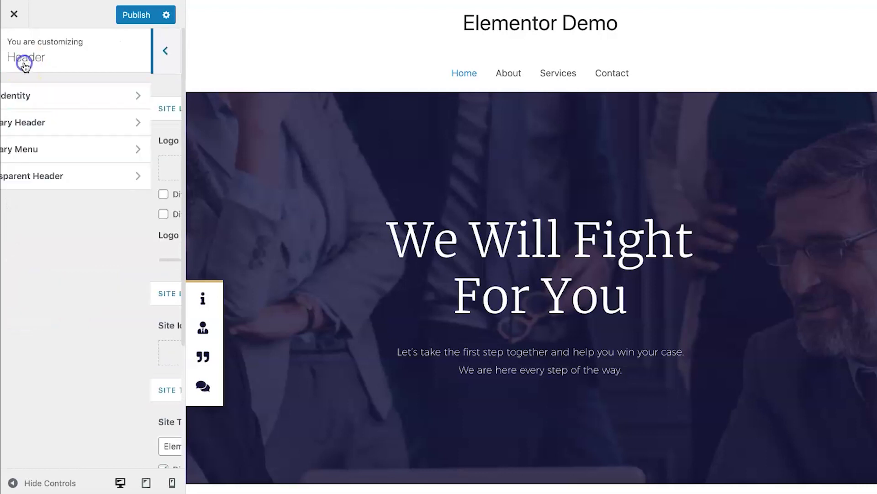
Switch the Primary Header back to the layout with the logo left of the menu and set its width to Content Width.
{"action": "left_click", "coordinate": [54, 120]}
{"action": "left_click", "coordinate": [28, 115]}
{"action": "left_click", "coordinate": [76, 131]}
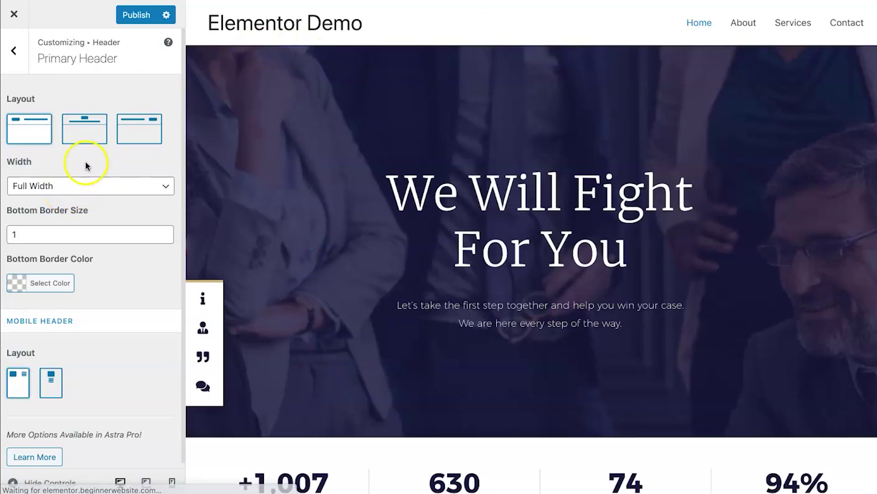
{"action": "left_click", "coordinate": [84, 188]}
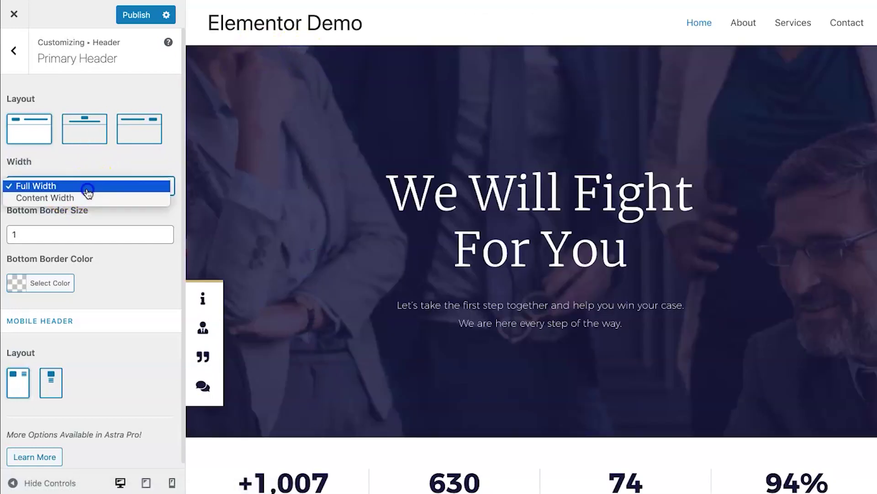
{"action": "left_click", "coordinate": [85, 200]}
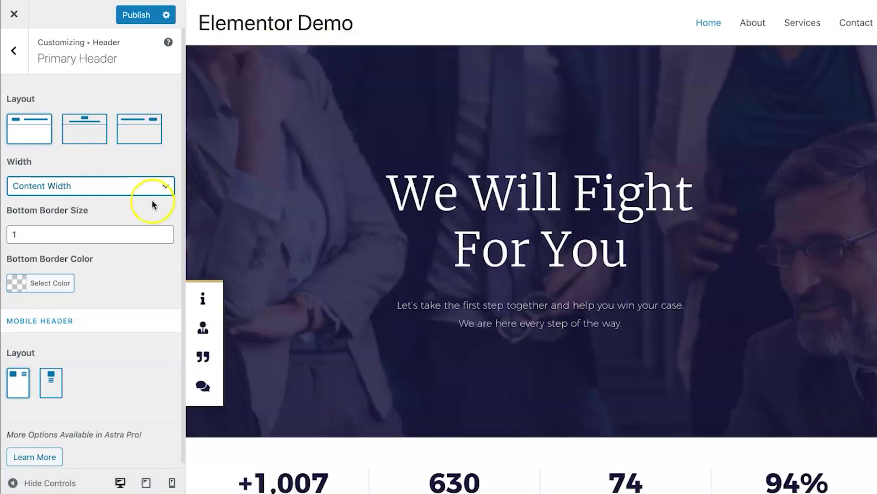
{"action": "scroll", "coordinate": [287, 316], "scroll_direction": "down", "scroll_amount": 4}
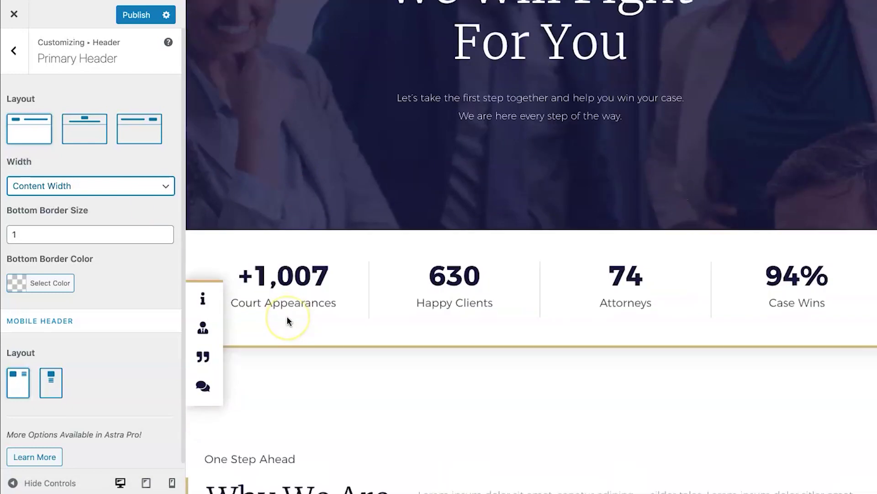
{"action": "scroll", "coordinate": [287, 316], "scroll_direction": "up", "scroll_amount": 4}
{"action": "left_click", "coordinate": [16, 54]}
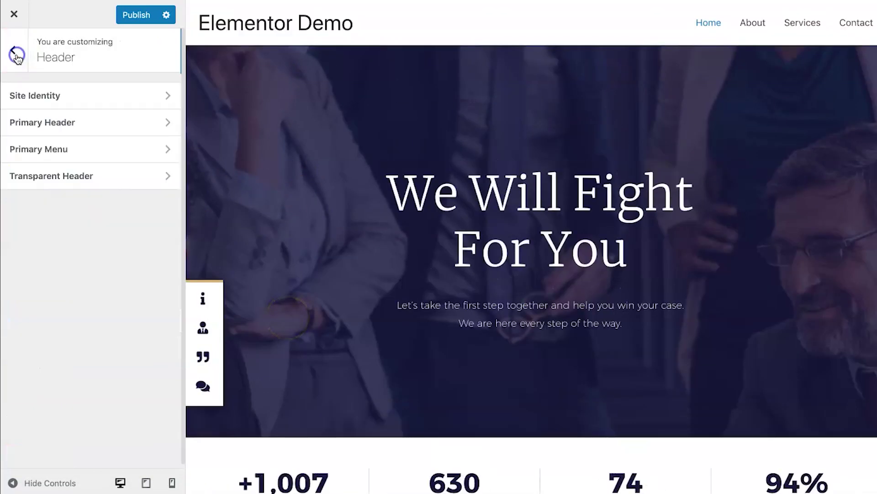
Try enabling the Transparent Header on the complete website and check how it looks over the homepage banner.
{"action": "left_click", "coordinate": [102, 179]}
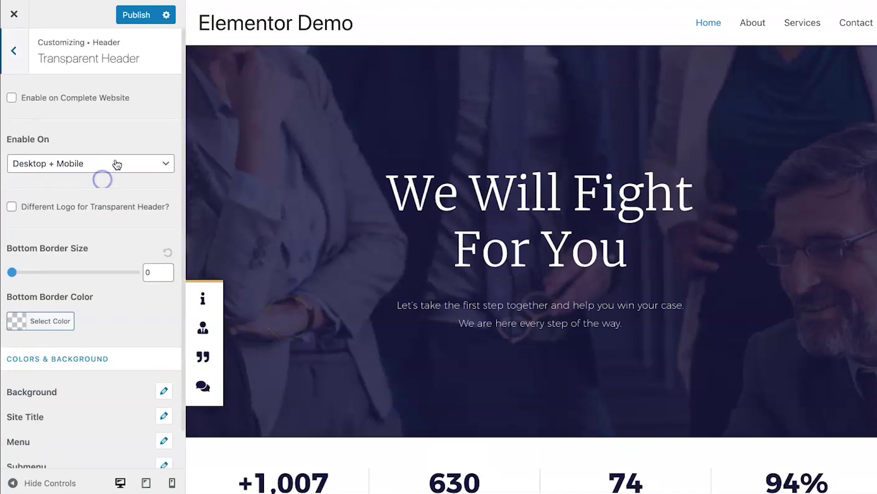
{"action": "scroll", "coordinate": [84, 274], "scroll_direction": "down", "scroll_amount": 1}
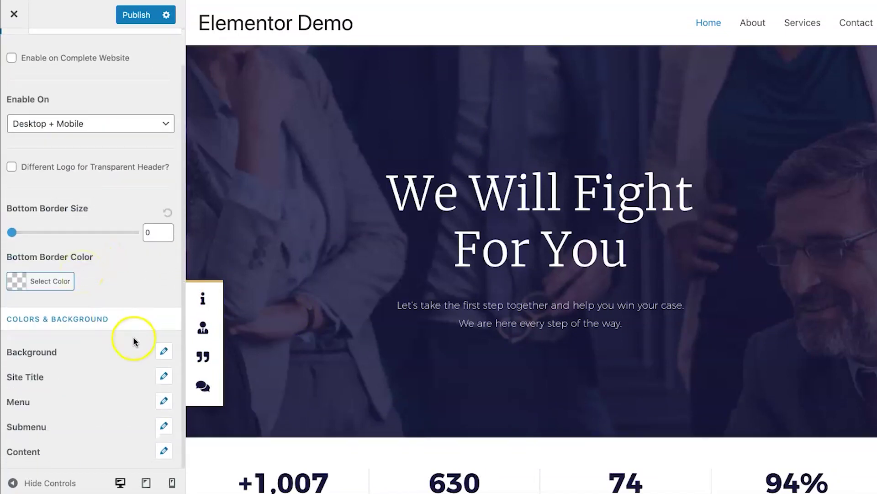
{"action": "scroll", "coordinate": [121, 238], "scroll_direction": "up", "scroll_amount": 1}
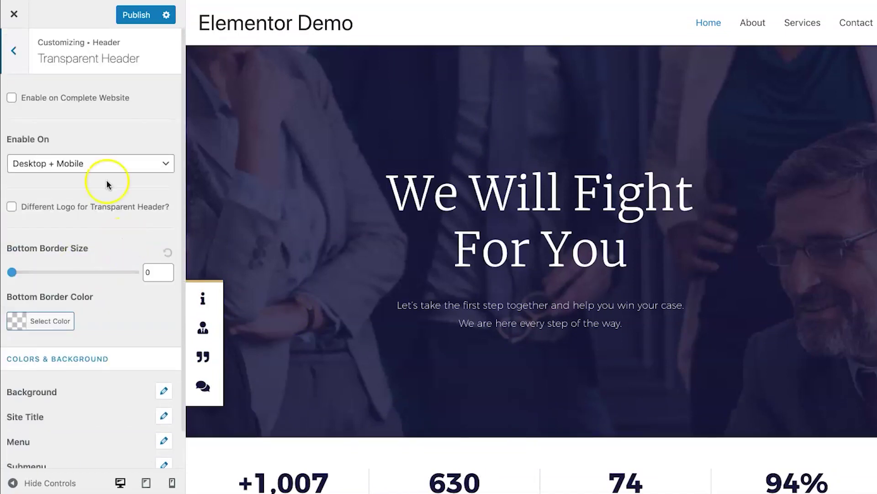
{"action": "left_click", "coordinate": [104, 97]}
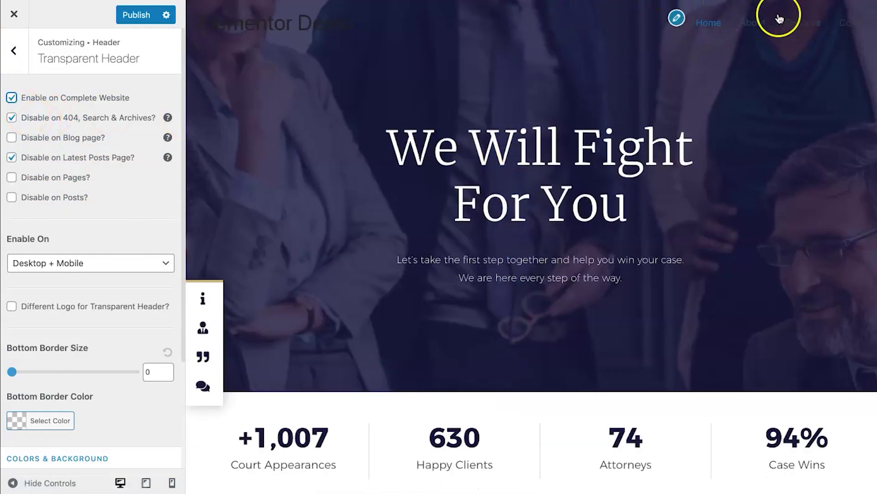
{"action": "scroll", "coordinate": [495, 75], "scroll_direction": "down", "scroll_amount": 3}
{"action": "scroll", "coordinate": [498, 76], "scroll_direction": "up", "scroll_amount": 3}
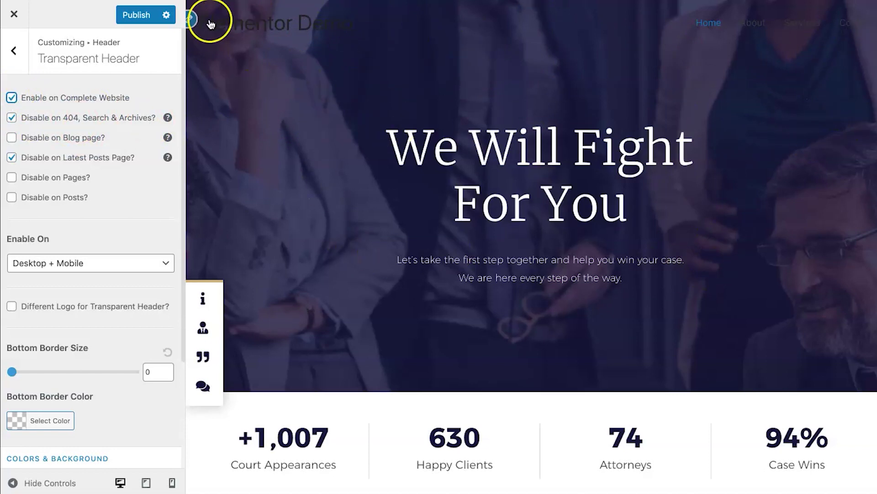
Disable the Transparent Header on the complete website and return to the main customizer sections.
{"action": "left_click", "coordinate": [12, 97]}
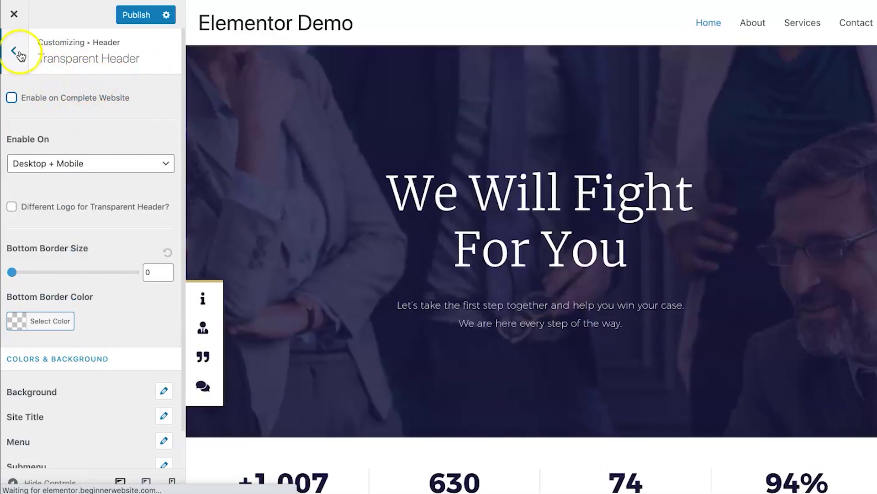
{"action": "left_click", "coordinate": [14, 50]}
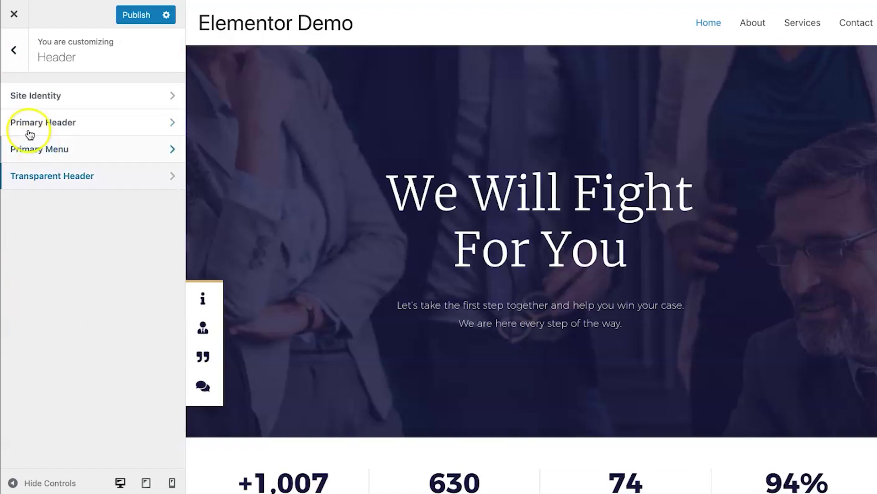
{"action": "left_click", "coordinate": [13, 53]}
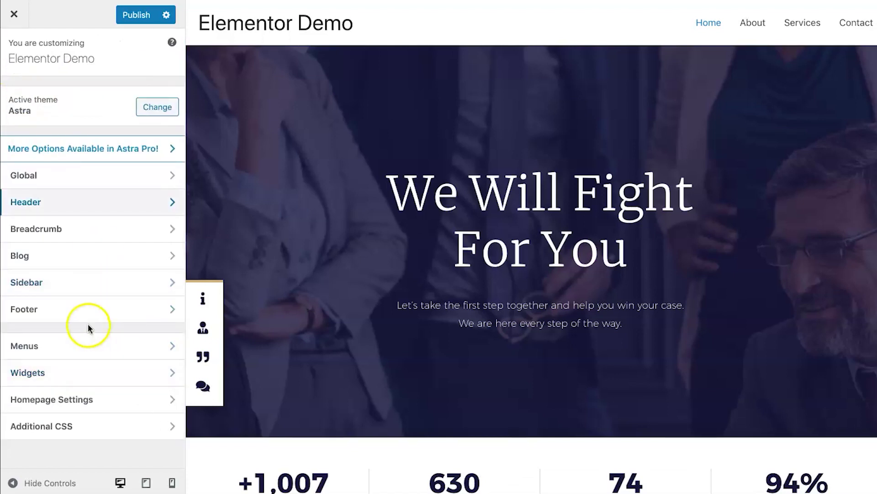
Replace the [theme_author] shortcode in the Footer Bar's Section 1 custom text with Beginner Website.
{"action": "left_click", "coordinate": [123, 320]}
{"action": "left_click", "coordinate": [82, 129]}
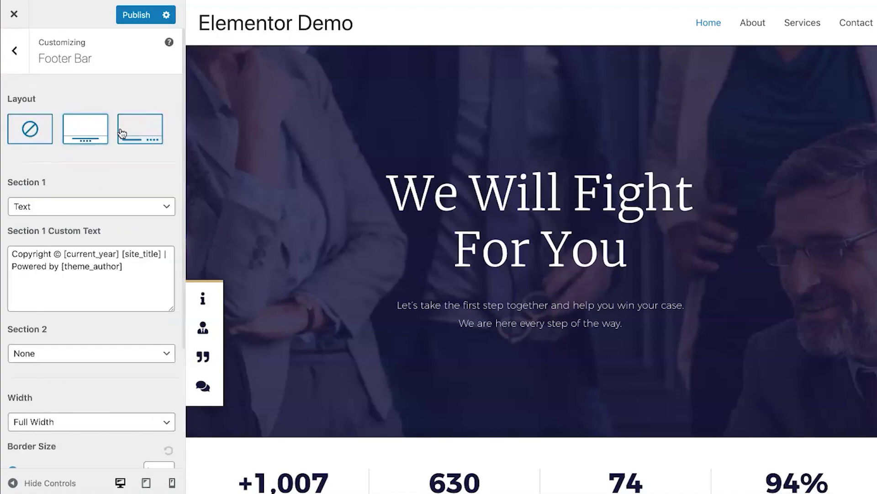
{"action": "scroll", "coordinate": [399, 265], "scroll_direction": "down", "scroll_amount": 10}
{"action": "scroll", "coordinate": [400, 268], "scroll_direction": "down", "scroll_amount": 15}
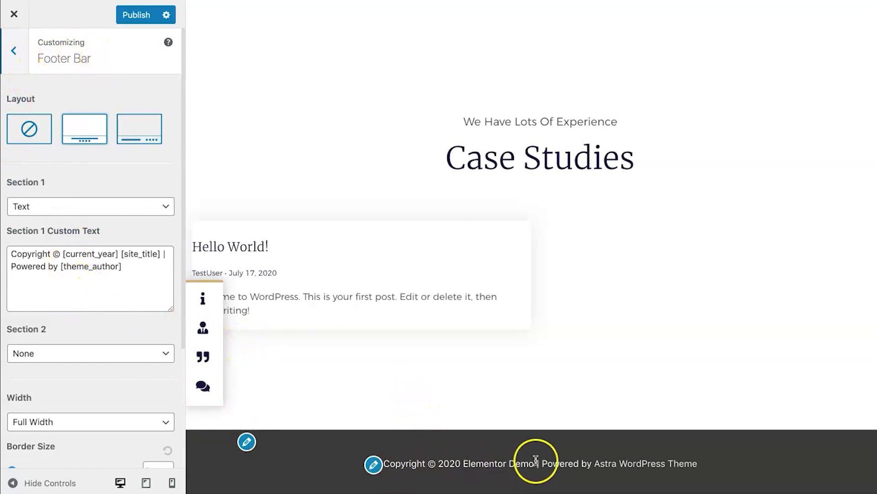
{"action": "left_click_drag", "start_coordinate": [63, 270], "coordinate": [74, 268]}
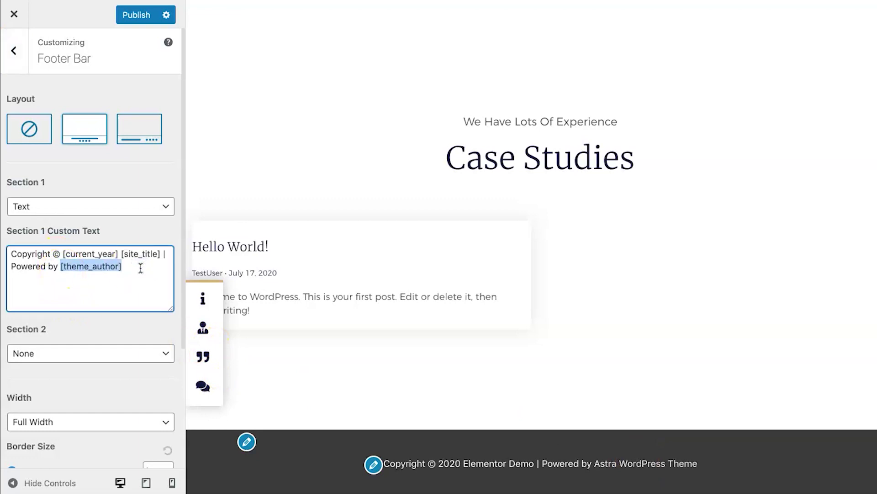
{"action": "key", "text": "BackSpace"}
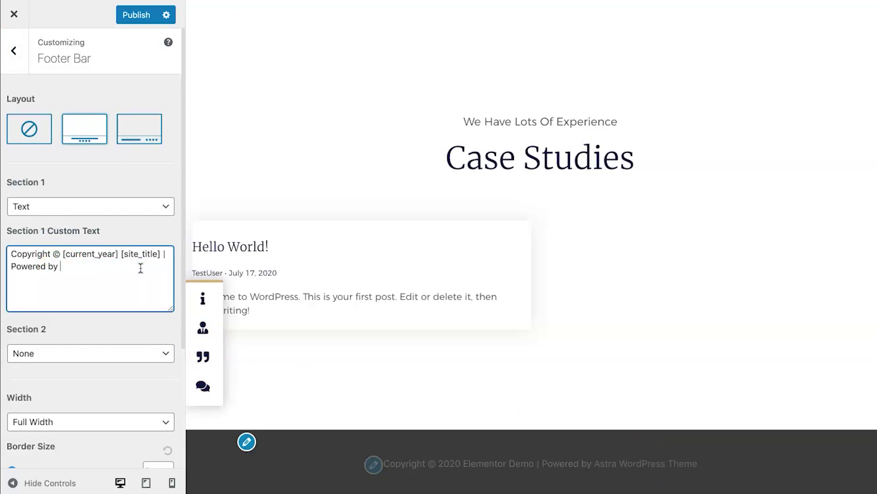
{"action": "type", "text": "Beginner Website"}
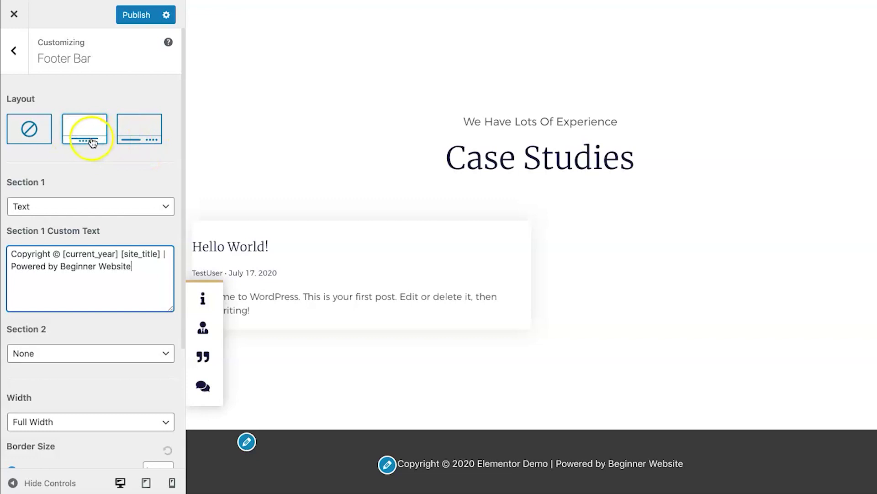
Switch the Footer Bar to the layout with two side-by-side sections and check the content options for Section 2.
{"action": "left_click", "coordinate": [144, 143]}
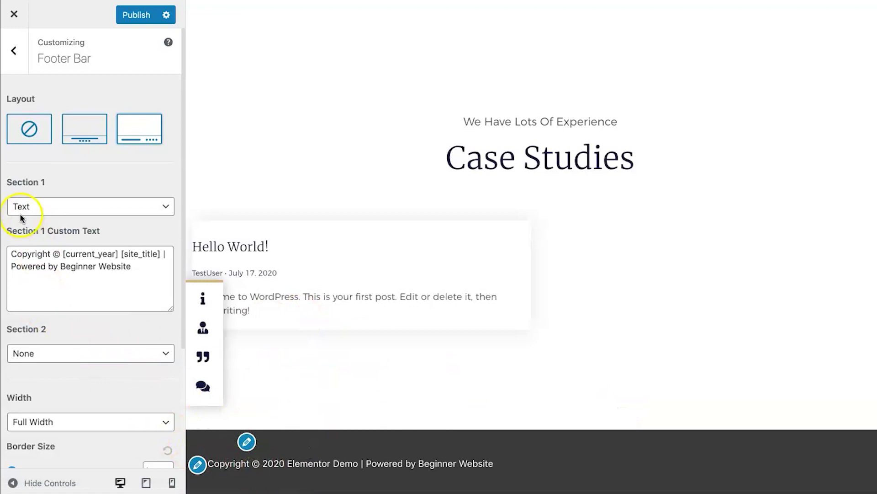
{"action": "left_click", "coordinate": [31, 353]}
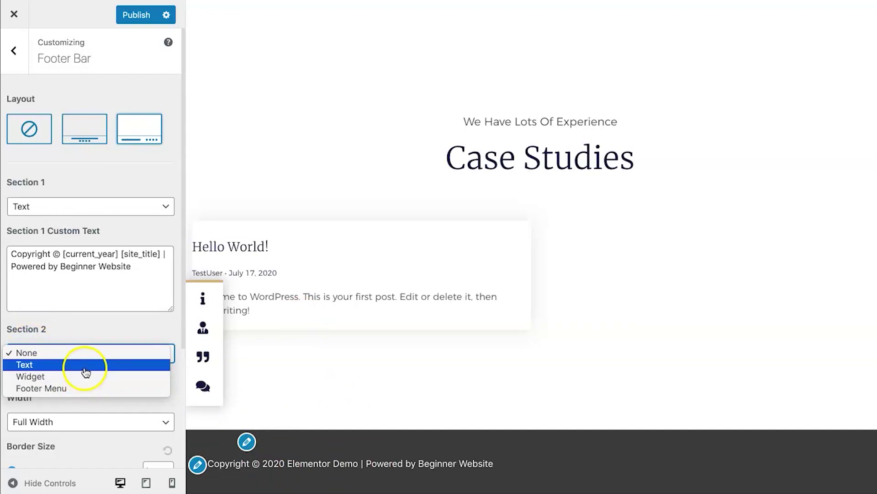
{"action": "left_click", "coordinate": [91, 330]}
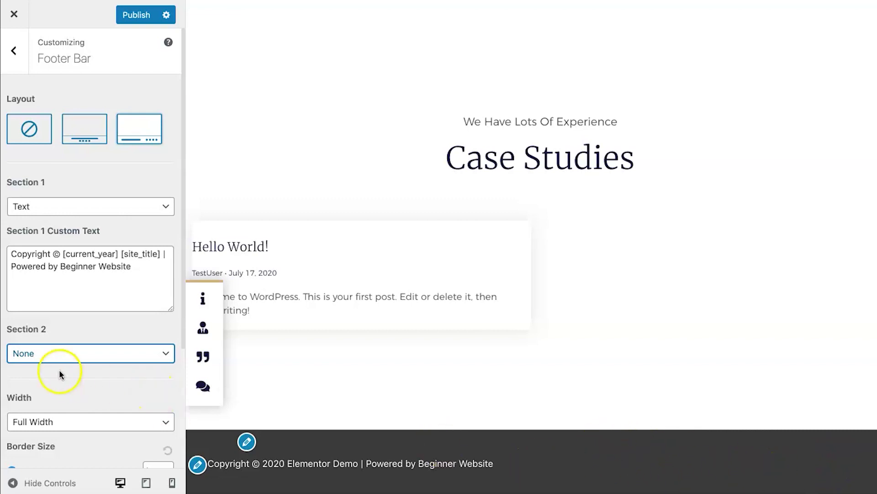
{"action": "scroll", "coordinate": [148, 355], "scroll_direction": "down", "scroll_amount": 3}
{"action": "scroll", "coordinate": [146, 354], "scroll_direction": "up", "scroll_amount": 2}
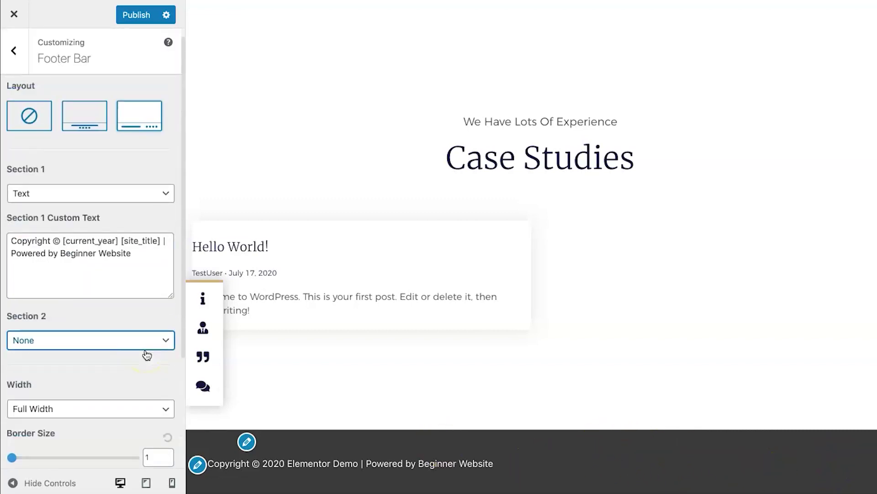
{"action": "scroll", "coordinate": [132, 370], "scroll_direction": "down", "scroll_amount": 4}
{"action": "left_click", "coordinate": [116, 191]}
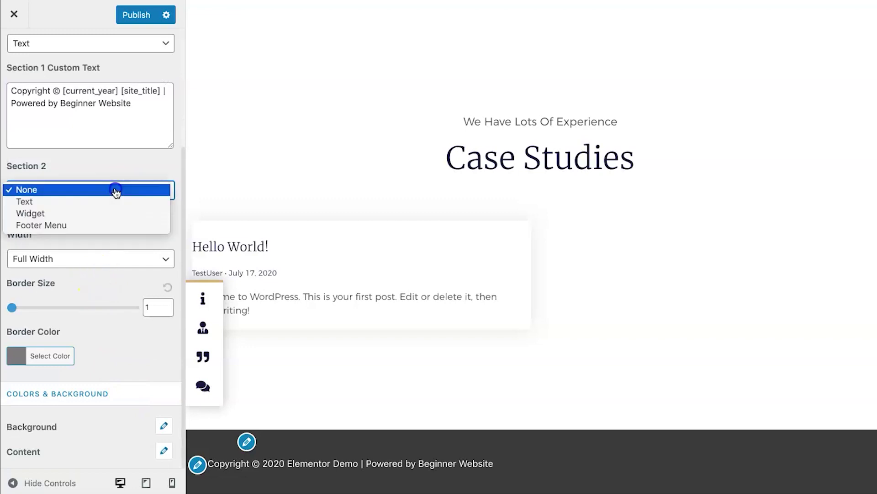
{"action": "left_click", "coordinate": [103, 298]}
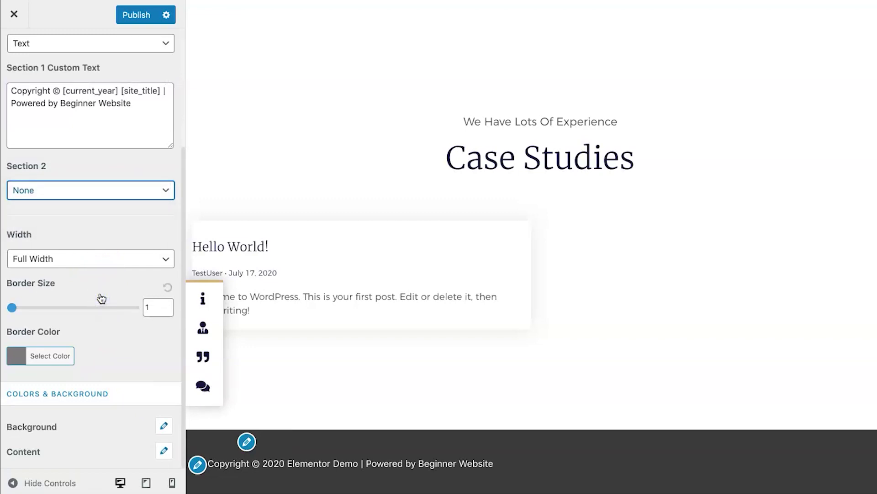
Check the Footer Bar's width options against the page sections in the preview and review its border and colour settings.
{"action": "left_click", "coordinate": [87, 259]}
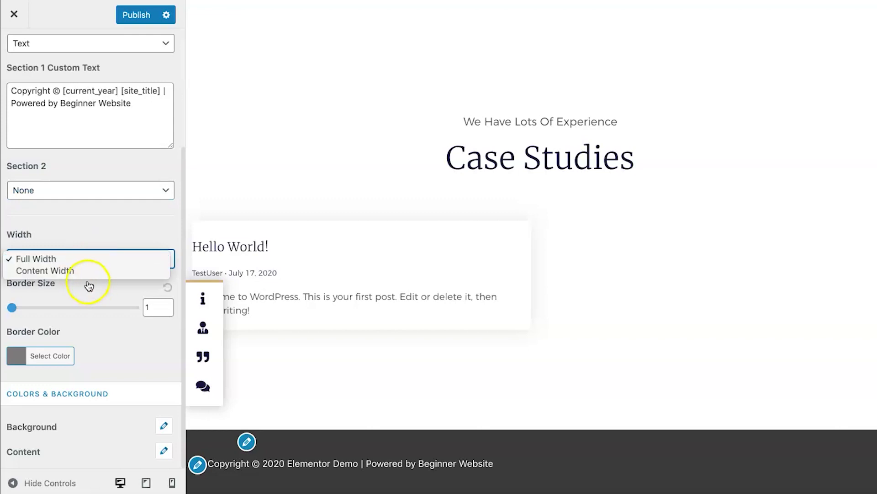
{"action": "left_click", "coordinate": [64, 293]}
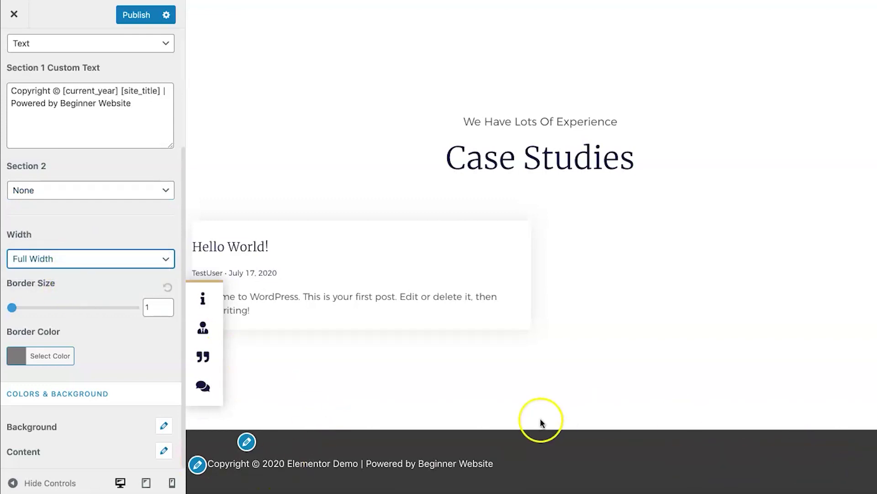
{"action": "scroll", "coordinate": [249, 129], "scroll_direction": "up", "scroll_amount": 6}
{"action": "scroll", "coordinate": [290, 198], "scroll_direction": "up", "scroll_amount": 6}
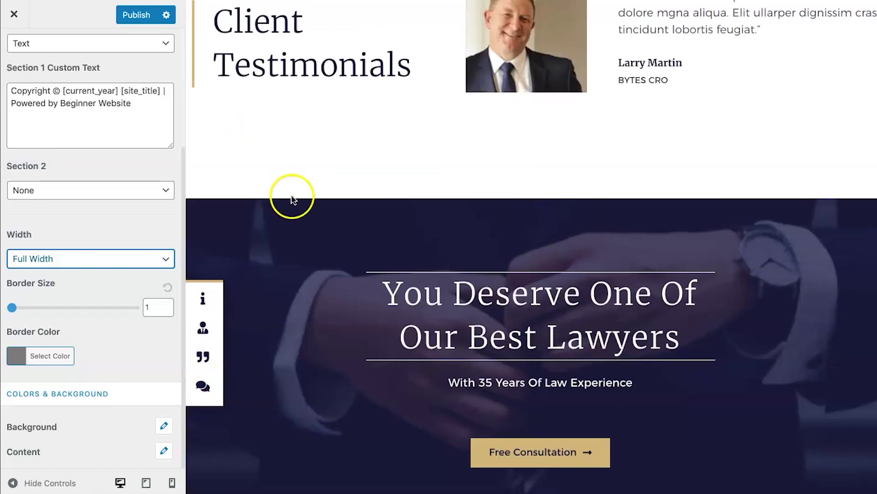
{"action": "scroll", "coordinate": [290, 180], "scroll_direction": "down", "scroll_amount": 3}
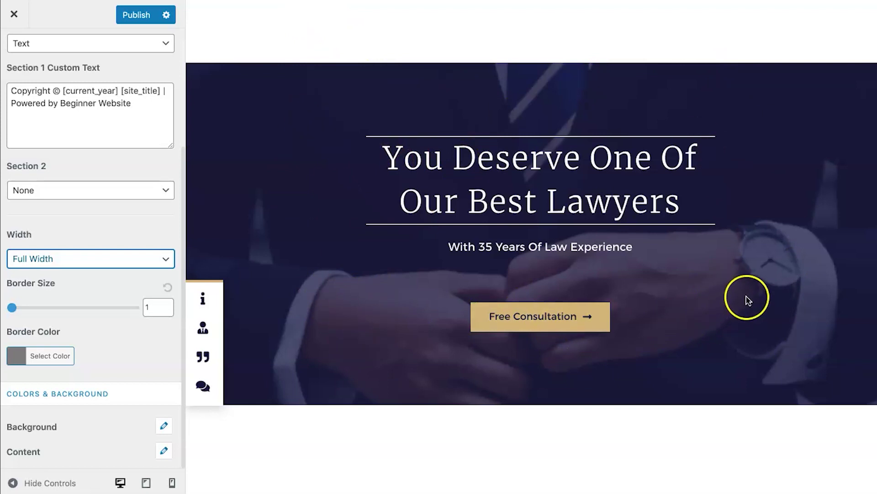
{"action": "scroll", "coordinate": [749, 150], "scroll_direction": "down", "scroll_amount": 10}
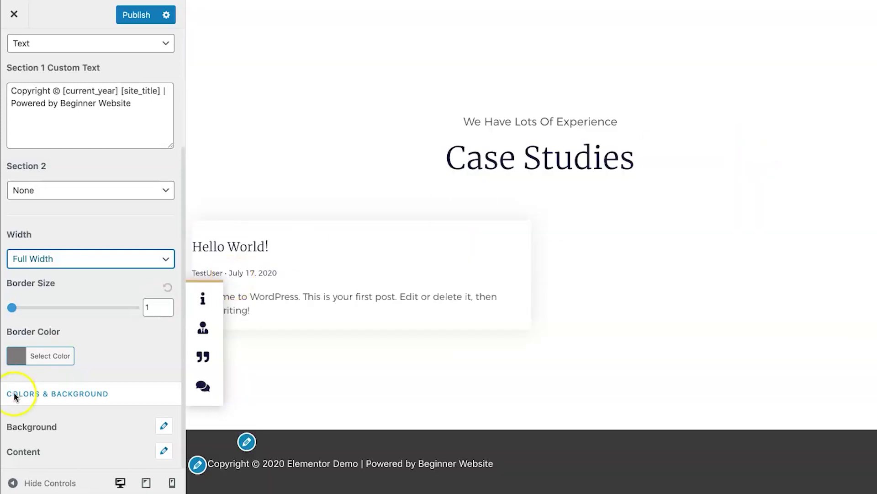
{"action": "scroll", "coordinate": [95, 407], "scroll_direction": "up", "scroll_amount": 2}
{"action": "scroll", "coordinate": [112, 430], "scroll_direction": "down", "scroll_amount": 2}
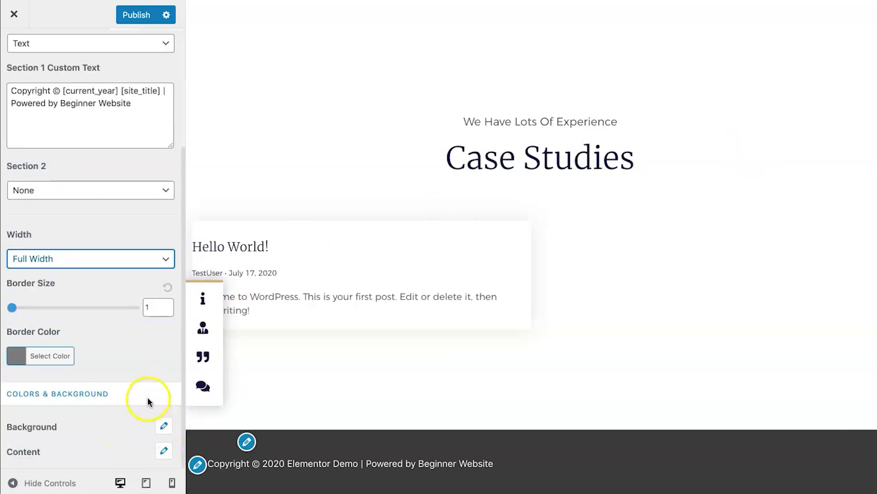
{"action": "scroll", "coordinate": [135, 336], "scroll_direction": "up", "scroll_amount": 4}
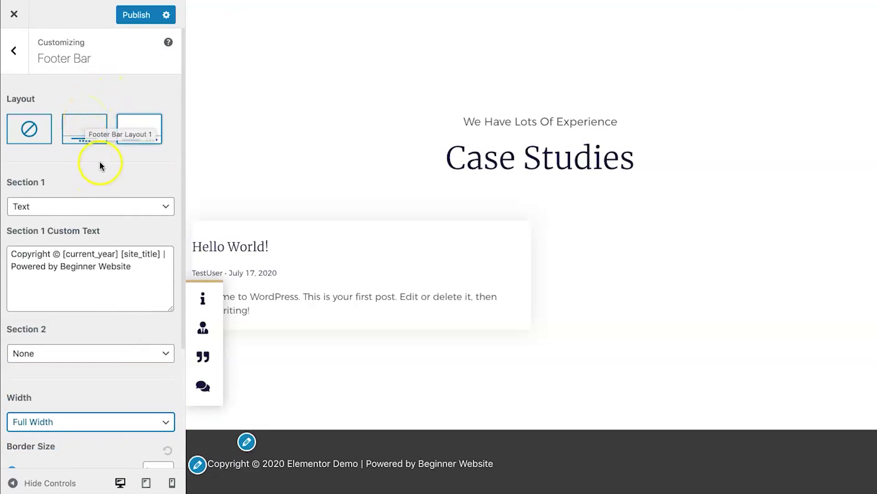
Set the Footer Widgets layout to four columns and check the widget areas at the end of the page preview.
{"action": "left_click", "coordinate": [14, 67]}
{"action": "left_click", "coordinate": [80, 102]}
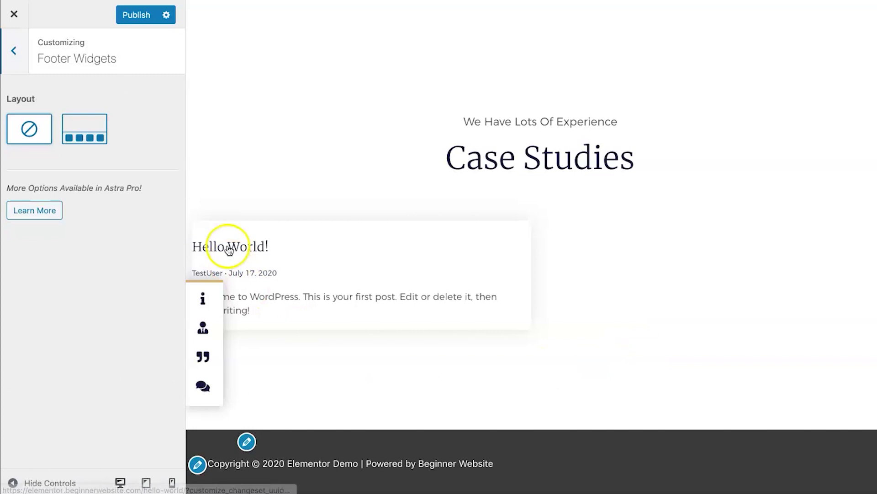
{"action": "left_click", "coordinate": [14, 51]}
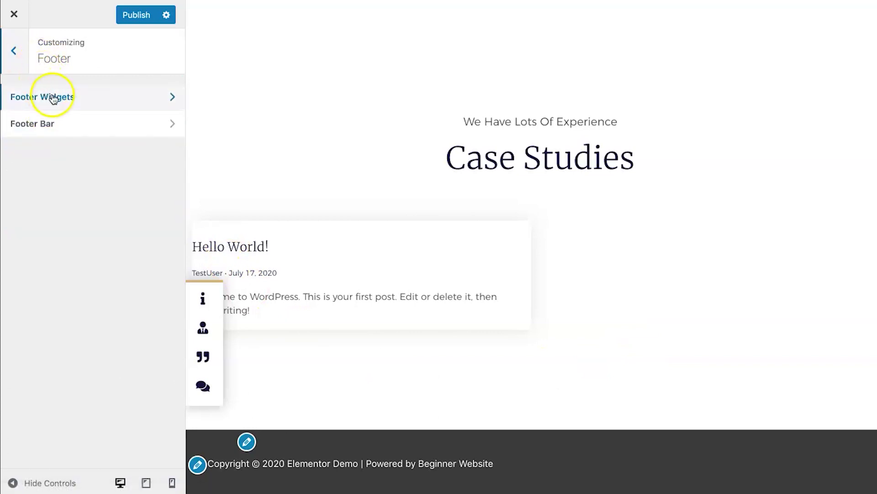
{"action": "left_click", "coordinate": [47, 94]}
{"action": "left_click", "coordinate": [84, 130]}
{"action": "left_click", "coordinate": [75, 128]}
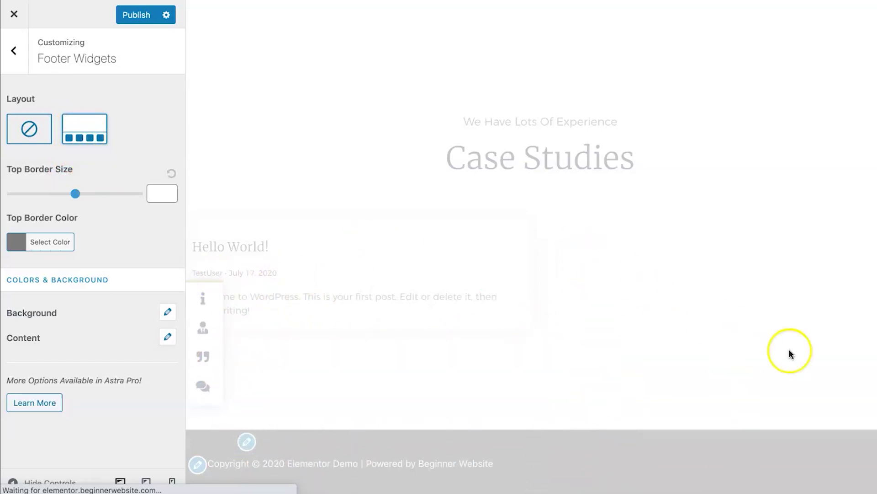
{"action": "scroll", "coordinate": [354, 319], "scroll_direction": "down", "scroll_amount": 3}
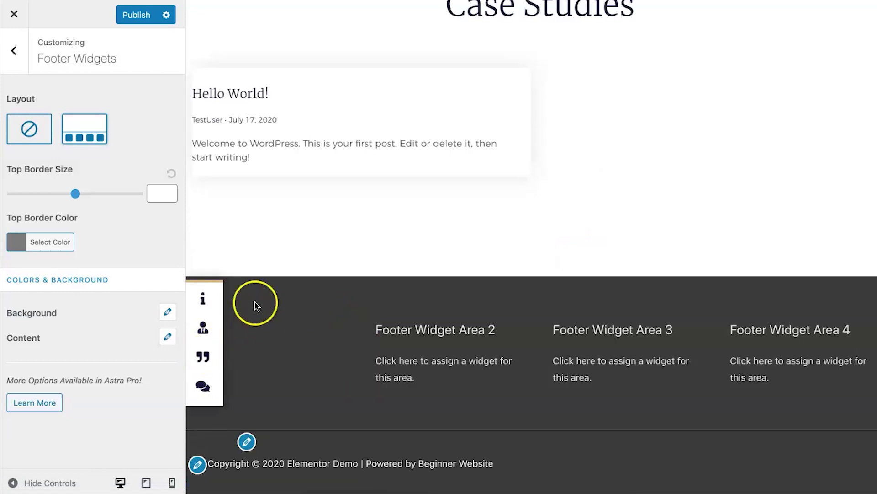
Remove the Elementor Library widget from Footer Widget Area 1 in the Widgets settings.
{"action": "left_click", "coordinate": [18, 59]}
{"action": "left_click", "coordinate": [18, 59]}
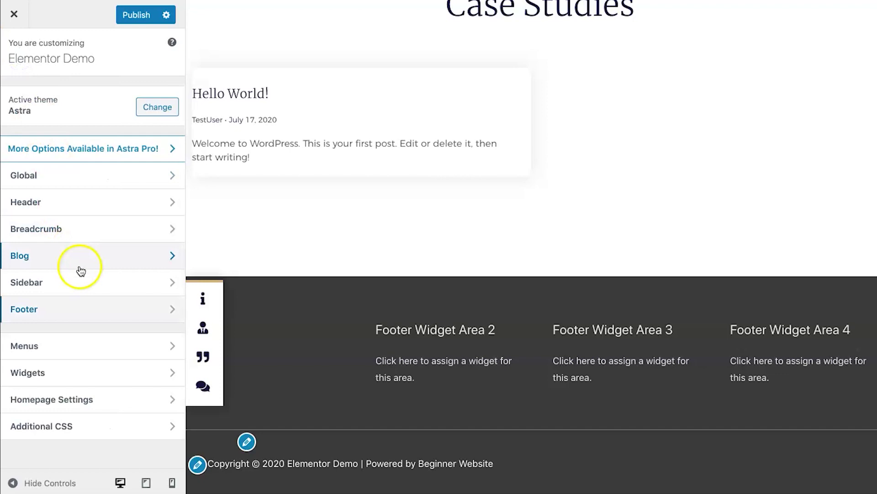
{"action": "left_click", "coordinate": [90, 374]}
{"action": "left_click", "coordinate": [110, 178]}
{"action": "left_click", "coordinate": [82, 107]}
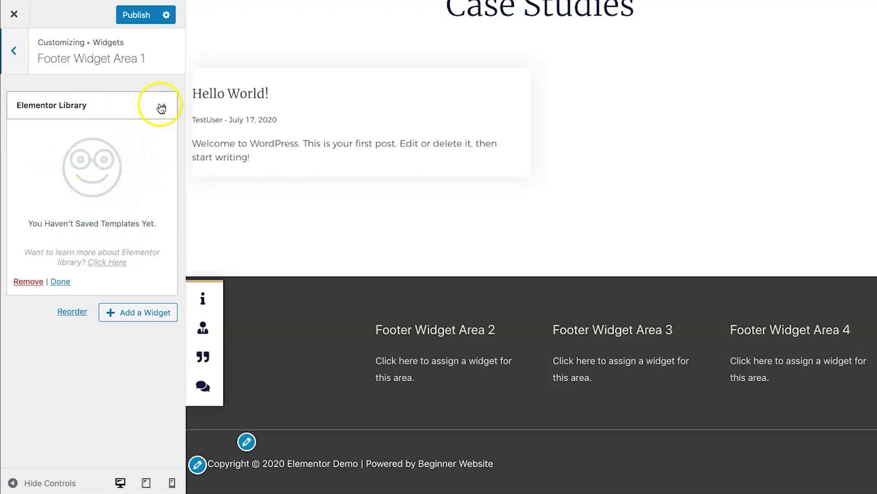
{"action": "left_click", "coordinate": [28, 282]}
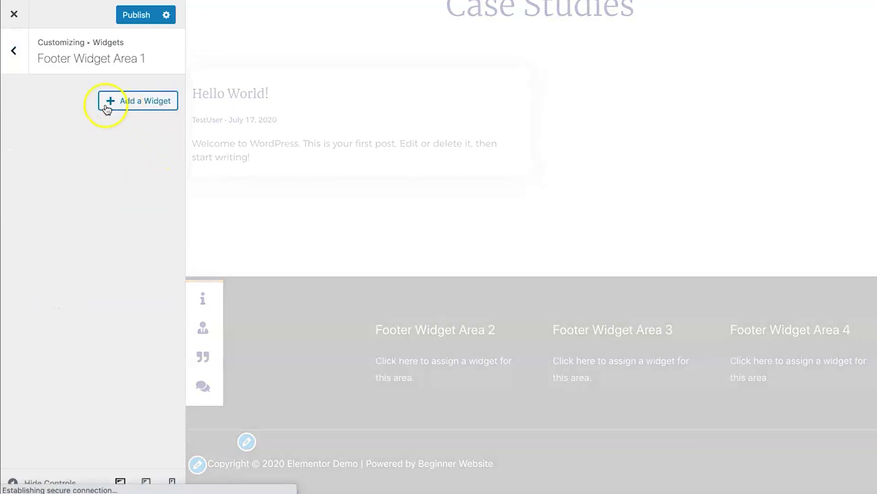
Look through the widget types that can be added to Footer Widget Area 1 and return to the list of widget areas.
{"action": "left_click", "coordinate": [143, 101]}
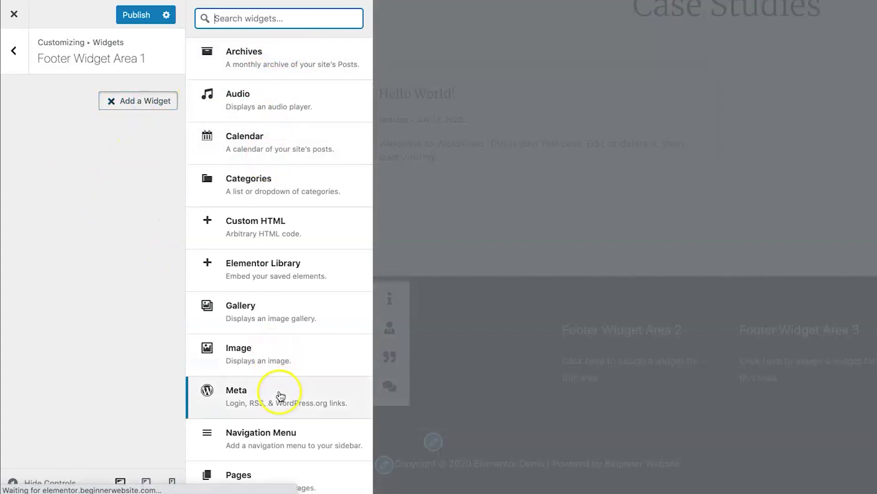
{"action": "scroll", "coordinate": [327, 368], "scroll_direction": "down", "scroll_amount": 1}
{"action": "scroll", "coordinate": [327, 368], "scroll_direction": "down", "scroll_amount": 7}
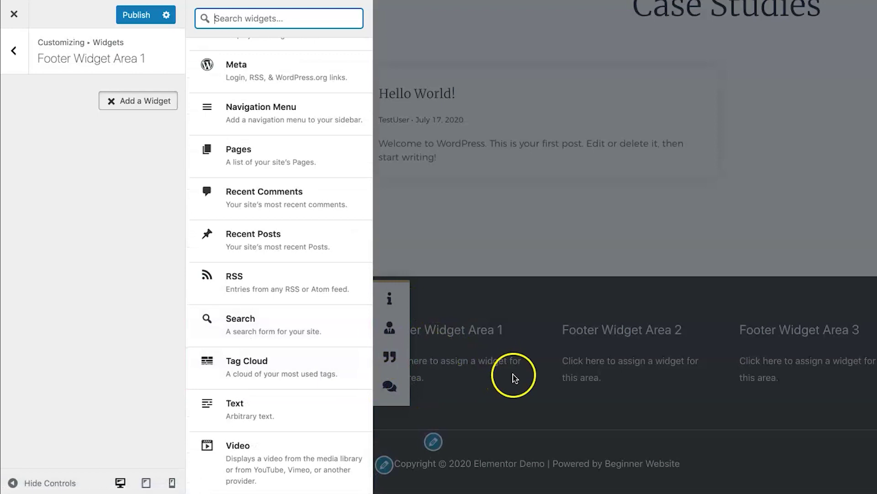
{"action": "scroll", "coordinate": [241, 297], "scroll_direction": "up", "scroll_amount": 6}
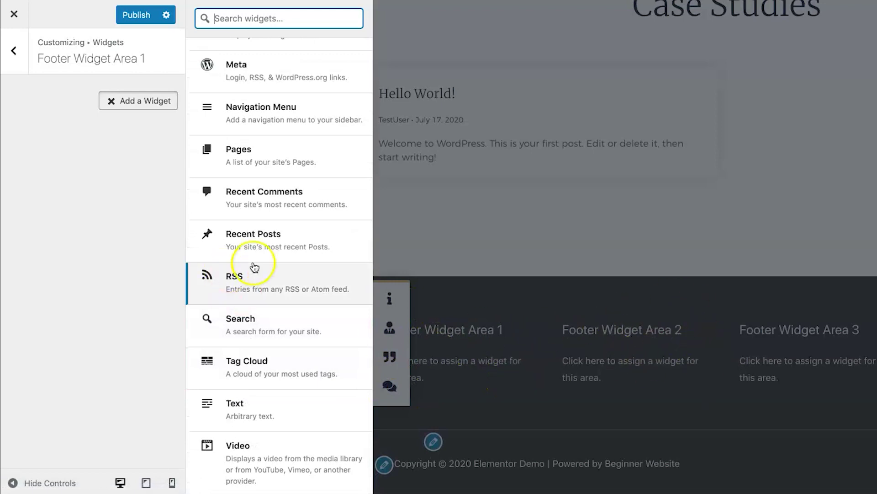
{"action": "scroll", "coordinate": [274, 390], "scroll_direction": "down", "scroll_amount": 6}
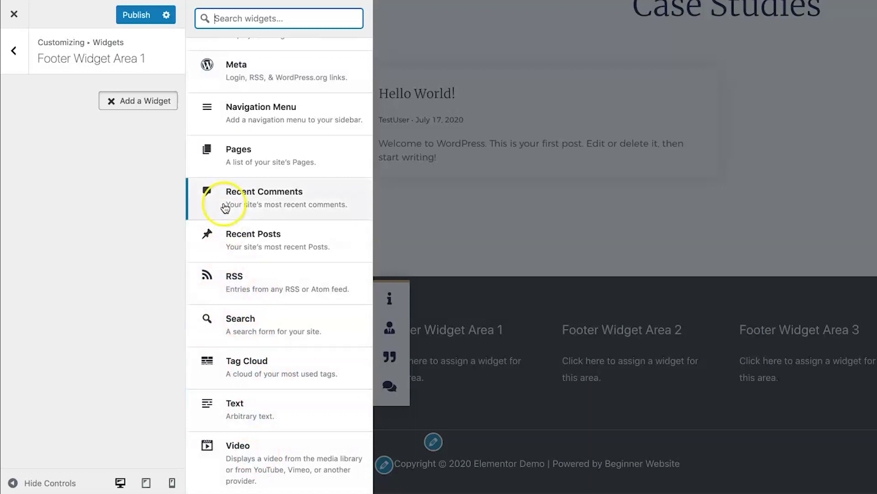
{"action": "scroll", "coordinate": [254, 123], "scroll_direction": "up", "scroll_amount": 7}
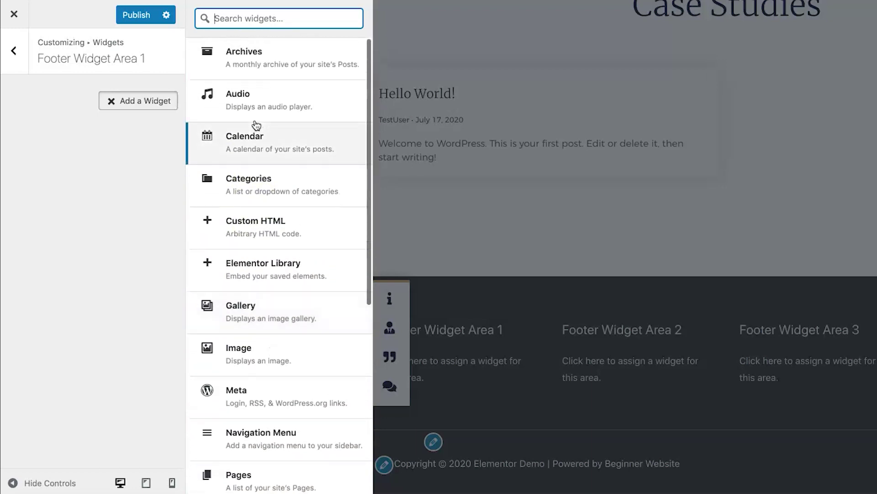
{"action": "left_click", "coordinate": [14, 50]}
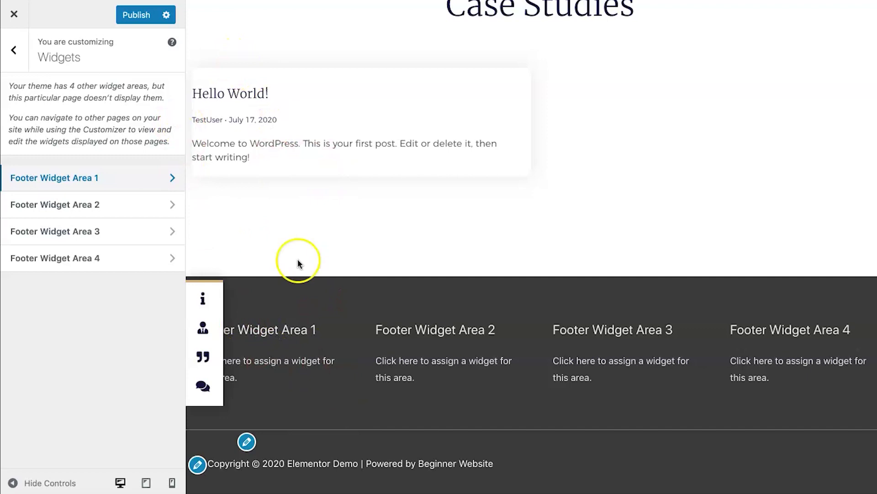
Publish the Customizer changes and reload the live homepage.
{"action": "left_click", "coordinate": [131, 18]}
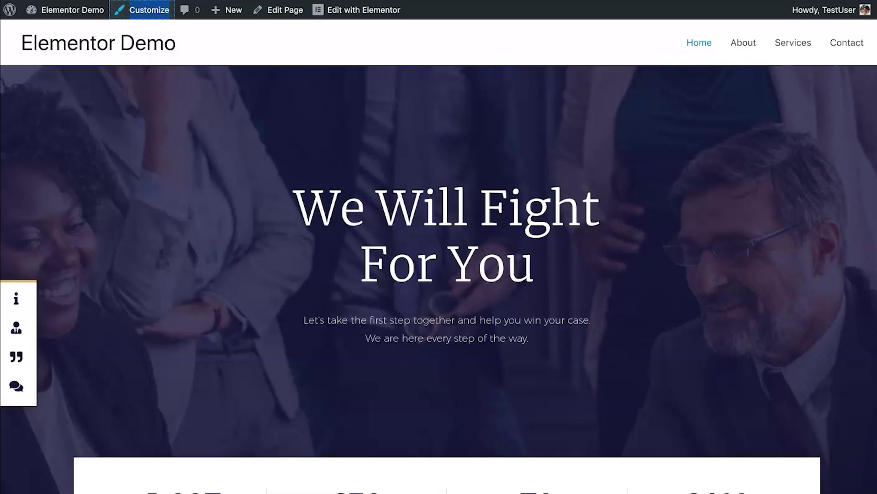
{"action": "scroll", "coordinate": [394, 261], "scroll_direction": "down", "scroll_amount": 10}
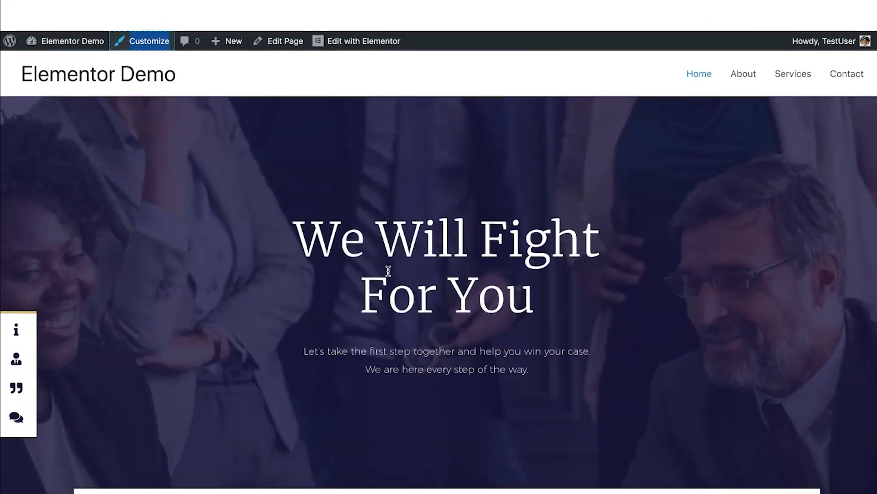
{"action": "right_click", "coordinate": [276, 283]}
{"action": "left_click", "coordinate": [293, 313]}
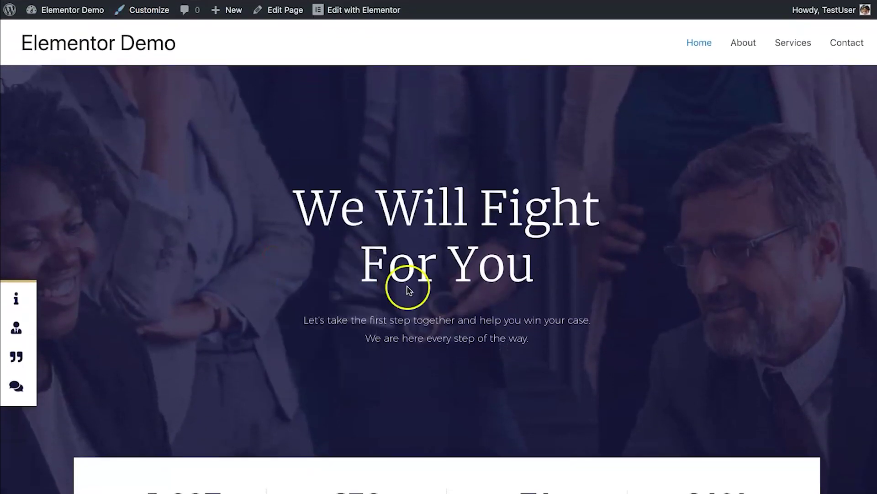
Review the live homepage sections from the hero down to the Free Consultation call to action, and return to the beginning of the page.
{"action": "scroll", "coordinate": [467, 338], "scroll_direction": "down", "scroll_amount": 5}
{"action": "scroll", "coordinate": [467, 309], "scroll_direction": "down", "scroll_amount": 1}
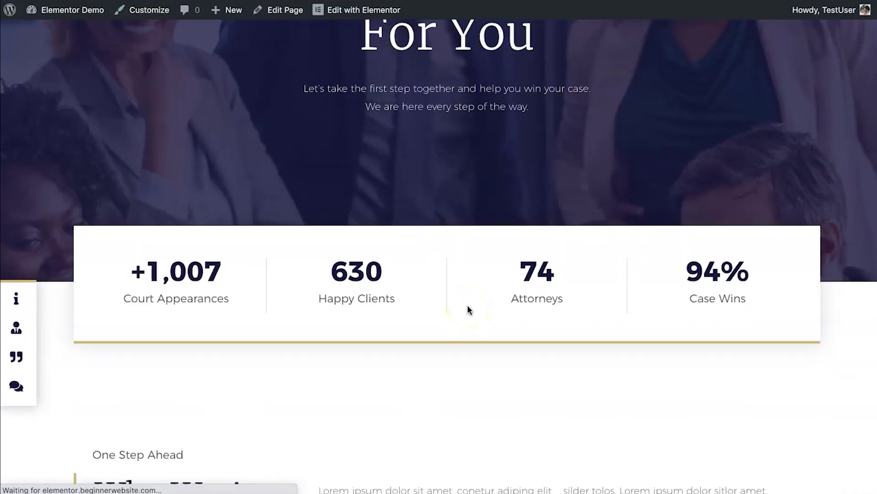
{"action": "scroll", "coordinate": [458, 294], "scroll_direction": "down", "scroll_amount": 5}
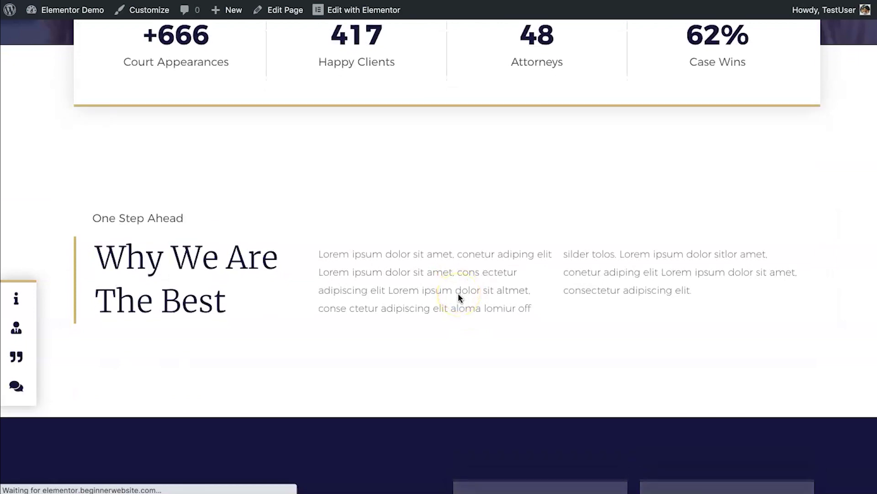
{"action": "scroll", "coordinate": [458, 295], "scroll_direction": "up", "scroll_amount": 5}
{"action": "scroll", "coordinate": [458, 295], "scroll_direction": "down", "scroll_amount": 15}
{"action": "scroll", "coordinate": [459, 295], "scroll_direction": "down", "scroll_amount": 20}
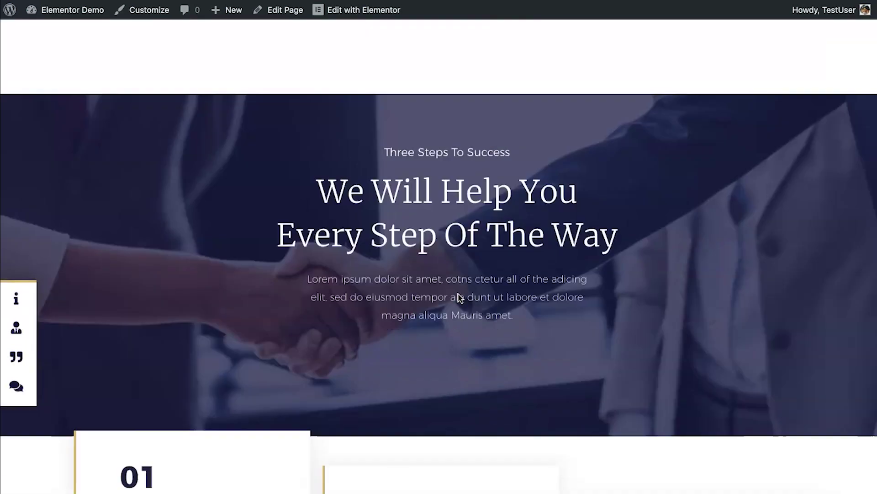
{"action": "scroll", "coordinate": [458, 295], "scroll_direction": "down", "scroll_amount": 15}
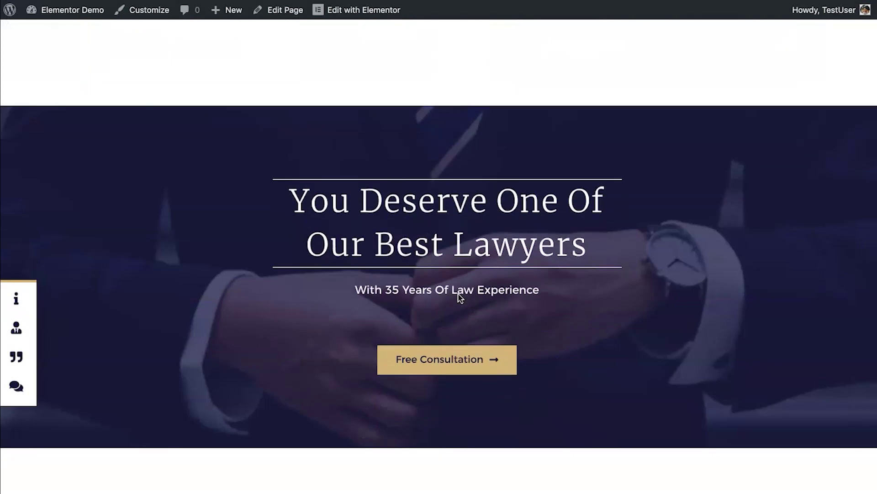
{"action": "scroll", "coordinate": [458, 295], "scroll_direction": "up", "scroll_amount": 2}
{"action": "scroll", "coordinate": [458, 297], "scroll_direction": "up", "scroll_amount": 20}
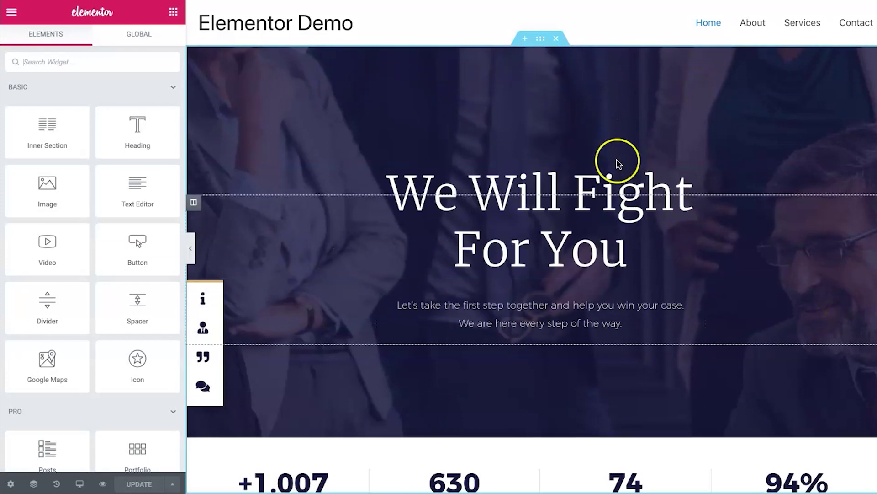
Check the column structures offered for a new section above the hero, and dismiss them without choosing one.
{"action": "scroll", "coordinate": [539, 430], "scroll_direction": "down", "scroll_amount": 1}
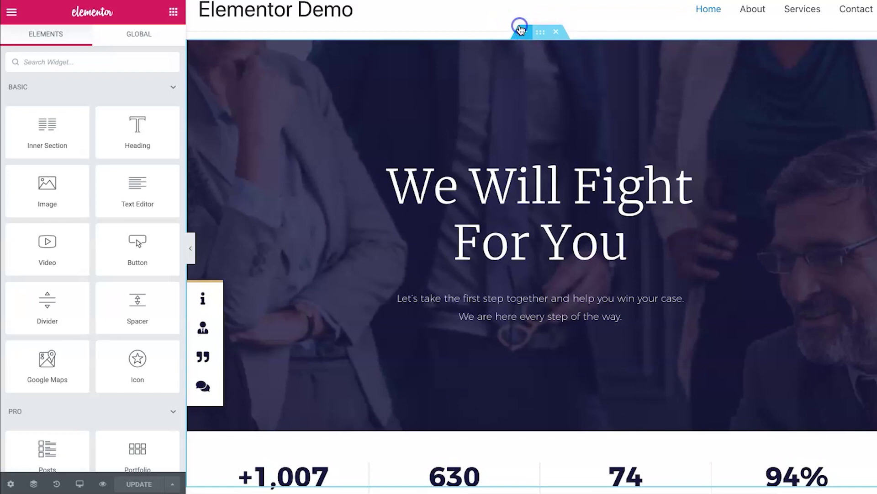
{"action": "left_click", "coordinate": [523, 26]}
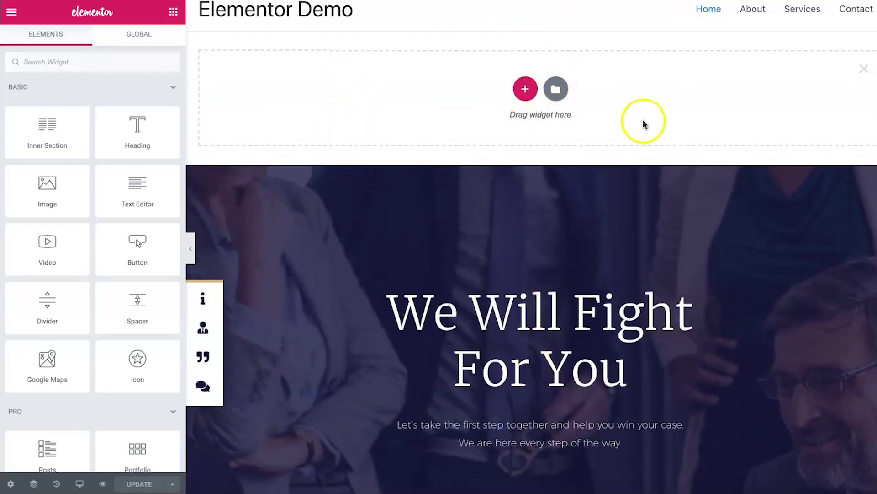
{"action": "left_click", "coordinate": [527, 90]}
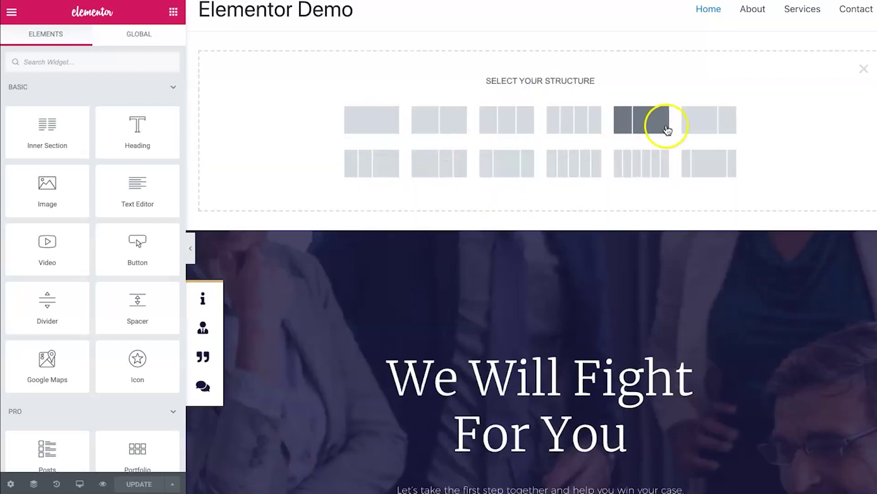
{"action": "left_click", "coordinate": [863, 69]}
Open the template library from a new section above the hero and browse the ready-made blocks.
{"action": "left_click", "coordinate": [525, 26]}
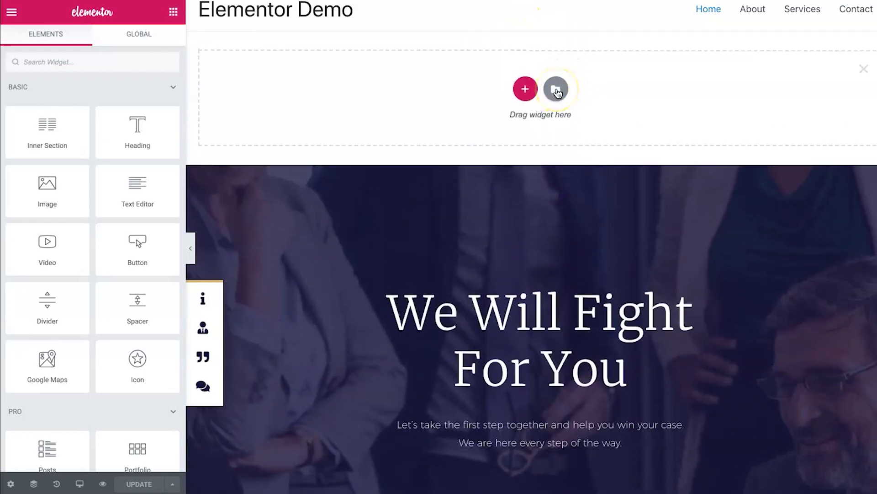
{"action": "left_click", "coordinate": [557, 90]}
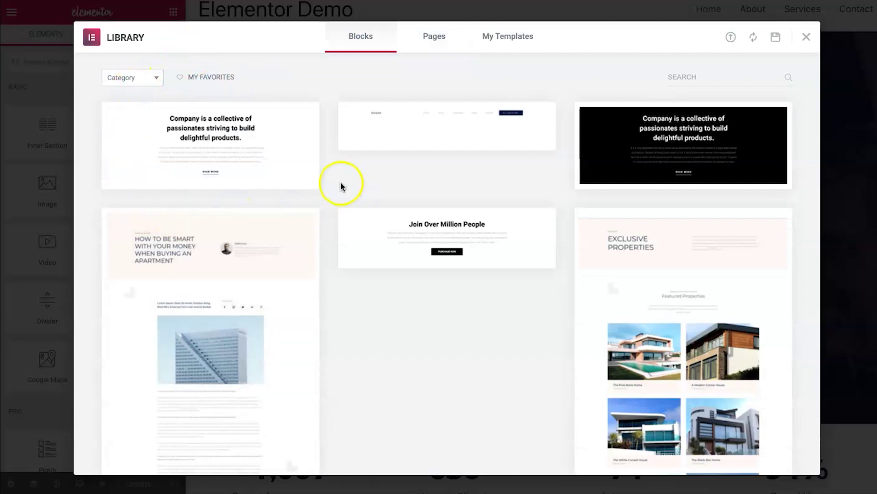
{"action": "scroll", "coordinate": [340, 181], "scroll_direction": "down", "scroll_amount": 7}
{"action": "scroll", "coordinate": [475, 187], "scroll_direction": "up", "scroll_amount": 5}
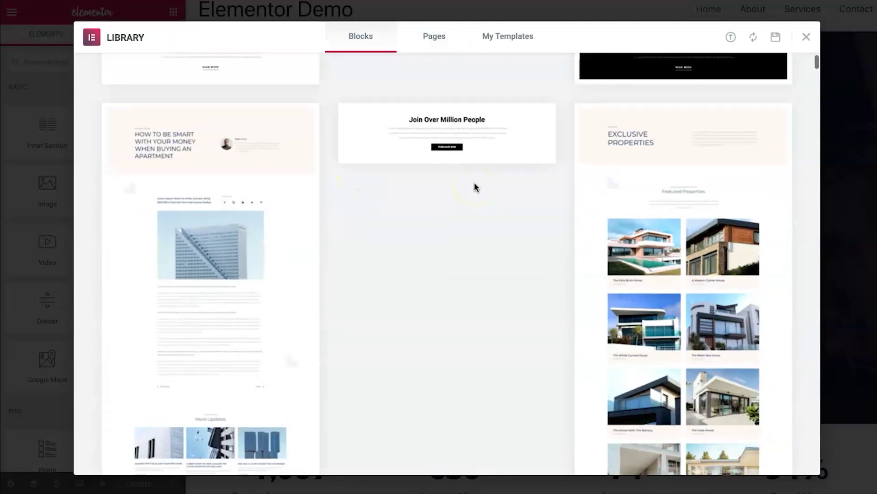
{"action": "scroll", "coordinate": [476, 186], "scroll_direction": "up", "scroll_amount": 2}
{"action": "mouse_move", "coordinate": [454, 158]}
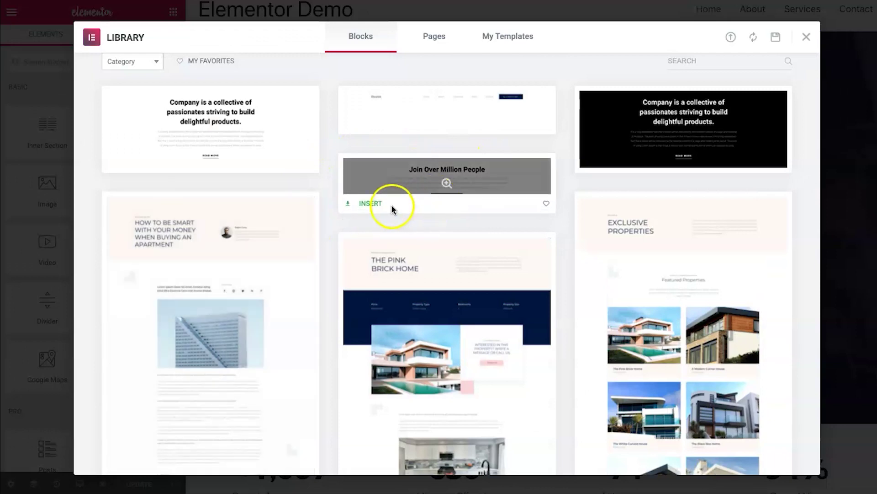
{"action": "scroll", "coordinate": [440, 231], "scroll_direction": "down", "scroll_amount": 3}
{"action": "scroll", "coordinate": [440, 233], "scroll_direction": "up", "scroll_amount": 2}
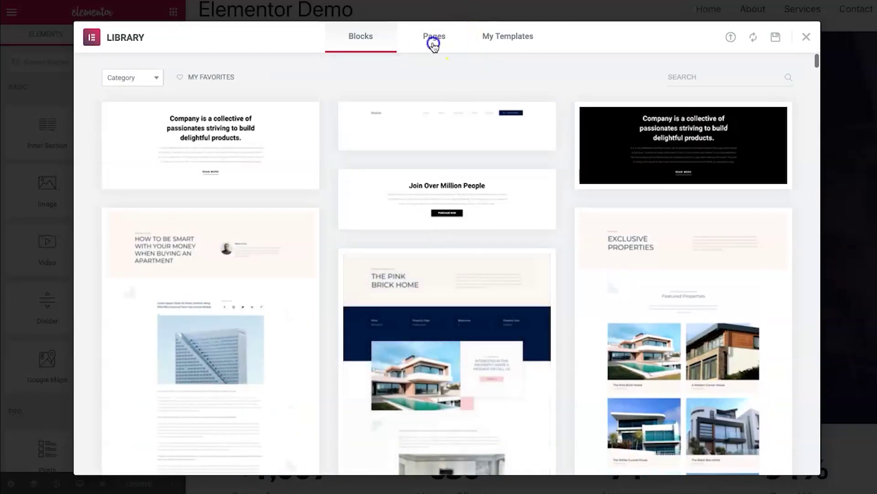
Browse the full-page templates in the library, including the Law Firm designs.
{"action": "left_click", "coordinate": [434, 38]}
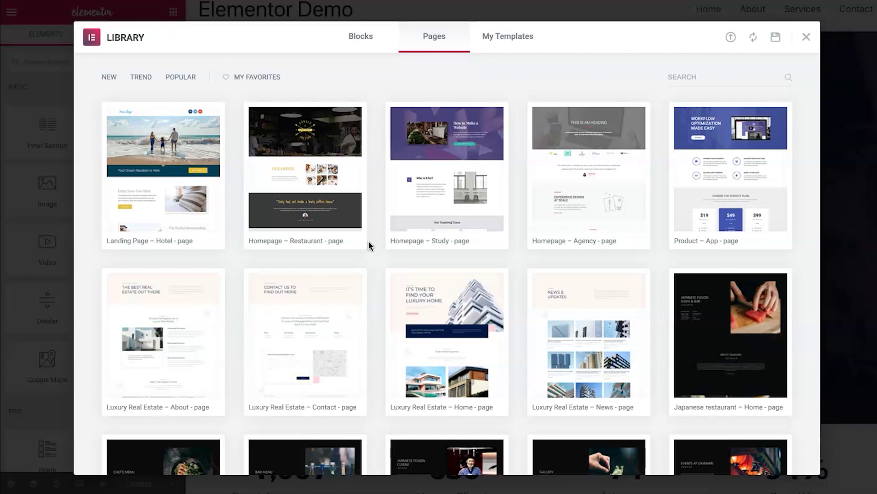
{"action": "left_click", "coordinate": [711, 76]}
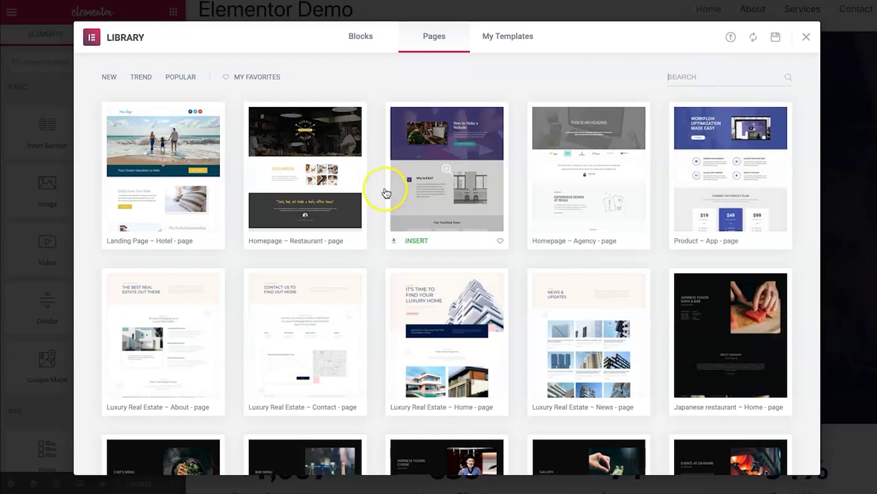
{"action": "scroll", "coordinate": [385, 192], "scroll_direction": "down", "scroll_amount": 15}
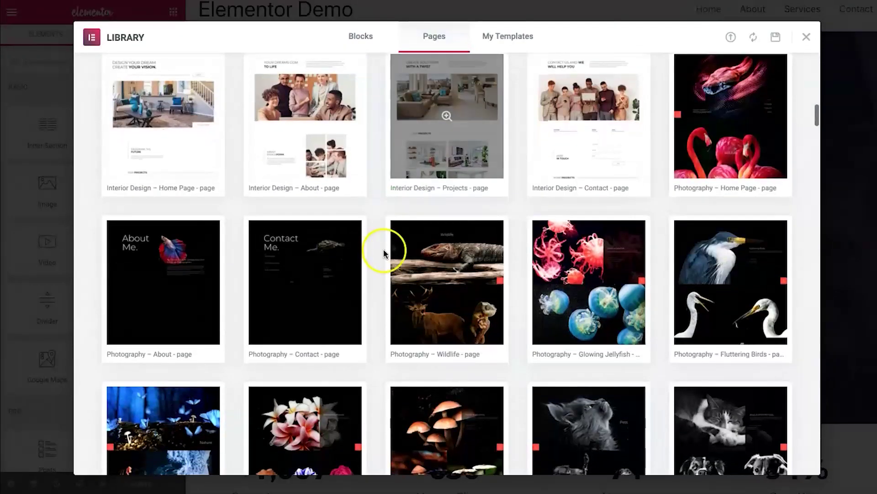
{"action": "scroll", "coordinate": [383, 241], "scroll_direction": "down", "scroll_amount": 20}
{"action": "scroll", "coordinate": [383, 254], "scroll_direction": "down", "scroll_amount": 2}
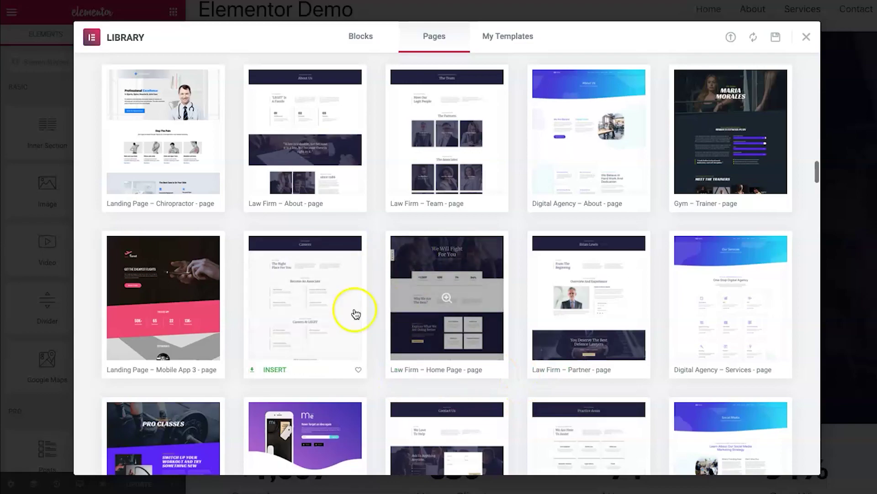
{"action": "scroll", "coordinate": [606, 300], "scroll_direction": "up", "scroll_amount": 5}
{"action": "scroll", "coordinate": [606, 300], "scroll_direction": "up", "scroll_amount": 15}
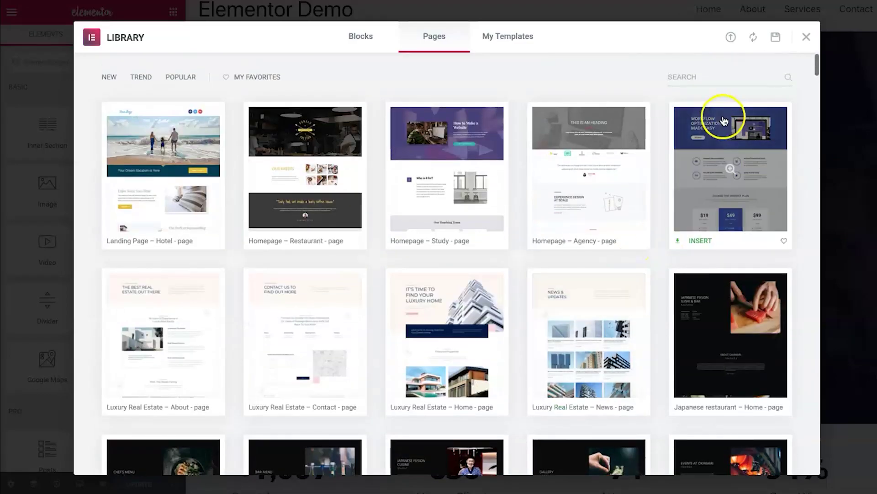
Search the page templates for "law firm", preview the Careers template in full, and close the library without inserting it.
{"action": "left_click", "coordinate": [720, 78]}
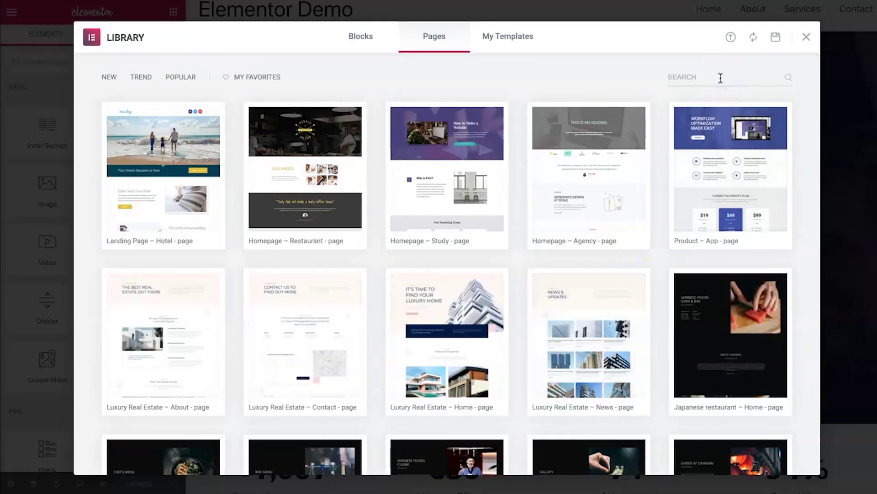
{"action": "type", "text": "law firm"}
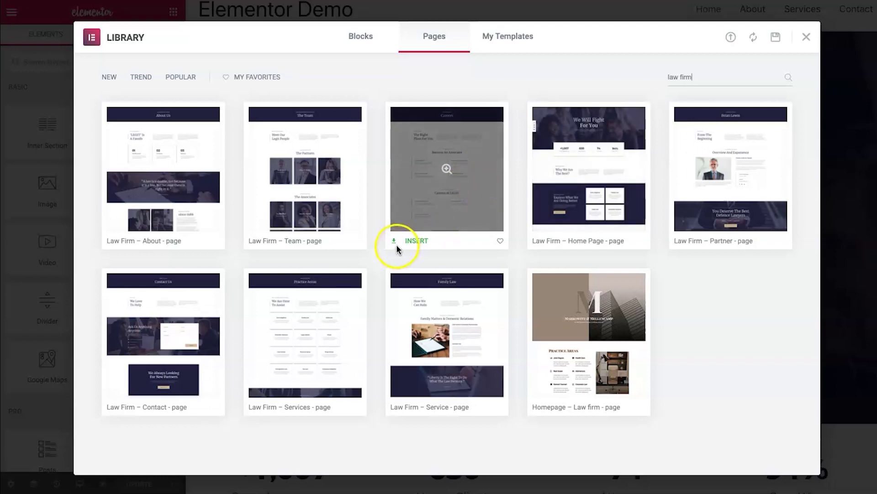
{"action": "left_click", "coordinate": [447, 169]}
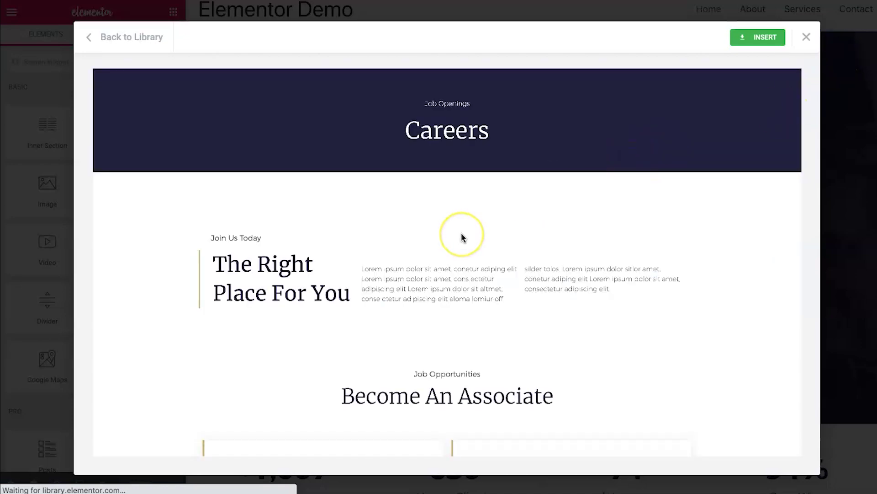
{"action": "scroll", "coordinate": [462, 237], "scroll_direction": "down", "scroll_amount": 8}
{"action": "scroll", "coordinate": [461, 236], "scroll_direction": "down", "scroll_amount": 10}
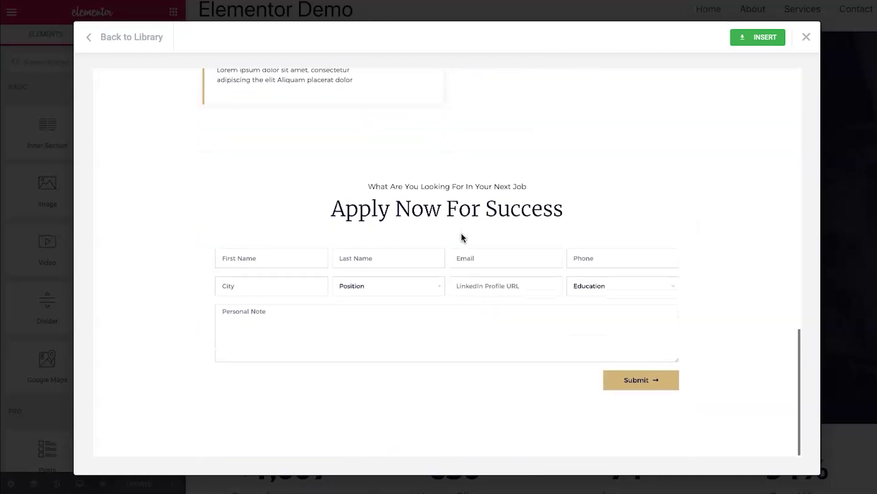
{"action": "scroll", "coordinate": [461, 234], "scroll_direction": "up", "scroll_amount": 17}
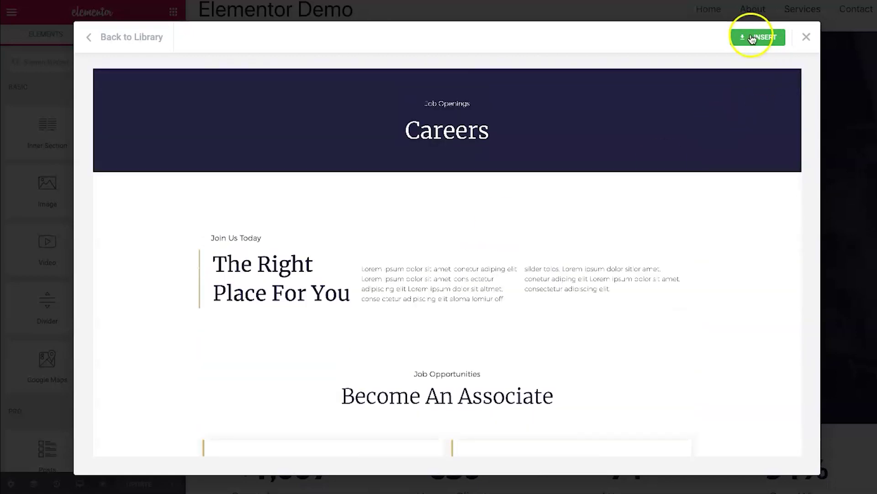
{"action": "left_click", "coordinate": [809, 38]}
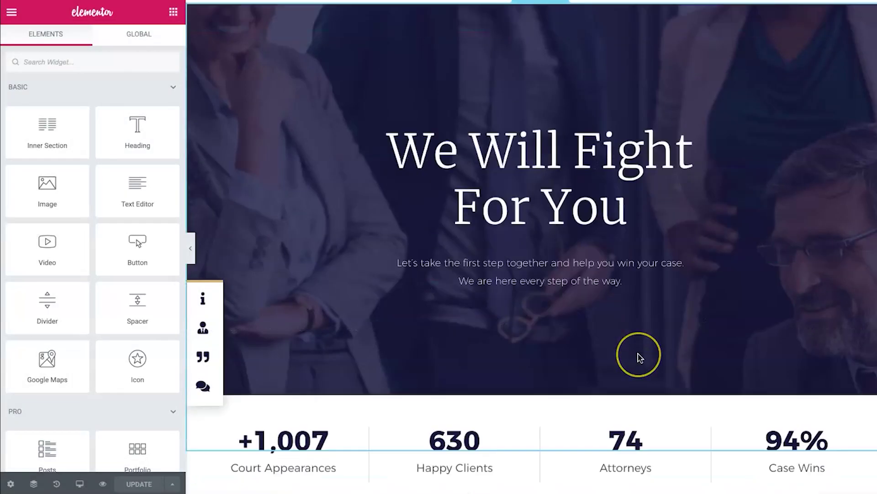
{"action": "scroll", "coordinate": [639, 356], "scroll_direction": "down", "scroll_amount": 1}
{"action": "scroll", "coordinate": [639, 357], "scroll_direction": "up", "scroll_amount": 1}
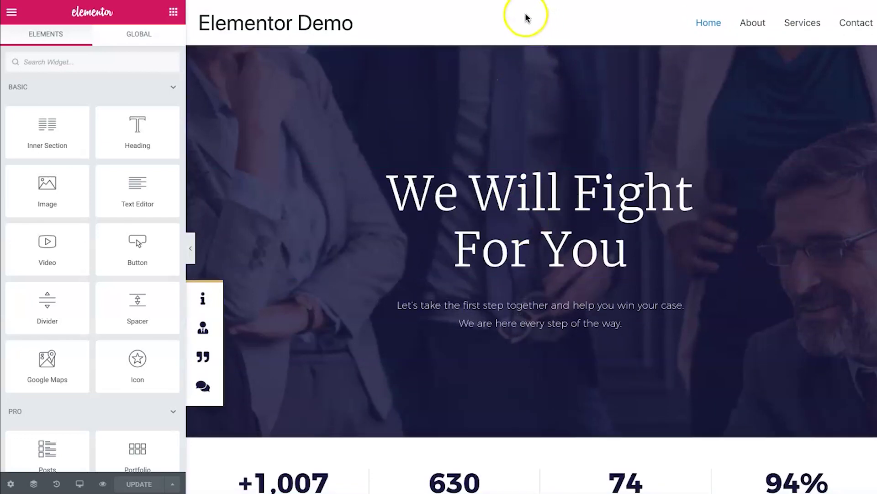
{"action": "scroll", "coordinate": [525, 365], "scroll_direction": "down", "scroll_amount": 2}
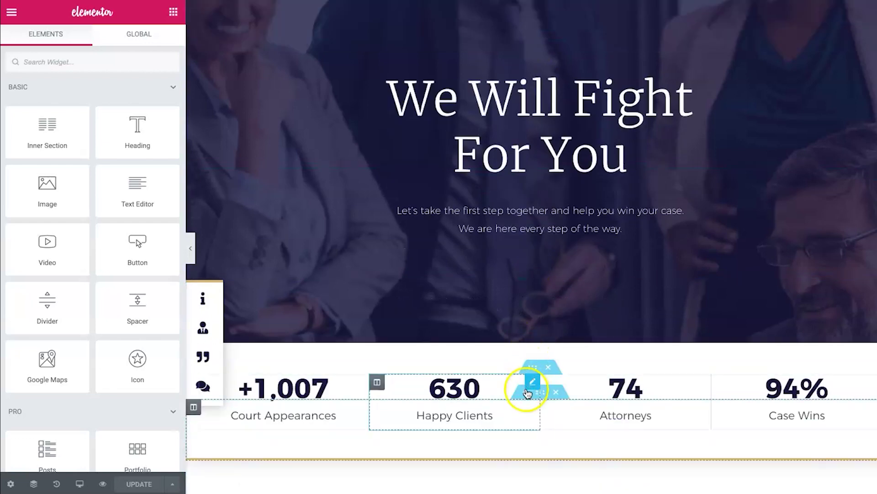
Insert the white "company is a collective" block from the template library into a new section above the statistics row.
{"action": "left_click", "coordinate": [525, 391]}
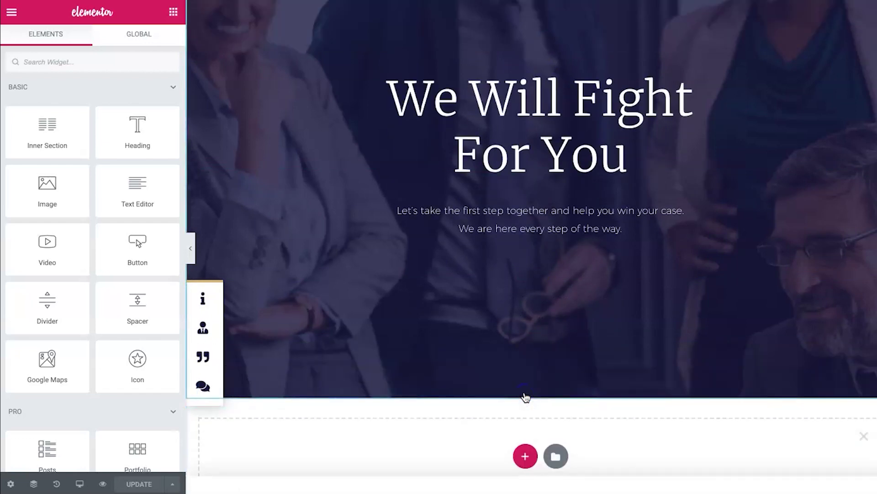
{"action": "scroll", "coordinate": [525, 397], "scroll_direction": "down", "scroll_amount": 6}
{"action": "left_click", "coordinate": [525, 358]}
{"action": "left_click", "coordinate": [556, 359]}
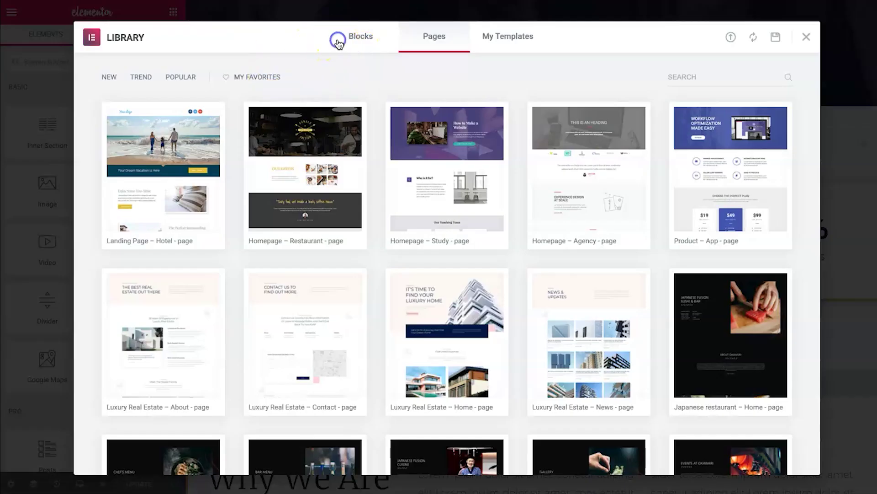
{"action": "left_click", "coordinate": [360, 41]}
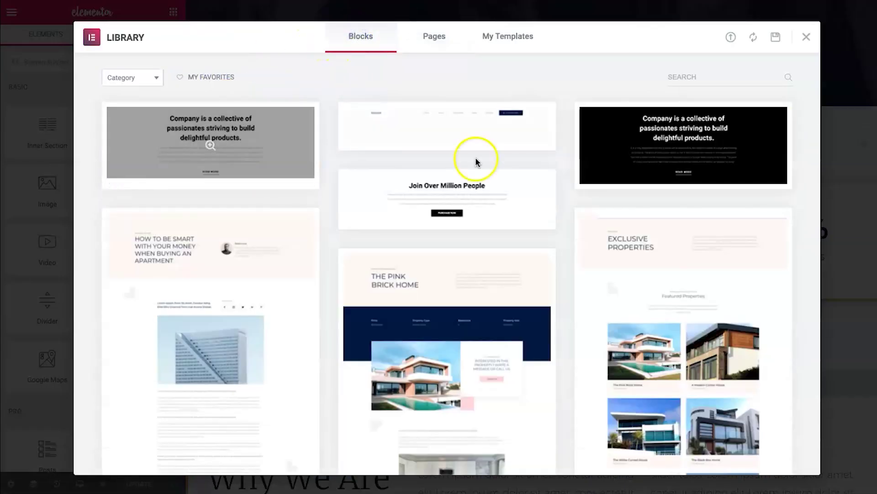
{"action": "mouse_move", "coordinate": [217, 155]}
{"action": "left_click", "coordinate": [134, 180]}
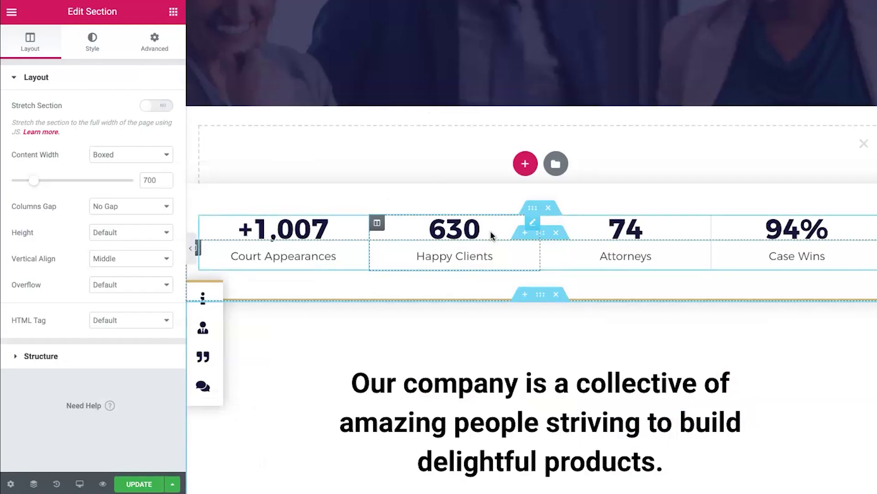
Look over the inserted "Our company is a collective" block and delete its section.
{"action": "scroll", "coordinate": [540, 295], "scroll_direction": "down", "scroll_amount": 5}
{"action": "scroll", "coordinate": [539, 298], "scroll_direction": "down", "scroll_amount": 2}
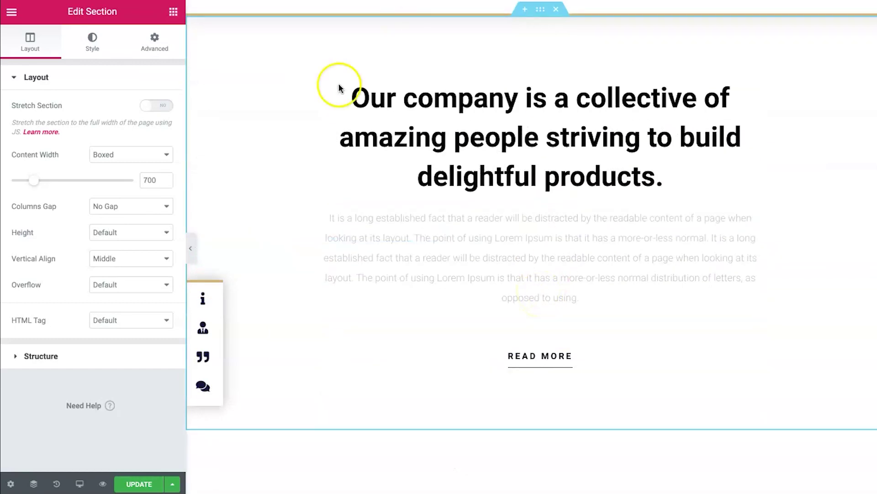
{"action": "scroll", "coordinate": [417, 141], "scroll_direction": "up", "scroll_amount": 1}
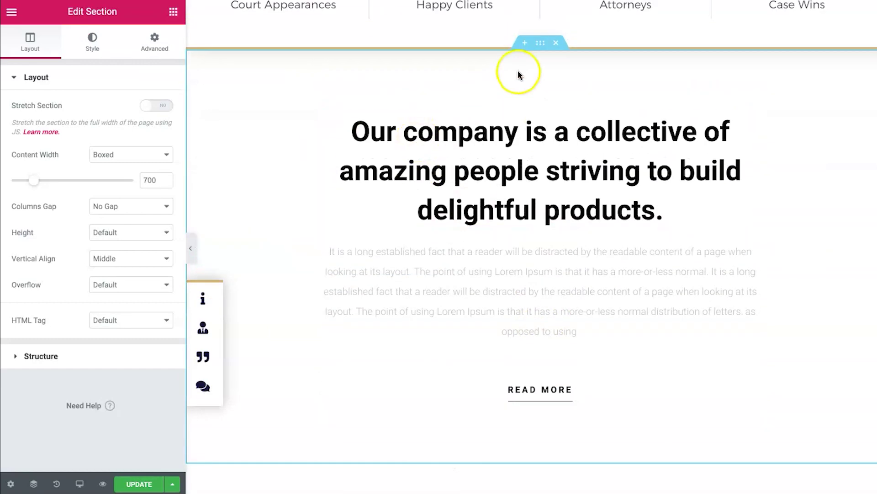
{"action": "left_click", "coordinate": [556, 43]}
Examine how the homepage sections and inner sections are laid out, from the hero down to Meet The Partners.
{"action": "scroll", "coordinate": [574, 359], "scroll_direction": "down", "scroll_amount": 10}
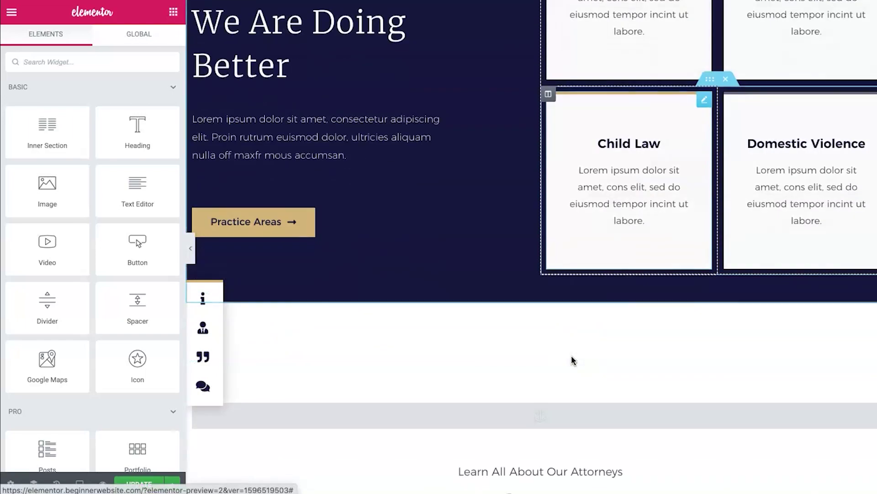
{"action": "scroll", "coordinate": [573, 360], "scroll_direction": "down", "scroll_amount": 11}
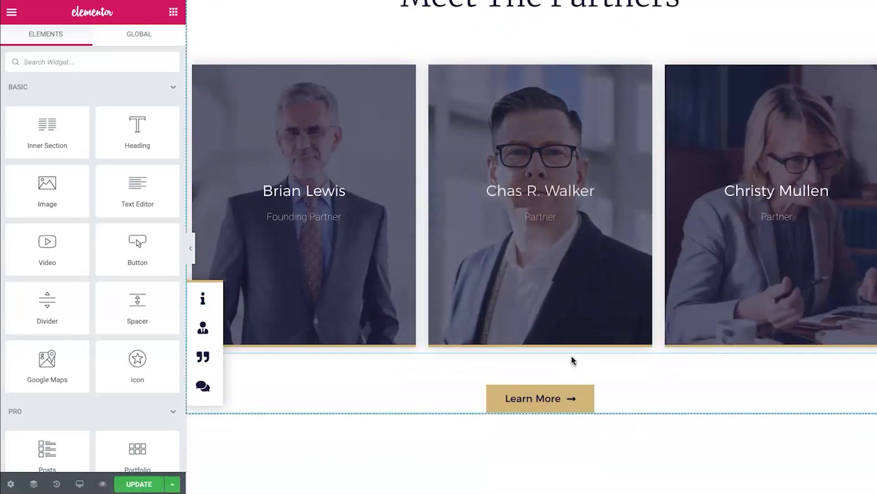
{"action": "scroll", "coordinate": [573, 360], "scroll_direction": "up", "scroll_amount": 15}
{"action": "scroll", "coordinate": [525, 268], "scroll_direction": "up", "scroll_amount": 10}
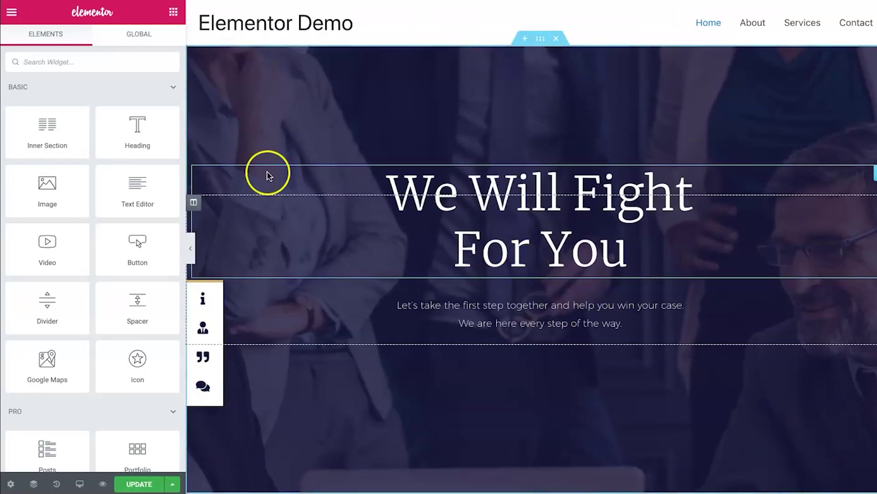
{"action": "left_click_drag", "start_coordinate": [43, 133], "coordinate": [549, 328]}
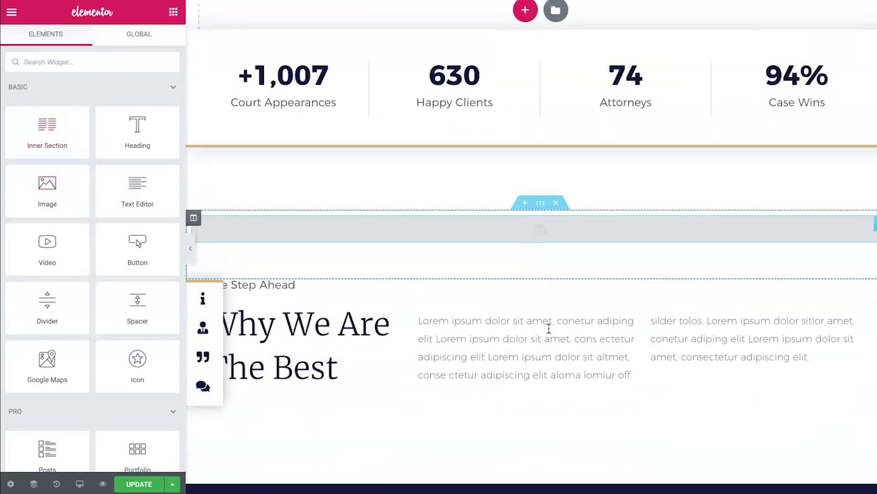
{"action": "scroll", "coordinate": [549, 329], "scroll_direction": "down", "scroll_amount": 3}
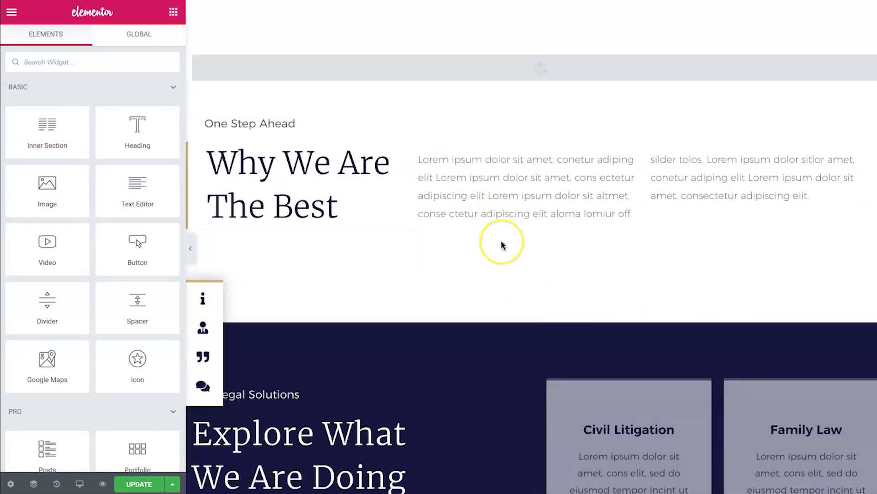
{"action": "scroll", "coordinate": [503, 245], "scroll_direction": "down", "scroll_amount": 2}
{"action": "scroll", "coordinate": [438, 234], "scroll_direction": "down", "scroll_amount": 4}
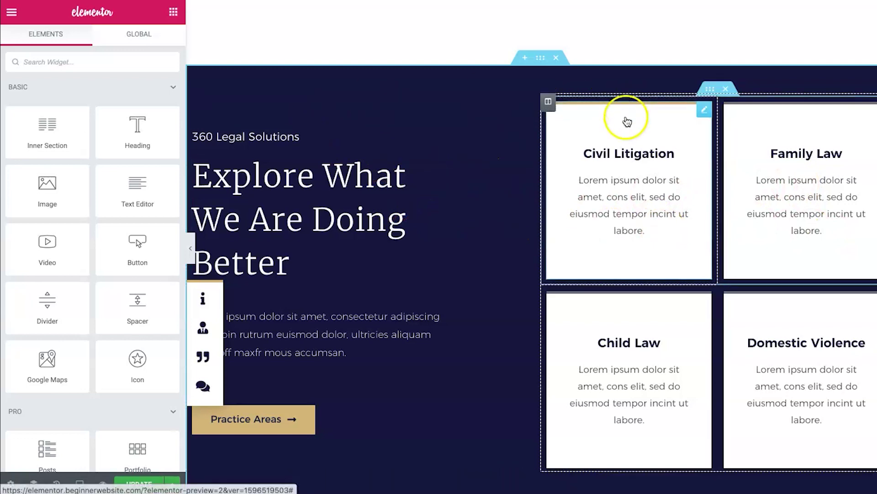
{"action": "scroll", "coordinate": [708, 178], "scroll_direction": "up", "scroll_amount": 6}
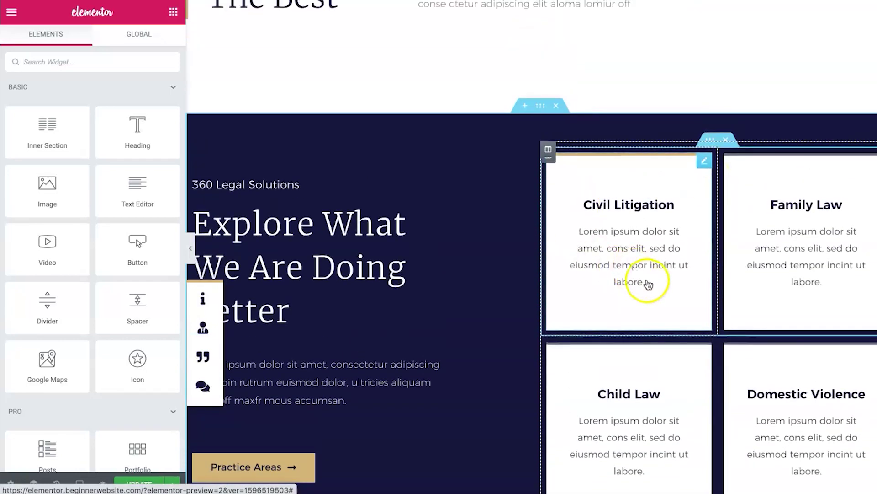
{"action": "scroll", "coordinate": [647, 284], "scroll_direction": "down", "scroll_amount": 7}
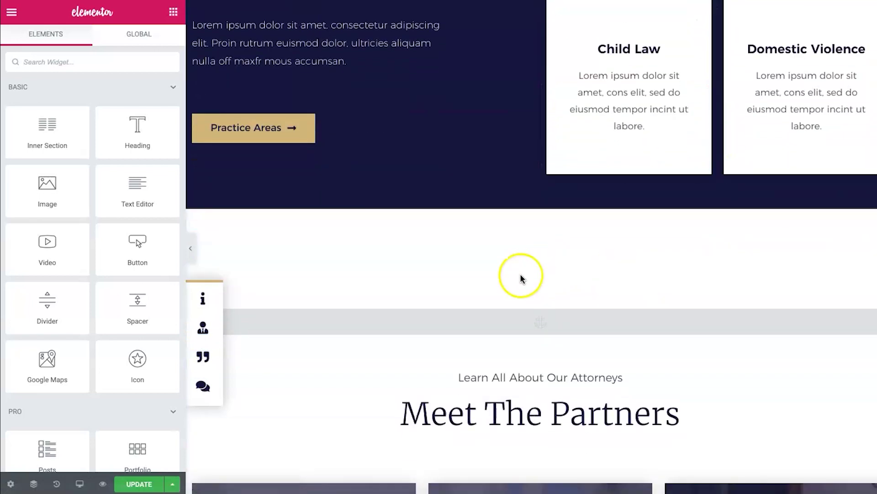
Add a new single-column section above the Meet The Partners area.
{"action": "scroll", "coordinate": [523, 278], "scroll_direction": "down", "scroll_amount": 4}
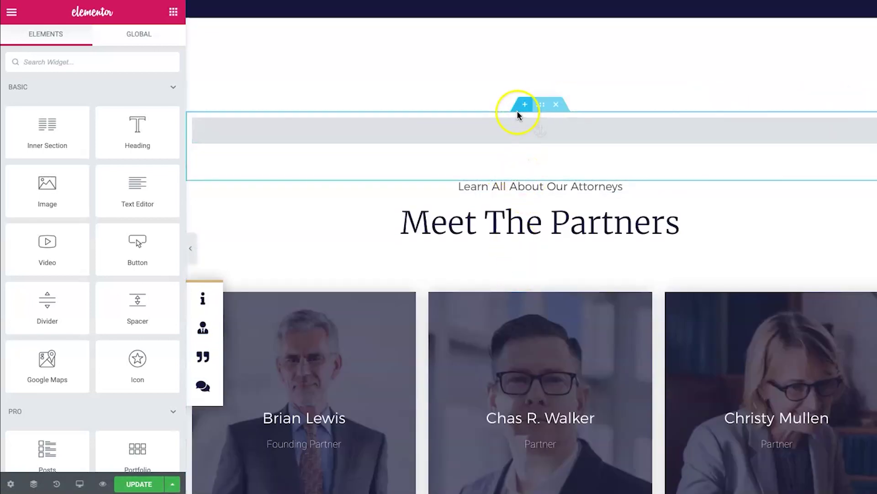
{"action": "left_click", "coordinate": [524, 105]}
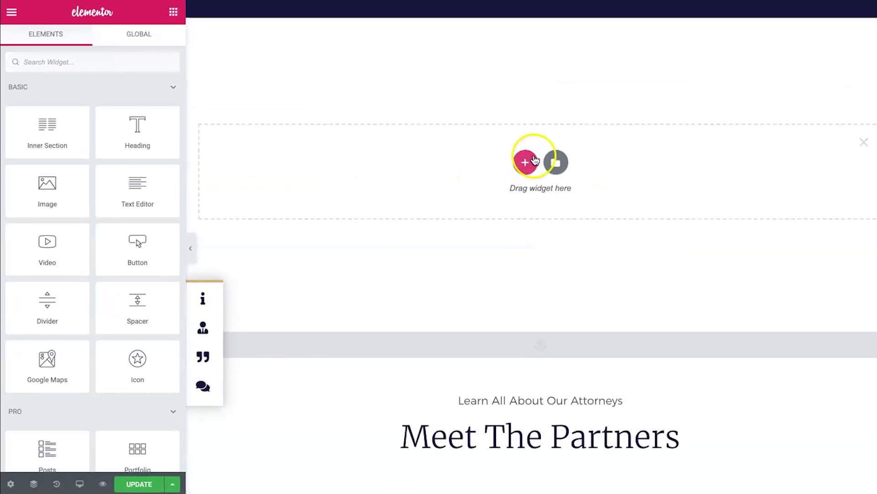
{"action": "left_click", "coordinate": [525, 160]}
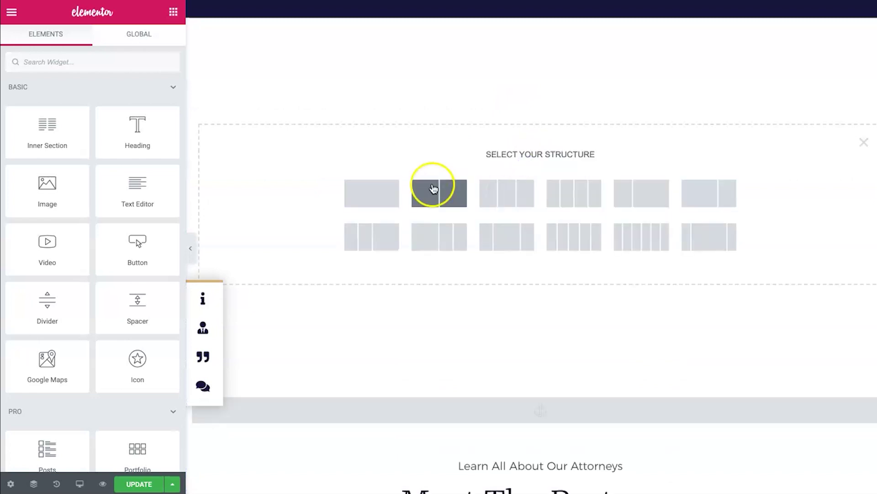
{"action": "left_click", "coordinate": [375, 194]}
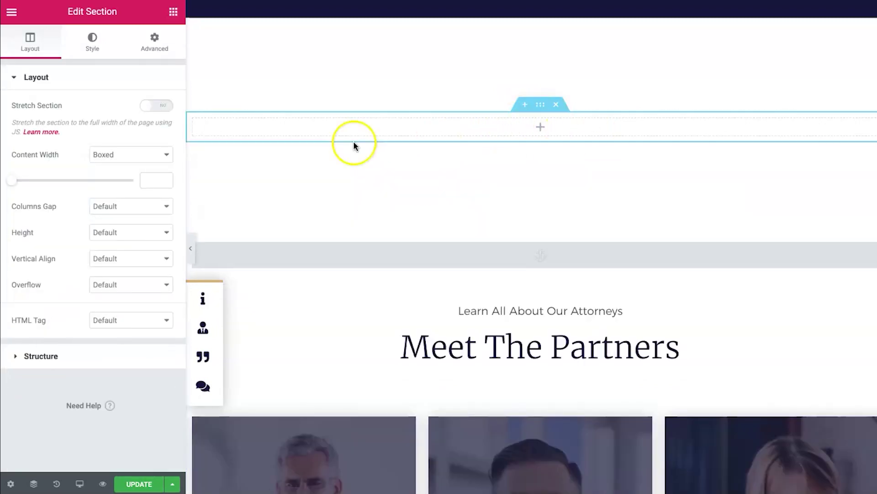
Insert an Inner Section into the new section and duplicate one of its columns to make three columns.
{"action": "left_click", "coordinate": [171, 11]}
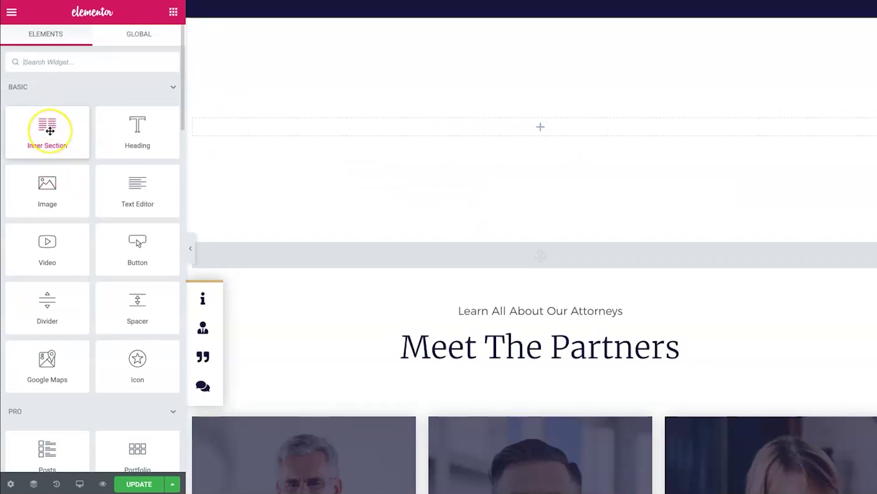
{"action": "left_click_drag", "start_coordinate": [68, 122], "coordinate": [545, 131]}
{"action": "left_click", "coordinate": [370, 144]}
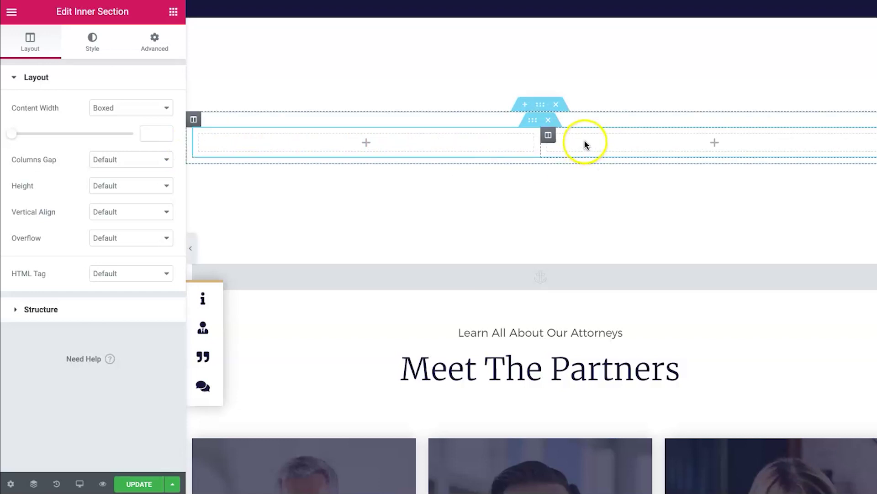
{"action": "right_click", "coordinate": [552, 143]}
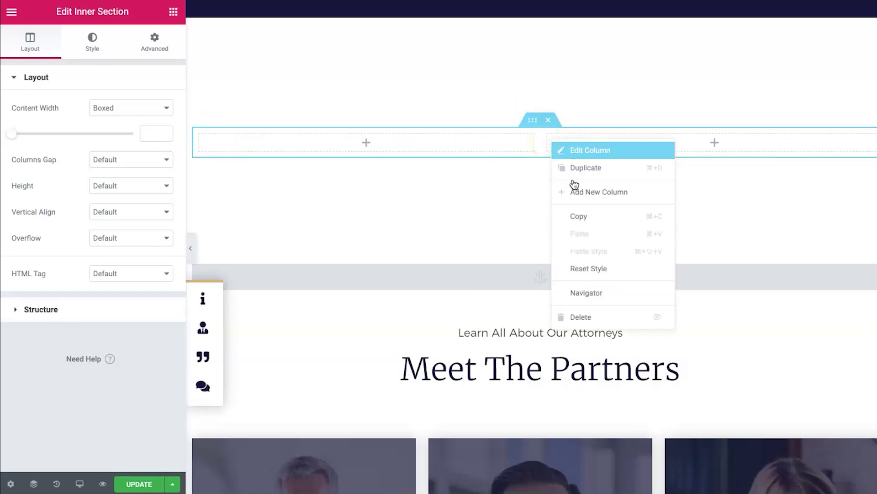
{"action": "left_click", "coordinate": [607, 167]}
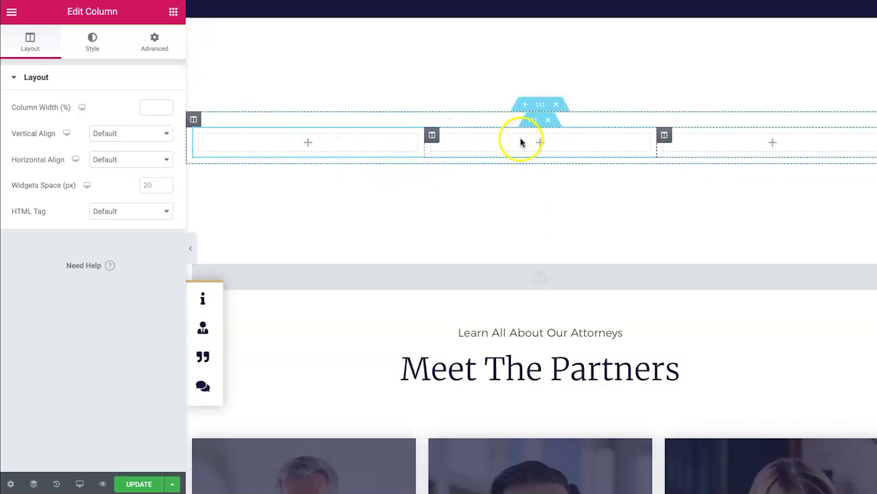
Duplicate the three-column inner section and move one column from the copy into the original row above.
{"action": "right_click", "coordinate": [529, 123]}
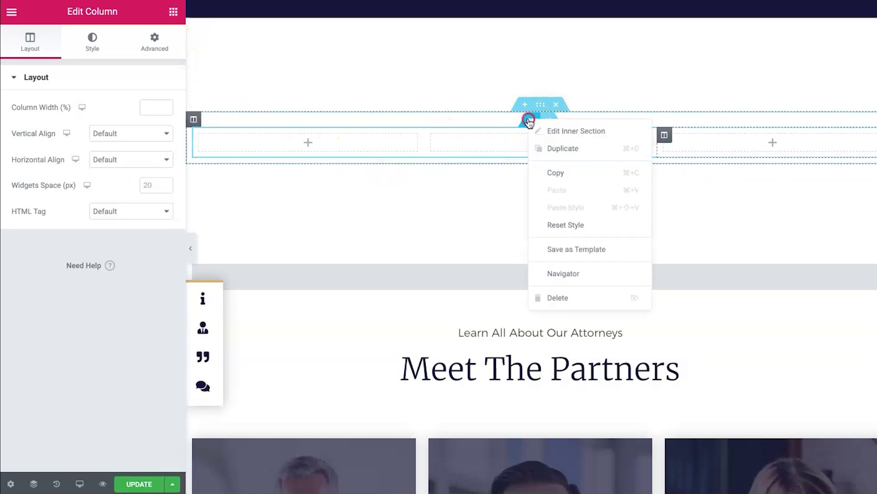
{"action": "left_click", "coordinate": [551, 149]}
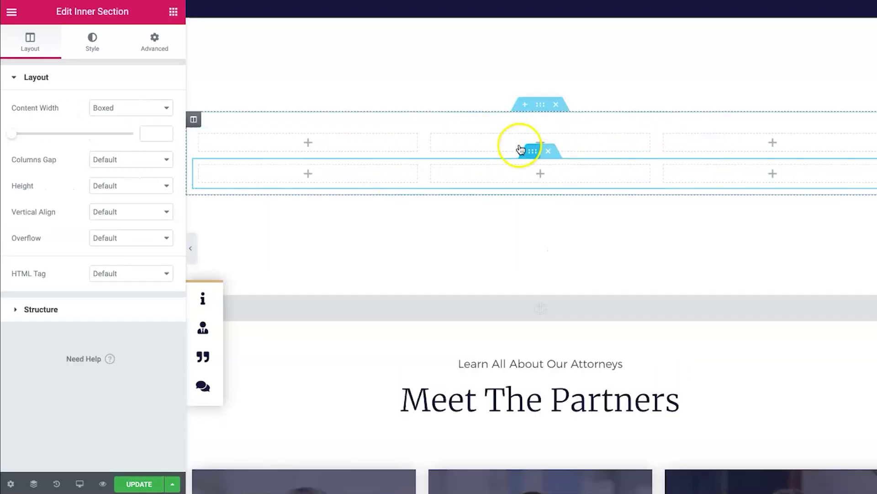
{"action": "left_click_drag", "start_coordinate": [200, 167], "coordinate": [402, 137]}
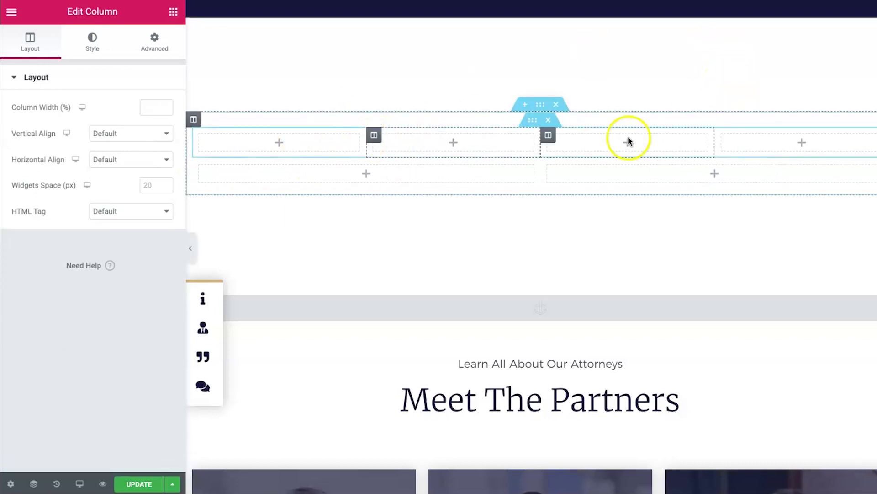
Delete one of the lower inner section's two columns and move that inner section above the four-column one.
{"action": "left_click", "coordinate": [175, 20]}
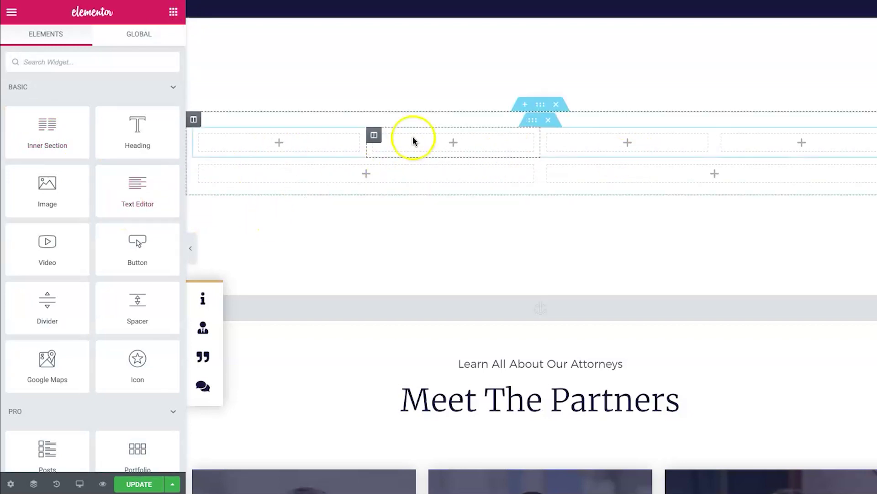
{"action": "scroll", "coordinate": [413, 137], "scroll_direction": "up", "scroll_amount": 1}
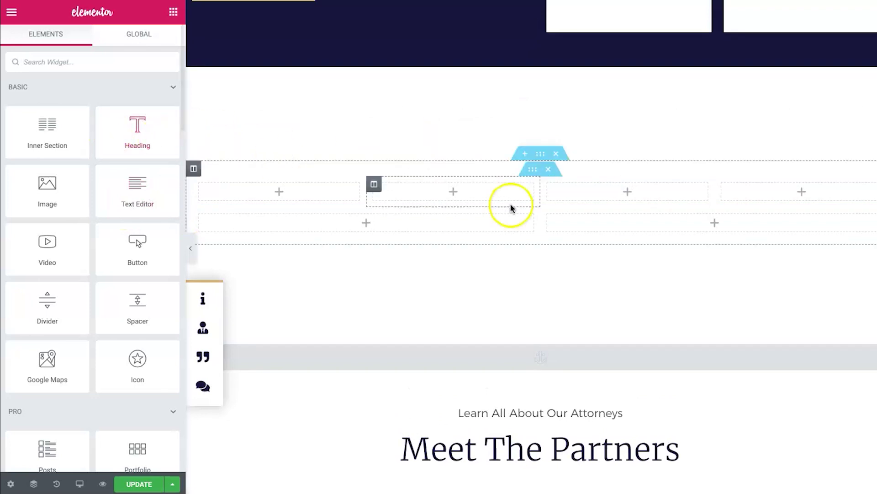
{"action": "right_click", "coordinate": [546, 214]}
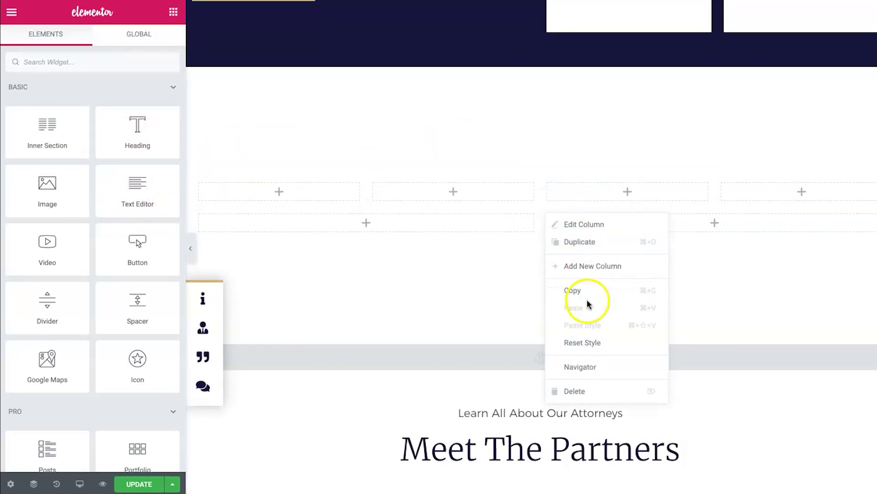
{"action": "left_click", "coordinate": [570, 390]}
{"action": "left_click_drag", "start_coordinate": [528, 205], "coordinate": [531, 172]}
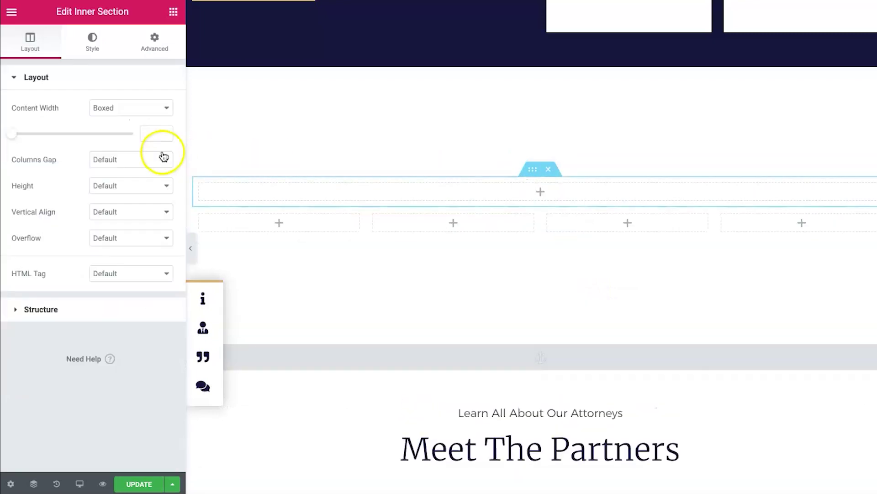
Add a Heading widget to the single-column inner section and center its text.
{"action": "left_click", "coordinate": [173, 12]}
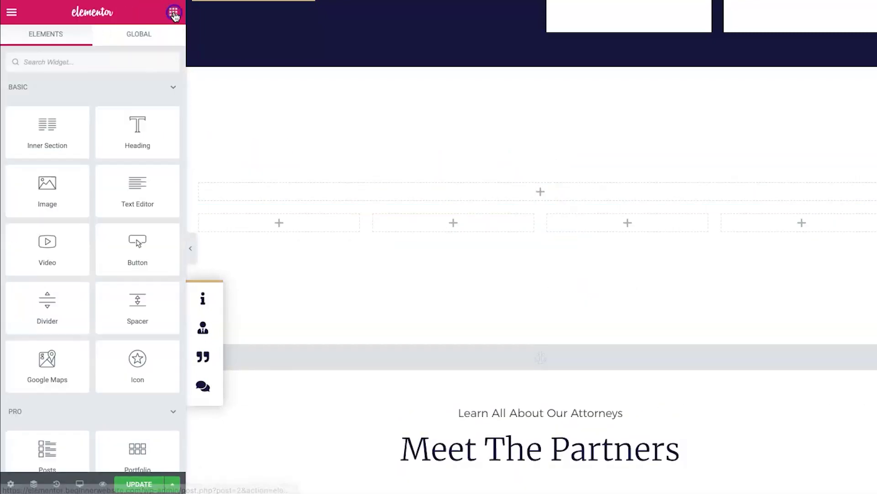
{"action": "left_click_drag", "start_coordinate": [137, 132], "coordinate": [497, 192]}
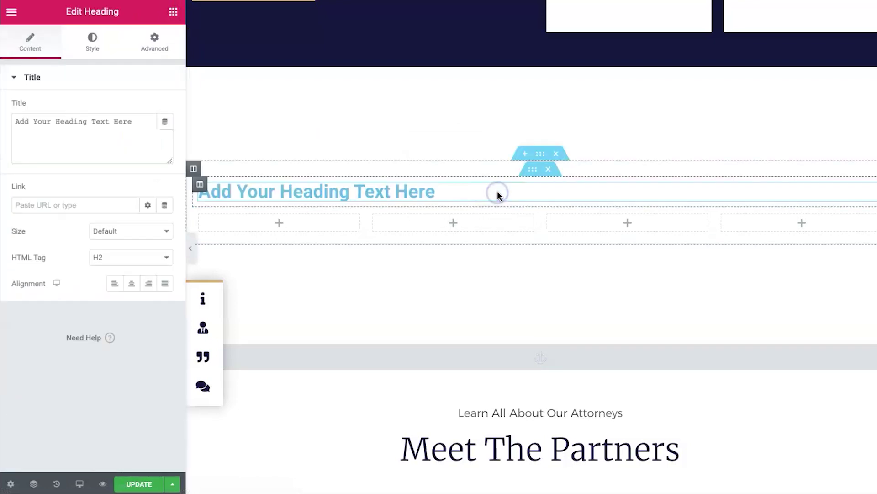
{"action": "triple_click", "coordinate": [301, 189]}
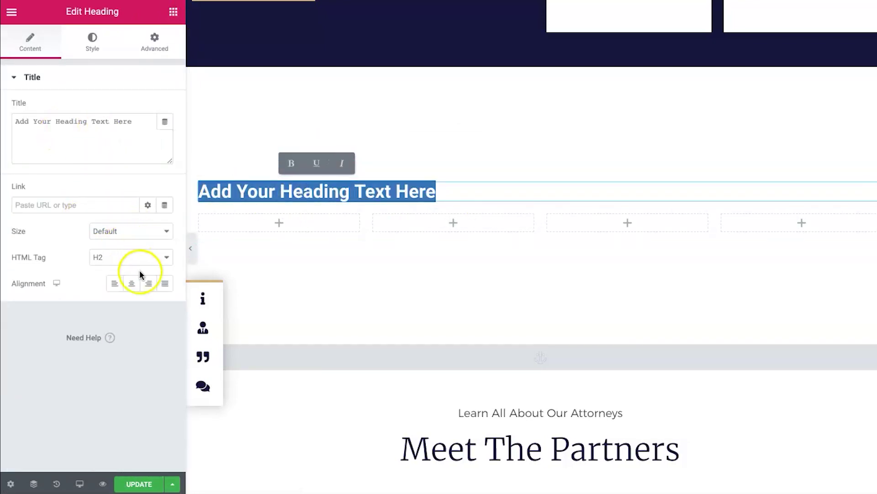
{"action": "left_click", "coordinate": [132, 284]}
Set the heading's text color to black and return to the widget list.
{"action": "left_click", "coordinate": [93, 40]}
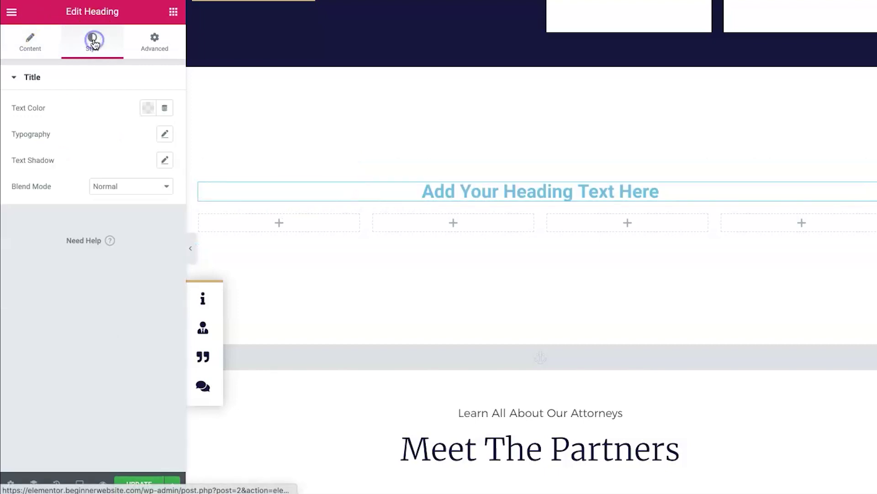
{"action": "left_click", "coordinate": [147, 107]}
{"action": "left_click", "coordinate": [188, 137]}
{"action": "left_click", "coordinate": [106, 91]}
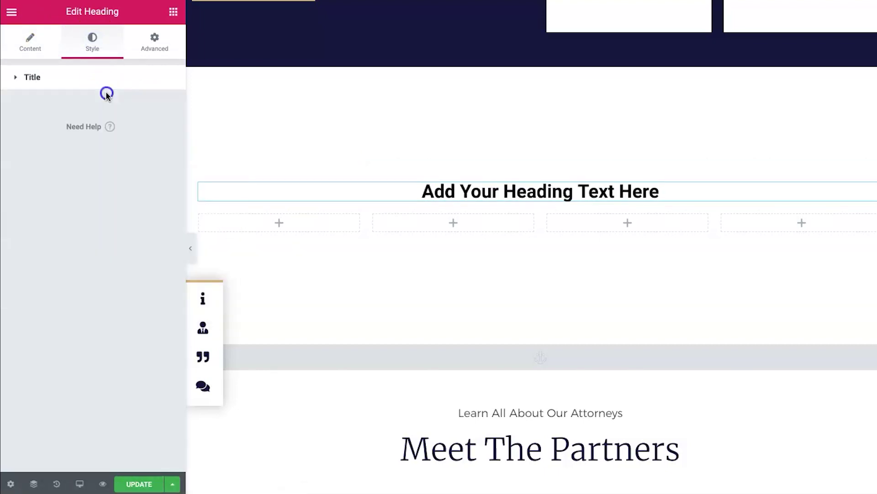
{"action": "left_click", "coordinate": [173, 13]}
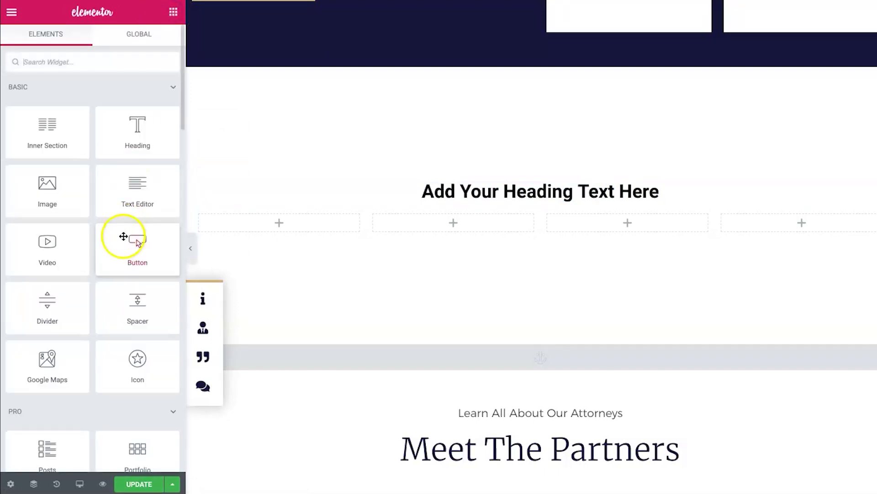
Delete the empty four-column inner section and add a Posts widget below the heading.
{"action": "scroll", "coordinate": [88, 361], "scroll_direction": "down", "scroll_amount": 1}
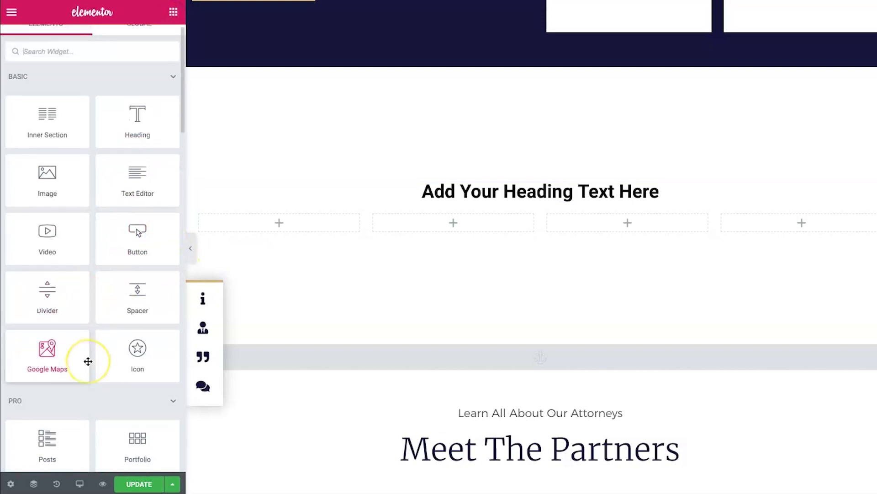
{"action": "scroll", "coordinate": [89, 361], "scroll_direction": "down", "scroll_amount": 5}
{"action": "scroll", "coordinate": [88, 361], "scroll_direction": "up", "scroll_amount": 6}
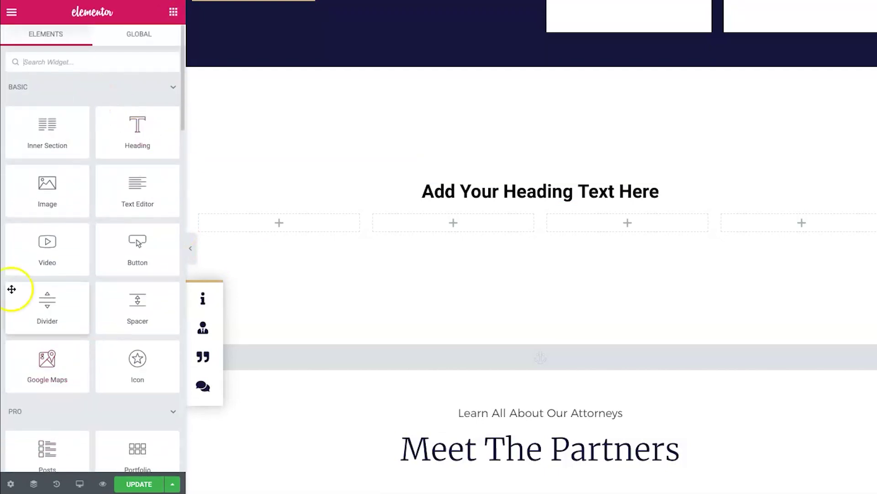
{"action": "scroll", "coordinate": [108, 203], "scroll_direction": "down", "scroll_amount": 3}
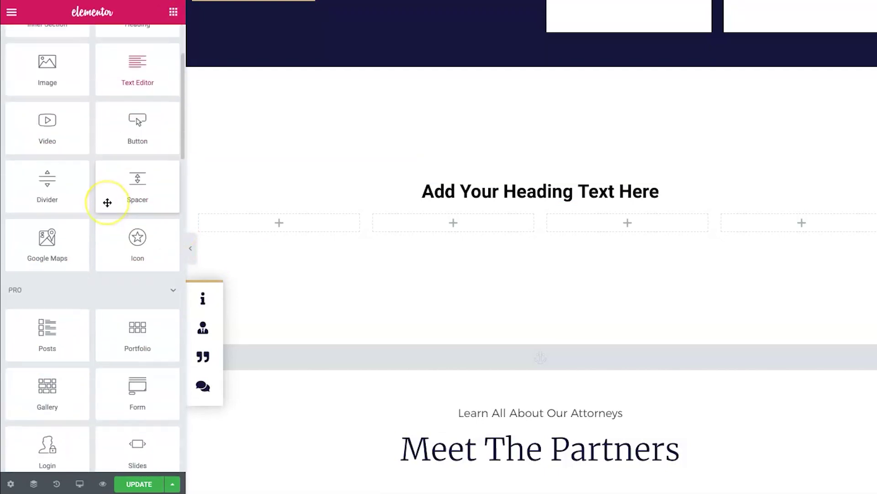
{"action": "scroll", "coordinate": [107, 203], "scroll_direction": "down", "scroll_amount": 6}
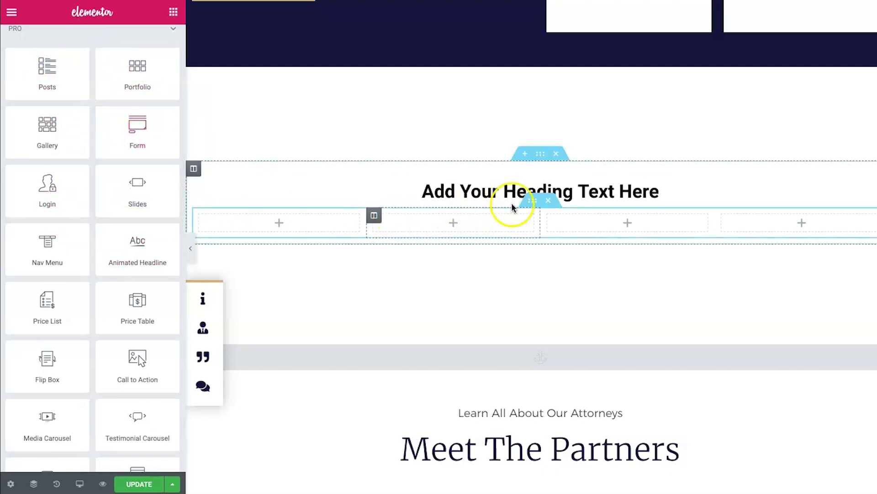
{"action": "left_click", "coordinate": [550, 206]}
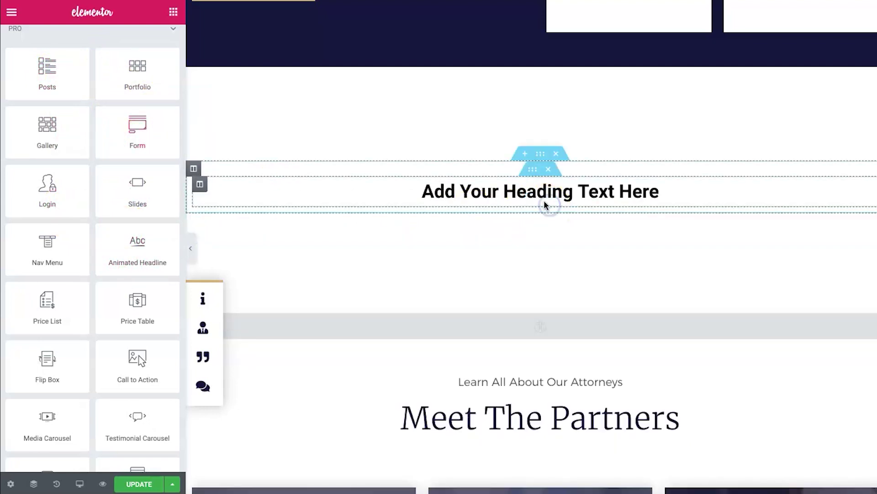
{"action": "left_click_drag", "start_coordinate": [68, 86], "coordinate": [545, 198]}
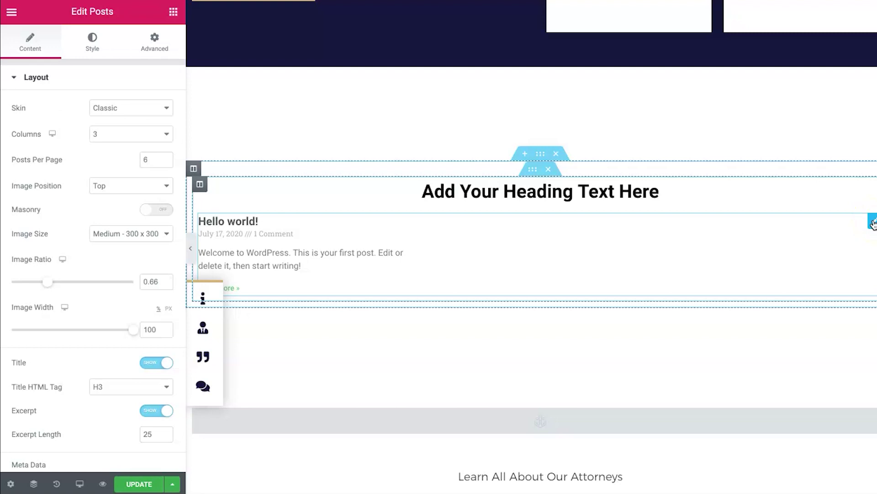
Open the Posts widget for editing, dismissing the right-click tip, and set its skin to Cards.
{"action": "left_click", "coordinate": [873, 223]}
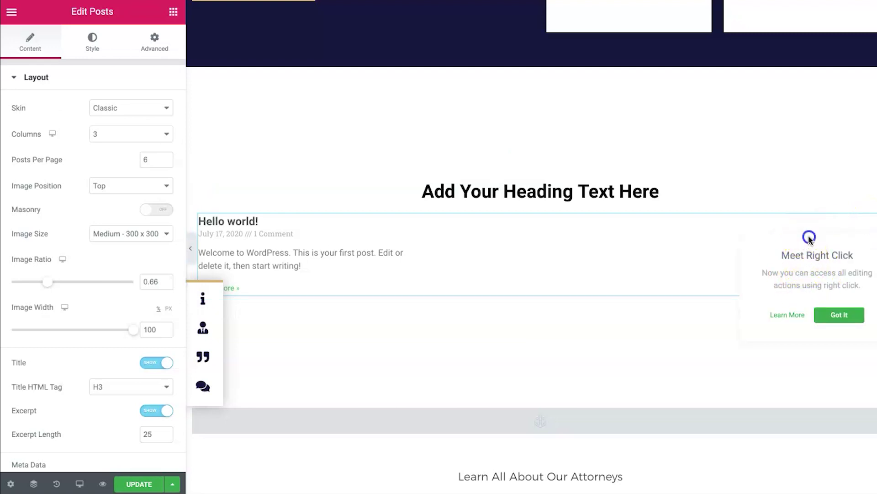
{"action": "left_click", "coordinate": [839, 315]}
{"action": "right_click", "coordinate": [867, 221]}
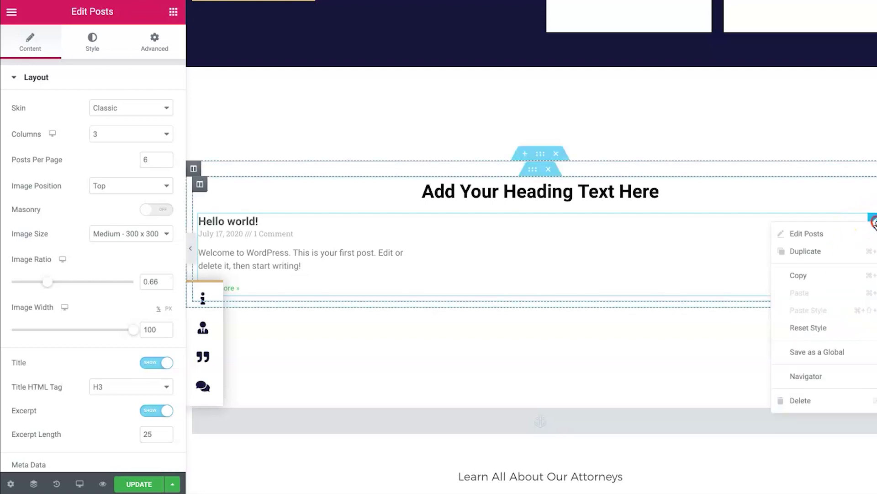
{"action": "left_click", "coordinate": [844, 233]}
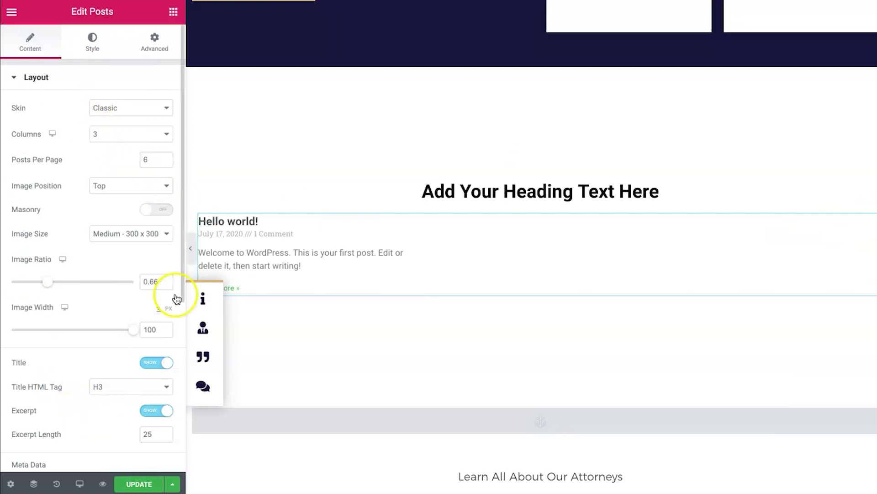
{"action": "left_click", "coordinate": [131, 97]}
{"action": "left_click", "coordinate": [106, 86]}
{"action": "left_click", "coordinate": [122, 112]}
{"action": "left_click", "coordinate": [122, 119]}
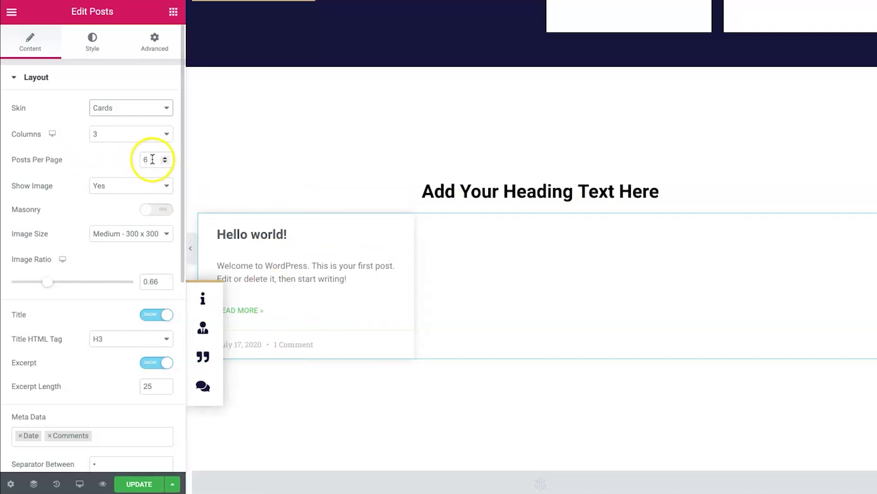
Try a six-column layout for the posts and return it to three columns.
{"action": "left_click", "coordinate": [155, 134]}
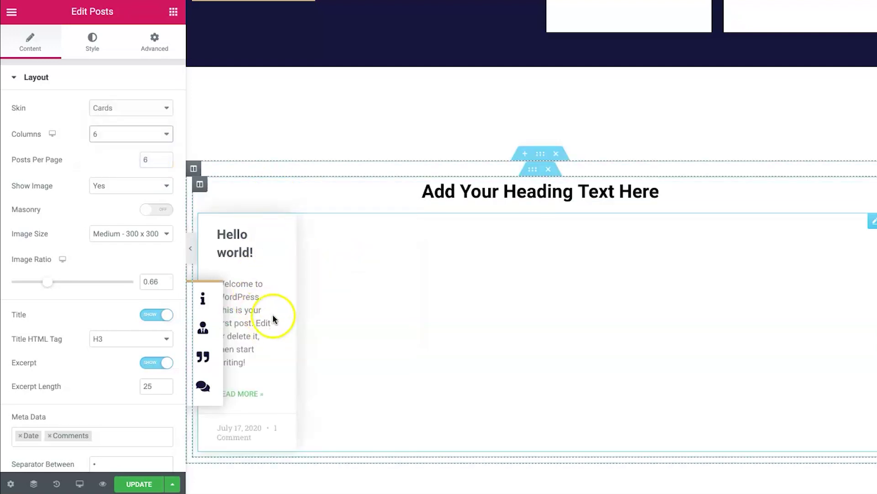
{"action": "left_click", "coordinate": [153, 135]}
{"action": "left_click", "coordinate": [143, 102]}
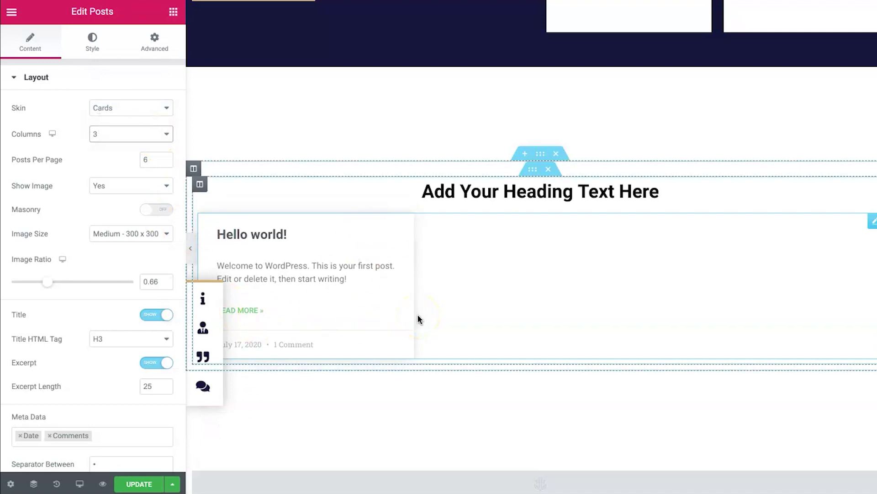
Examine the Posts widget's layout options, including posts per page, image size, excerpt, badge and avatar.
{"action": "scroll", "coordinate": [454, 315], "scroll_direction": "down", "scroll_amount": 3}
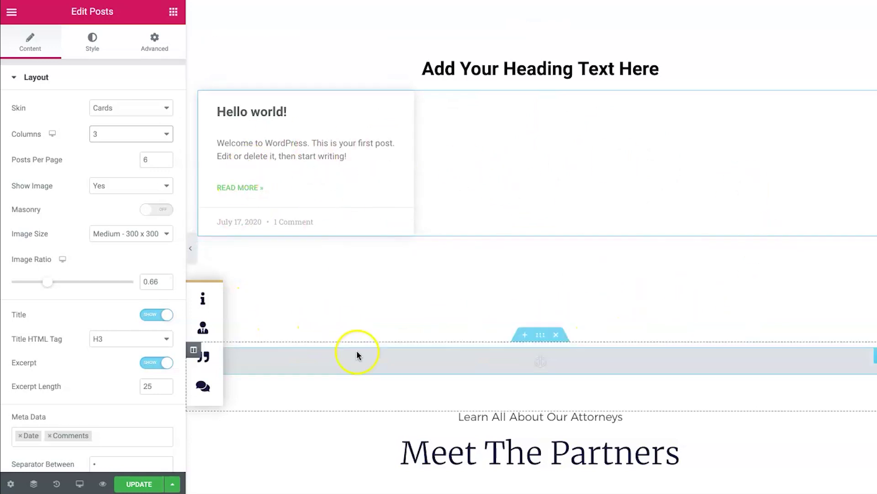
{"action": "left_click", "coordinate": [155, 161]}
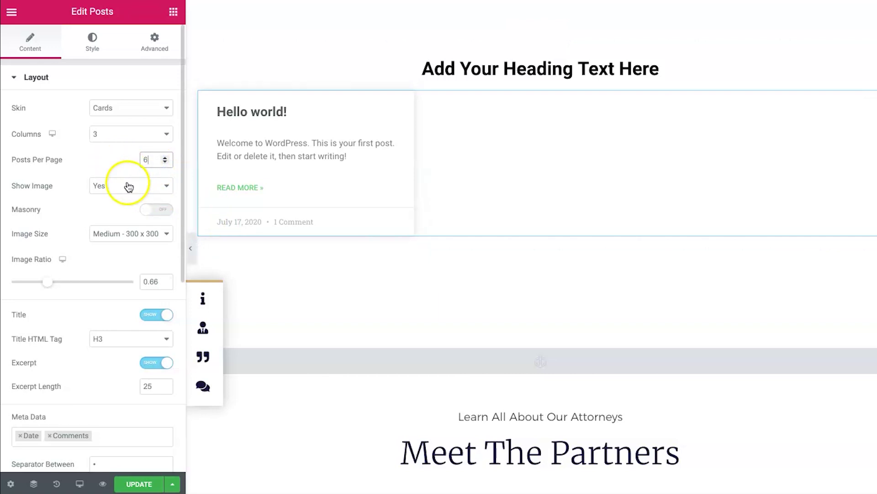
{"action": "left_click", "coordinate": [131, 235]}
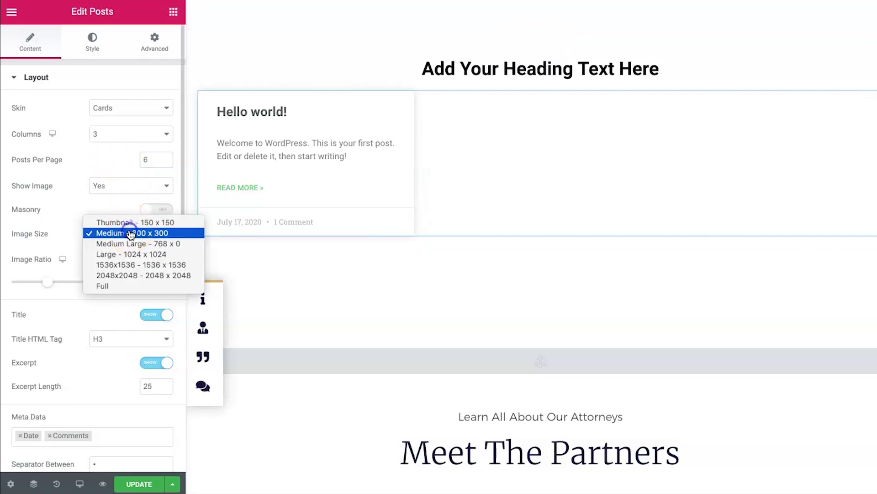
{"action": "left_click", "coordinate": [132, 233]}
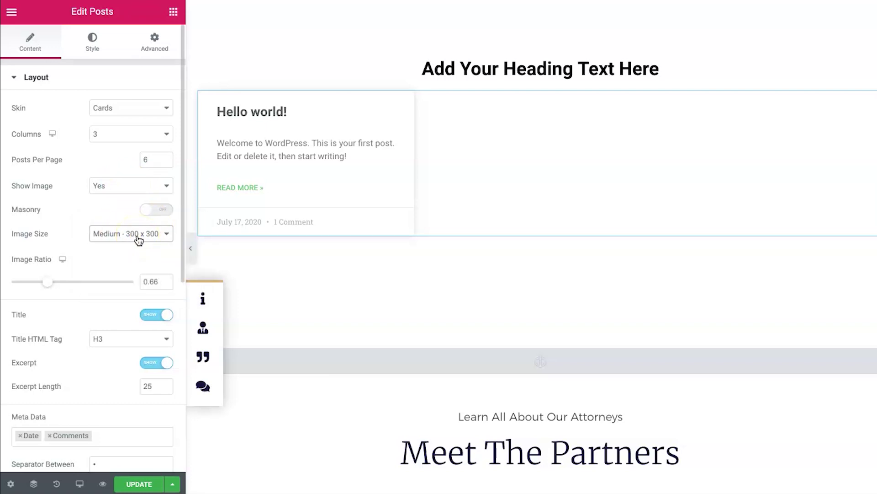
{"action": "scroll", "coordinate": [139, 240], "scroll_direction": "down", "scroll_amount": 4}
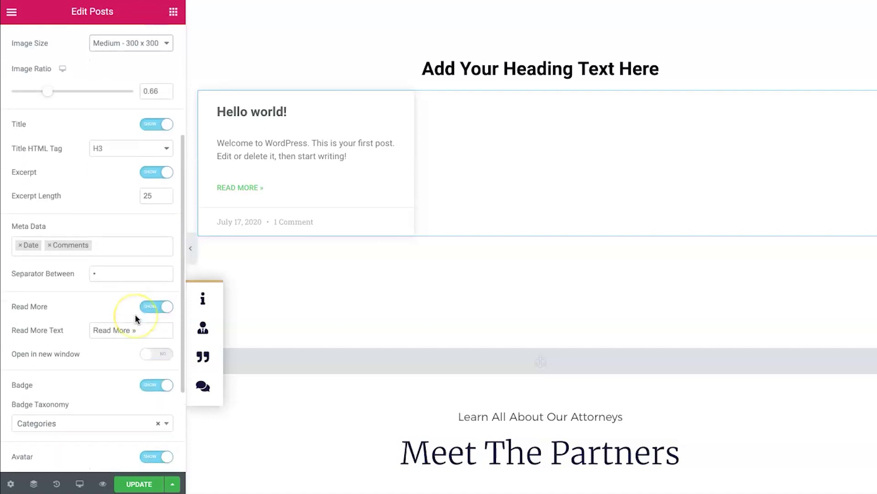
{"action": "scroll", "coordinate": [135, 314], "scroll_direction": "down", "scroll_amount": 3}
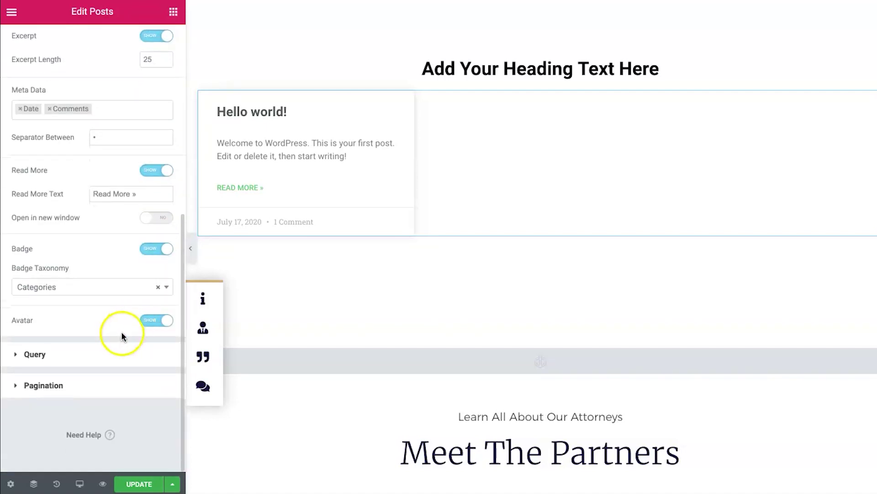
{"action": "scroll", "coordinate": [120, 338], "scroll_direction": "up", "scroll_amount": 2}
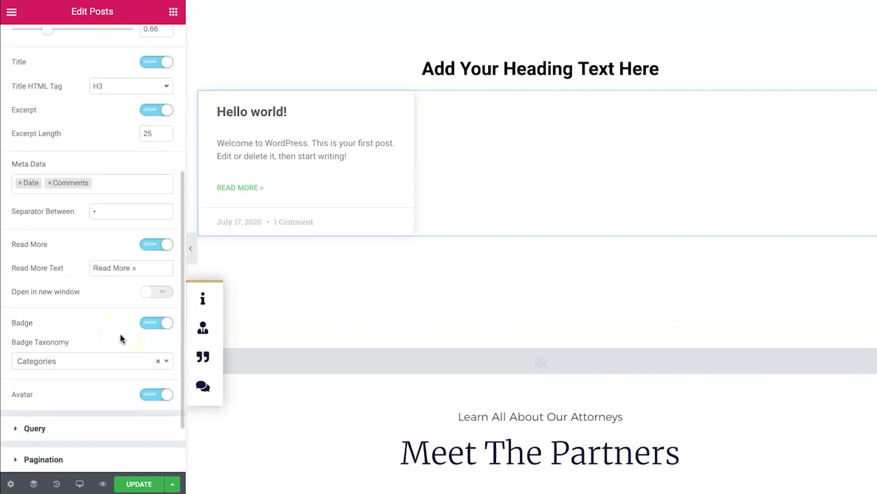
Hide and restore the posts' Read More link and their Comments metadata.
{"action": "left_click", "coordinate": [161, 246]}
{"action": "left_click", "coordinate": [160, 245]}
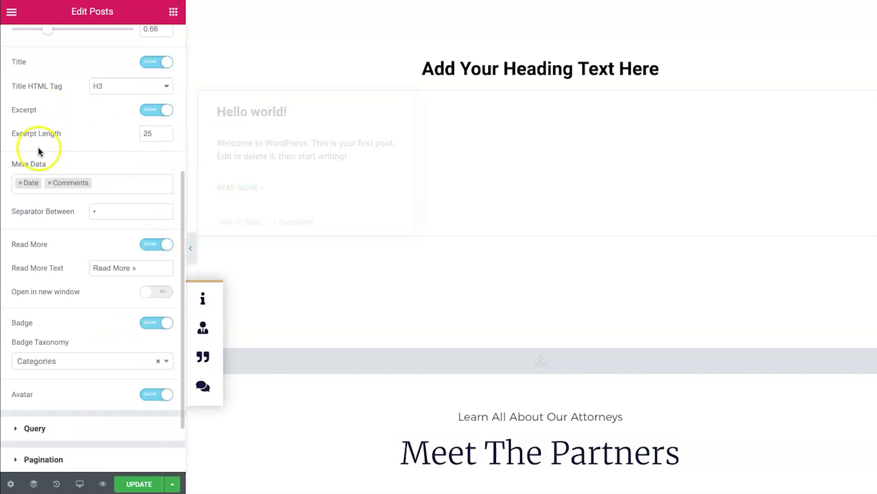
{"action": "left_click", "coordinate": [115, 181]}
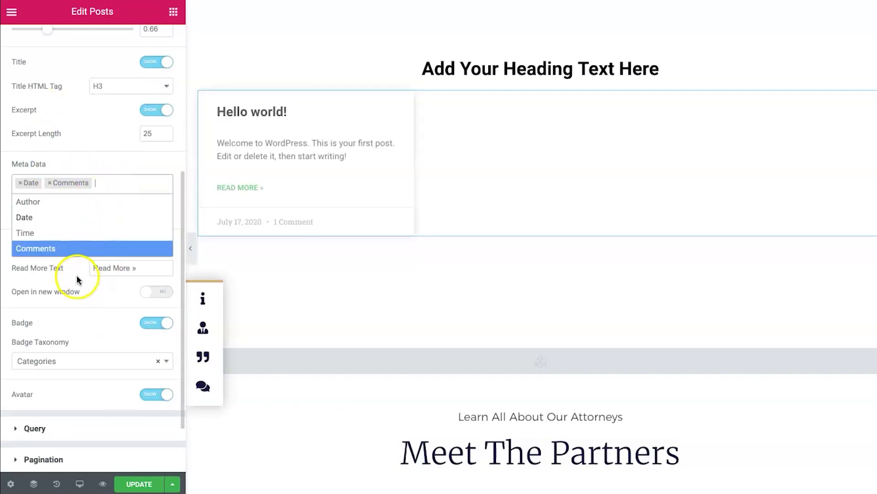
{"action": "left_click", "coordinate": [80, 249]}
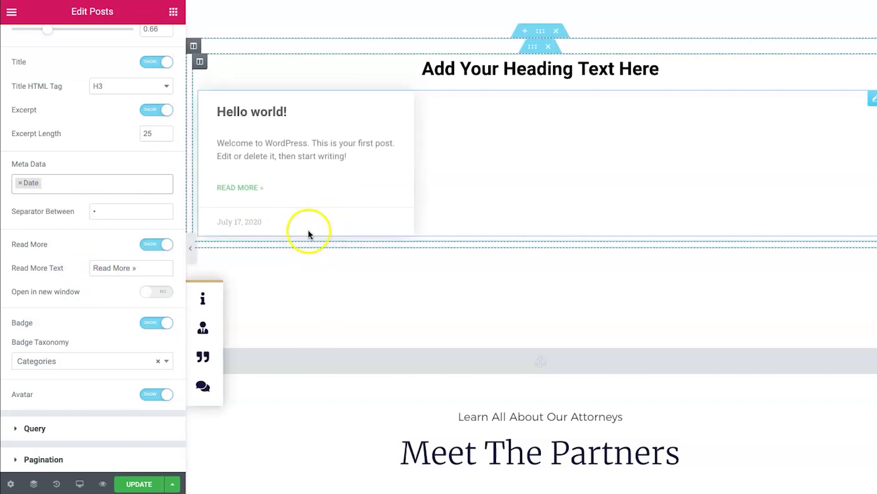
{"action": "left_click", "coordinate": [123, 182]}
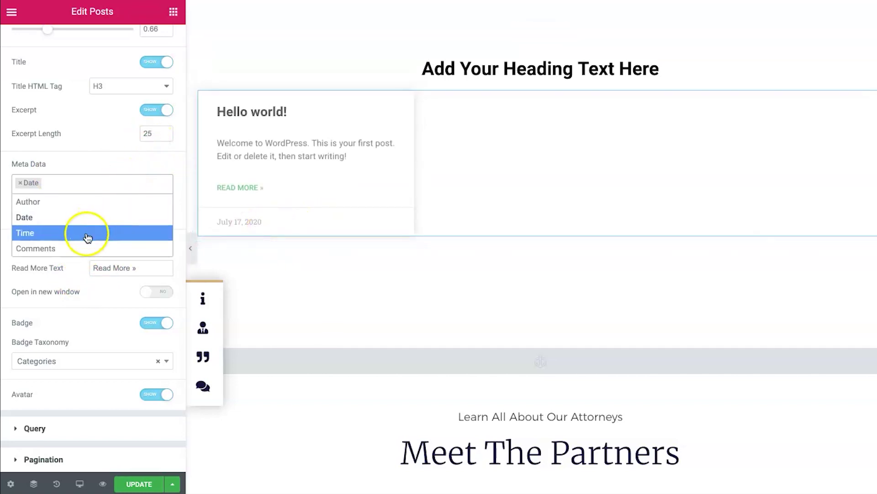
{"action": "left_click", "coordinate": [84, 246]}
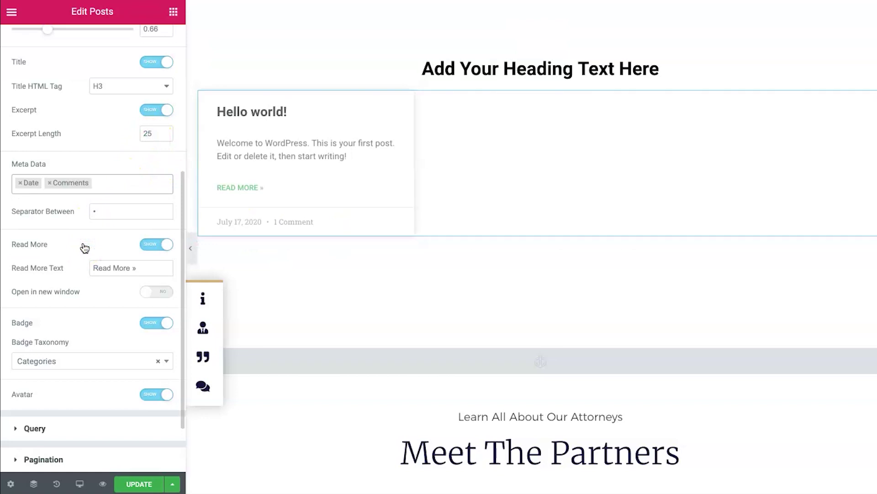
Add Author to the metadata shown on the posts.
{"action": "left_click", "coordinate": [131, 187]}
{"action": "left_click", "coordinate": [102, 205]}
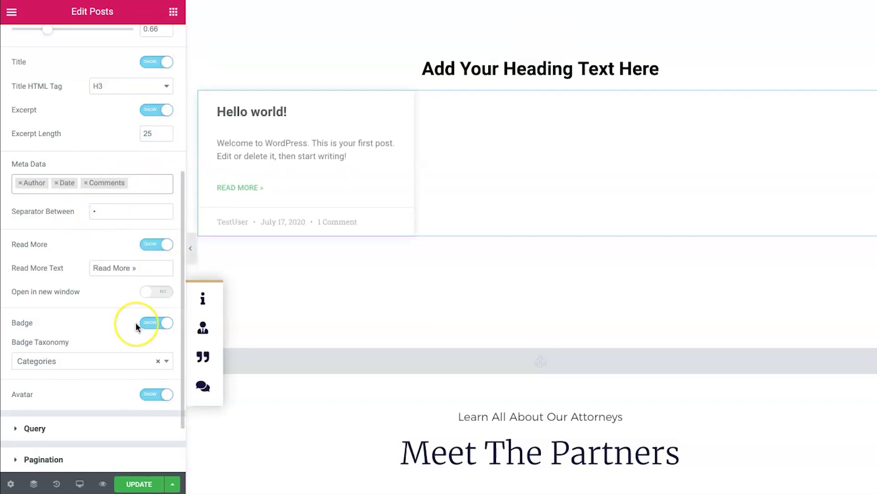
{"action": "scroll", "coordinate": [136, 322], "scroll_direction": "up", "scroll_amount": 5}
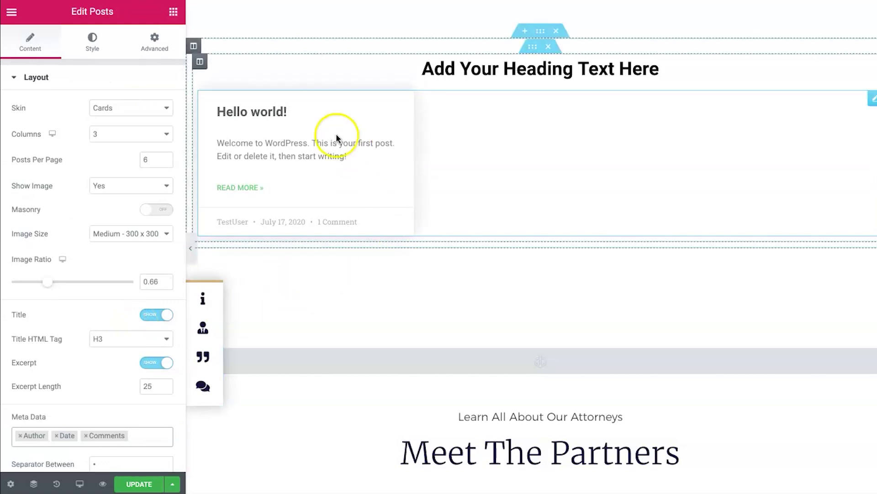
Style the post cards with a border radius of 20 px and a black (#000000) border of width 1.
{"action": "left_click", "coordinate": [98, 40]}
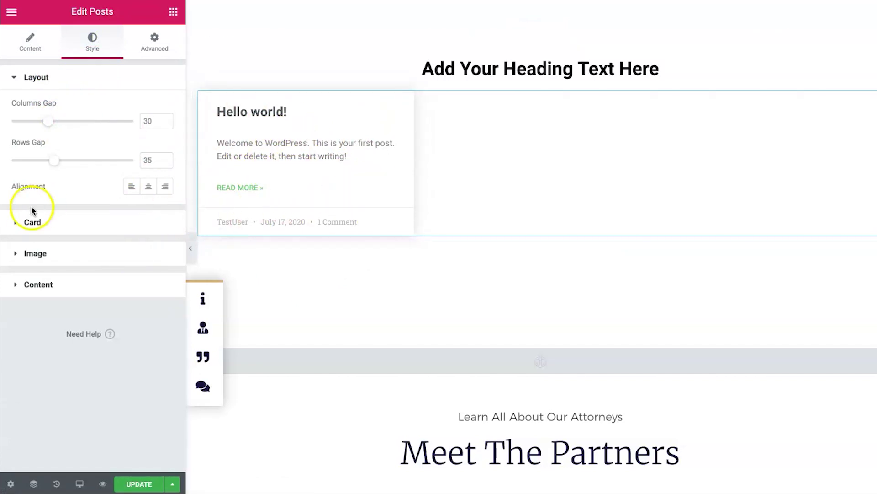
{"action": "left_click", "coordinate": [50, 223]}
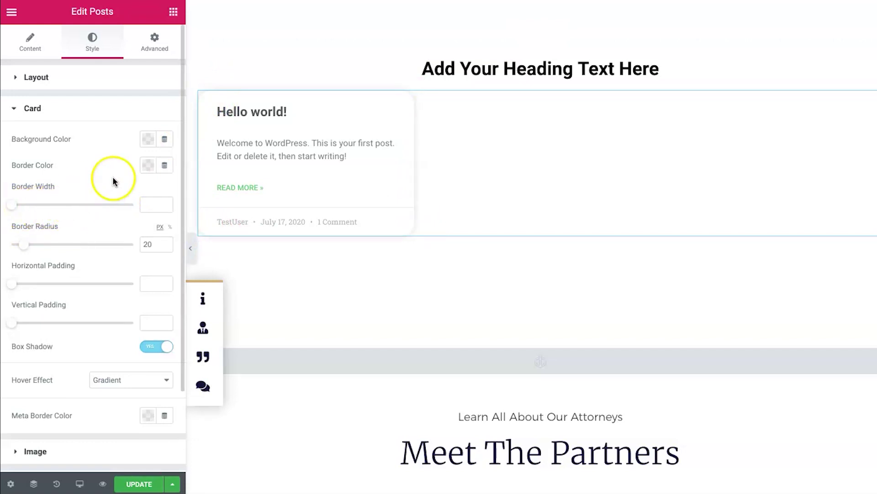
{"action": "left_click", "coordinate": [149, 168]}
{"action": "left_click", "coordinate": [186, 195]}
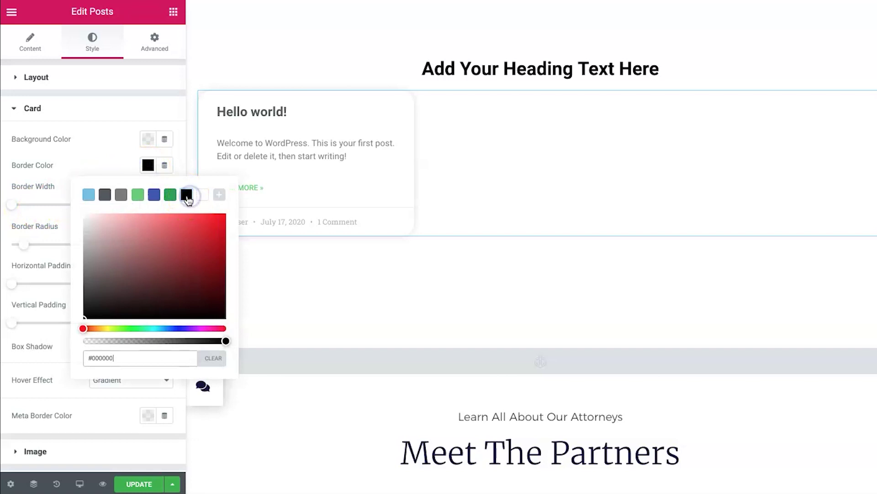
{"action": "left_click", "coordinate": [15, 210]}
{"action": "left_click_drag", "start_coordinate": [17, 204], "coordinate": [25, 207]}
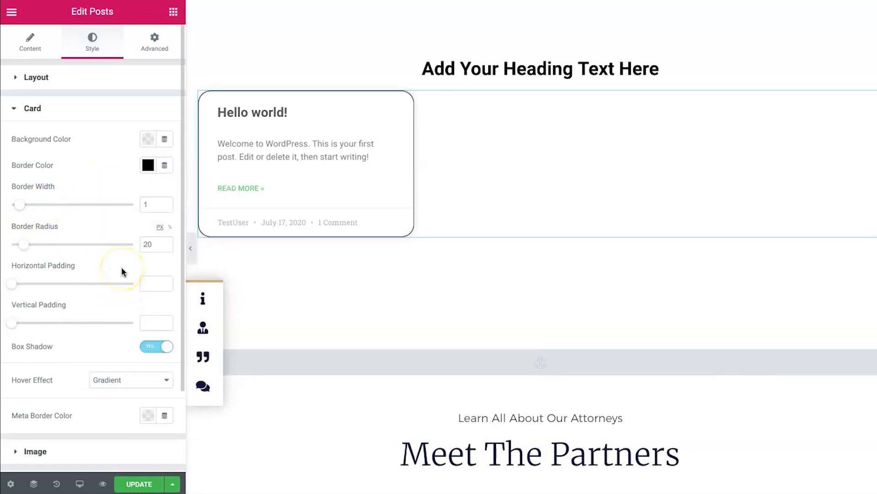
Try the None hover effect on the post cards and switch it back to Gradient.
{"action": "scroll", "coordinate": [123, 271], "scroll_direction": "down", "scroll_amount": 2}
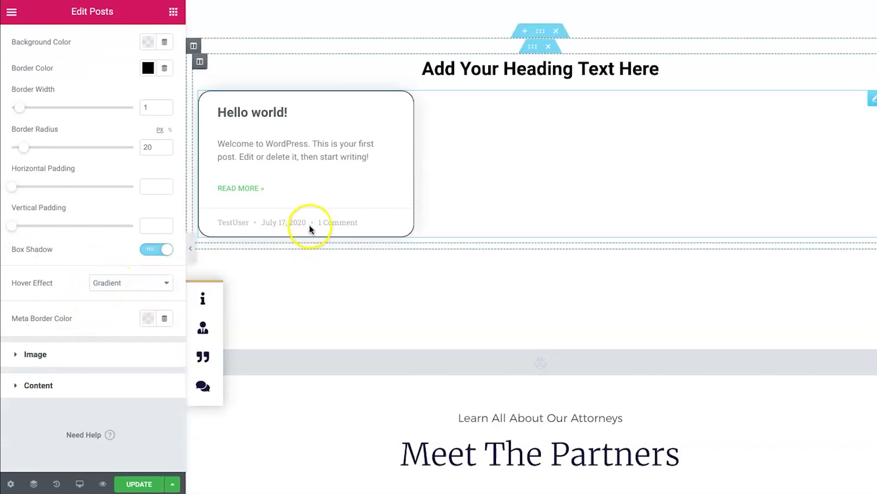
{"action": "left_click", "coordinate": [143, 286]}
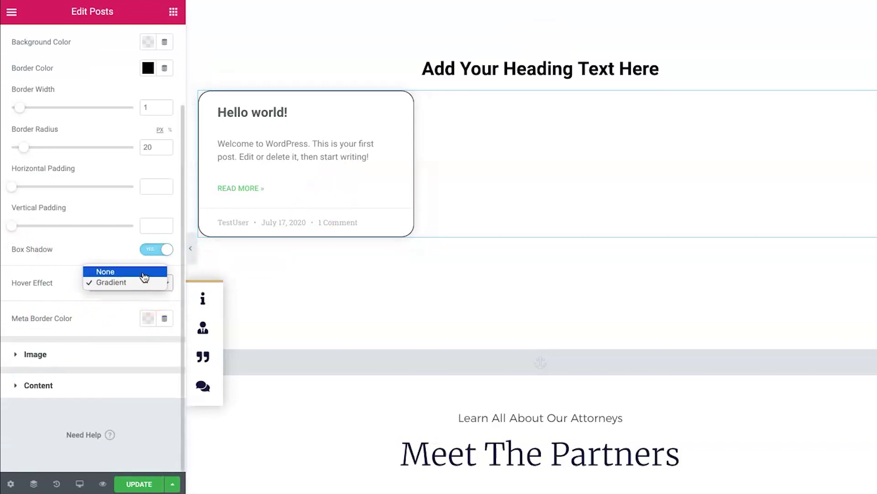
{"action": "left_click", "coordinate": [106, 272]}
{"action": "left_click", "coordinate": [167, 284]}
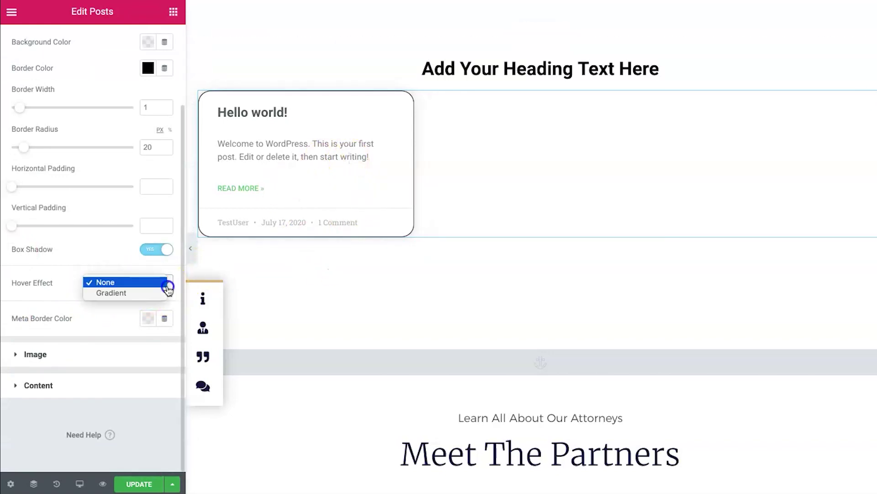
{"action": "left_click", "coordinate": [156, 289]}
Examine the Posts widget's image, badge and avatar style settings.
{"action": "left_click", "coordinate": [64, 353]}
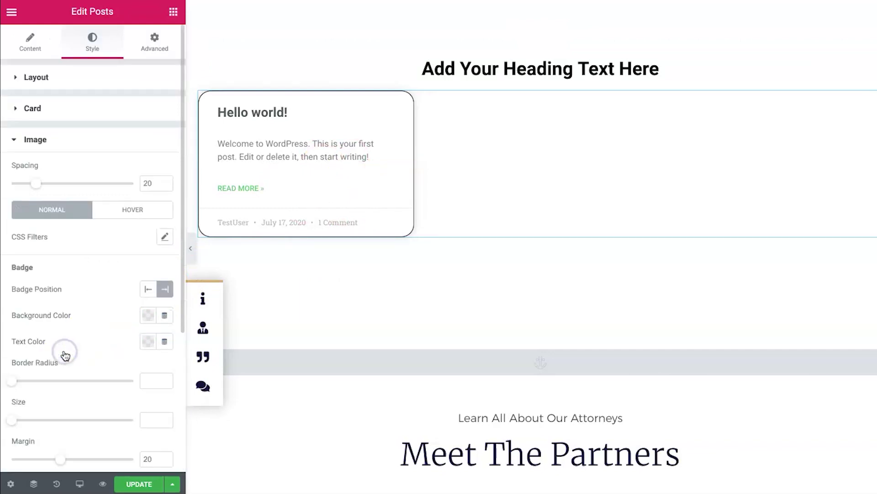
{"action": "scroll", "coordinate": [65, 355], "scroll_direction": "down", "scroll_amount": 3}
{"action": "scroll", "coordinate": [51, 317], "scroll_direction": "down", "scroll_amount": 2}
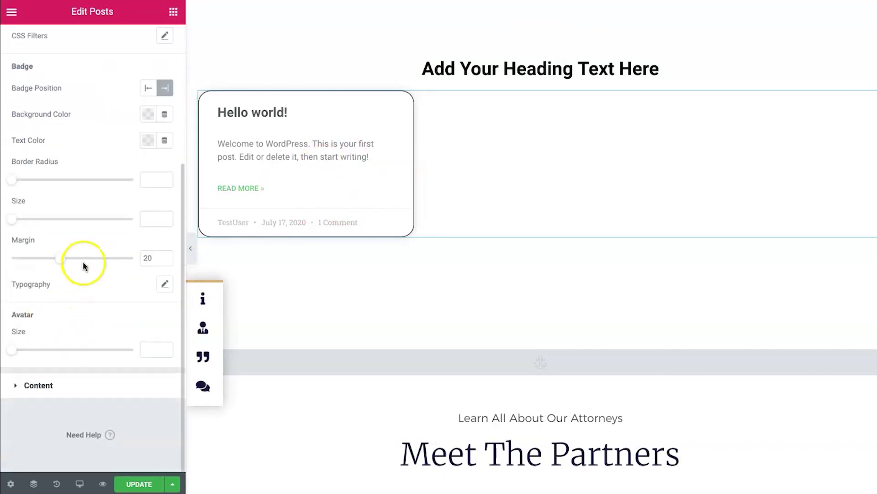
Examine the Posts widget's content style settings, advanced settings and layout options.
{"action": "left_click", "coordinate": [62, 393]}
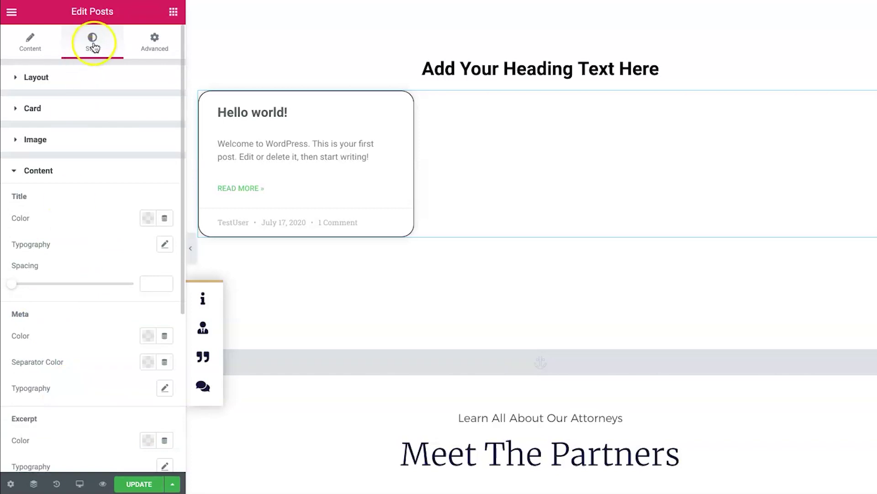
{"action": "left_click", "coordinate": [145, 41]}
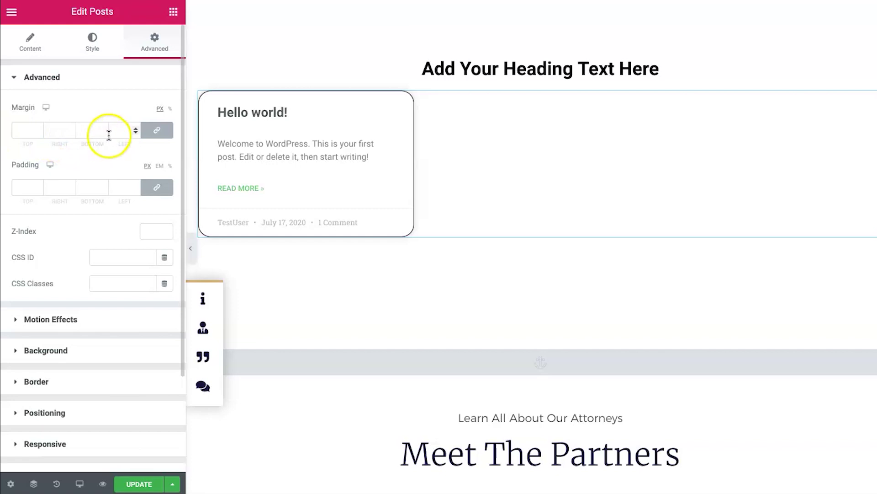
{"action": "left_click", "coordinate": [47, 54]}
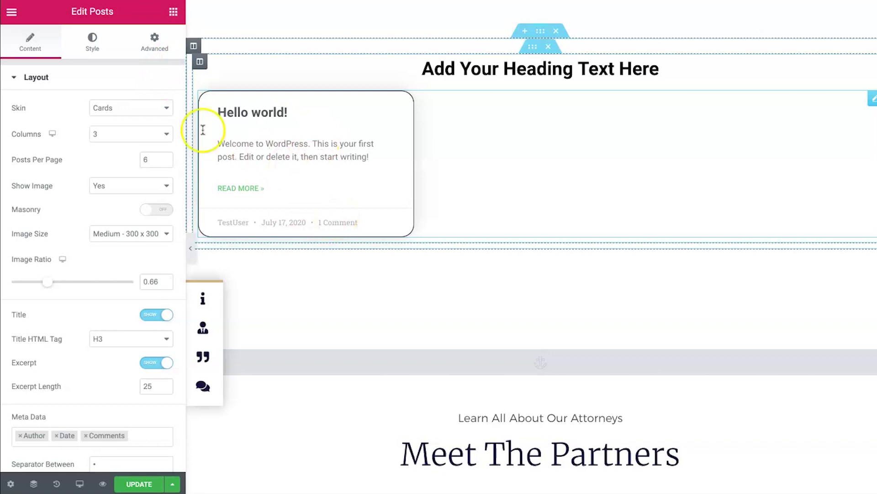
Add a two-column inner section to the heading and posts section and place it below the Posts widget.
{"action": "left_click", "coordinate": [173, 15]}
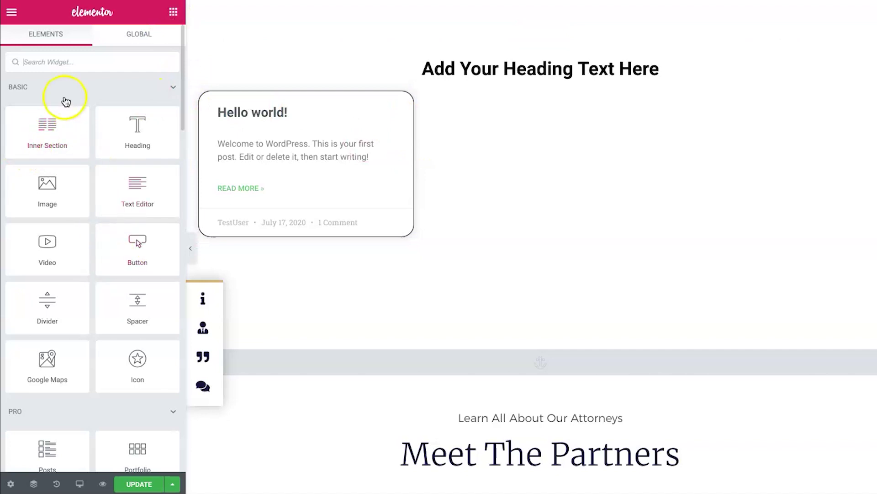
{"action": "left_click_drag", "start_coordinate": [76, 122], "coordinate": [479, 55]}
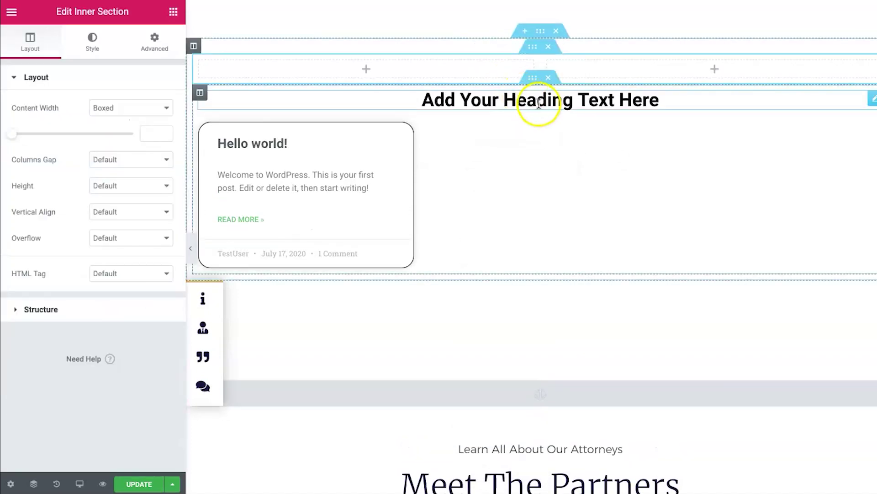
{"action": "left_click_drag", "start_coordinate": [531, 84], "coordinate": [531, 49]}
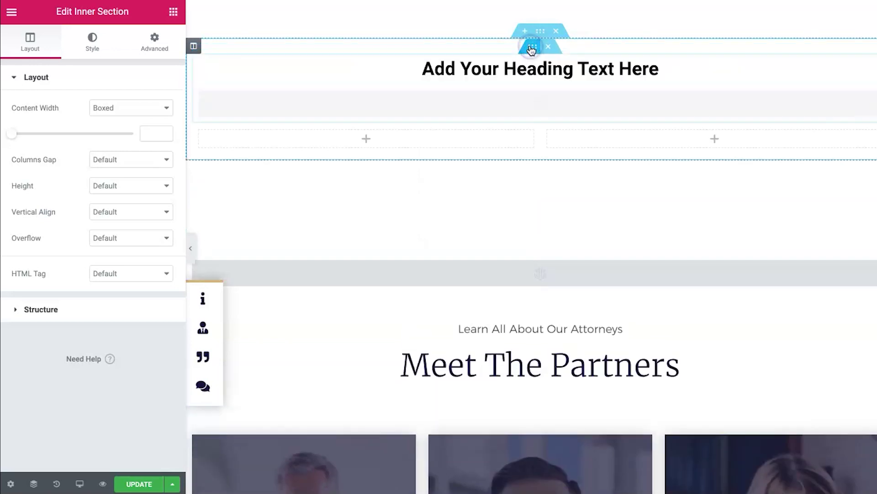
{"action": "left_click", "coordinate": [378, 123]}
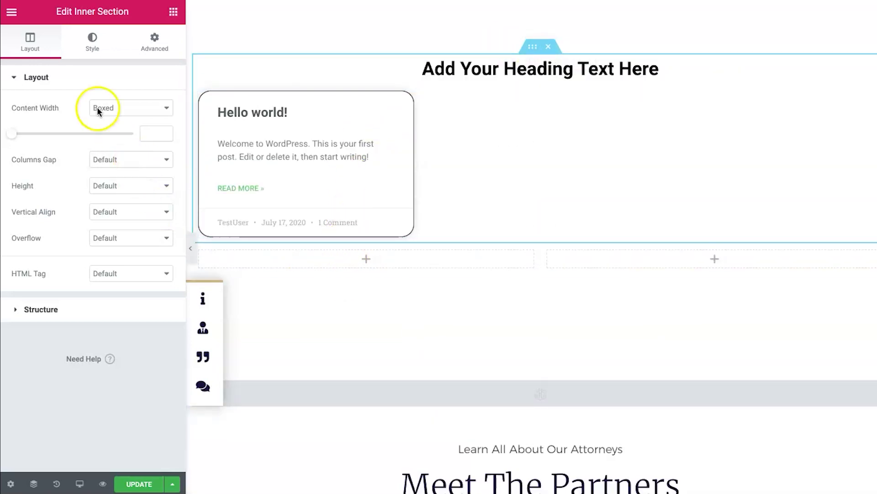
Add a Form widget to the inner section's first column and move that column to the right of the empty one.
{"action": "left_click", "coordinate": [175, 22]}
{"action": "left_click_drag", "start_coordinate": [139, 211], "coordinate": [139, 211]}
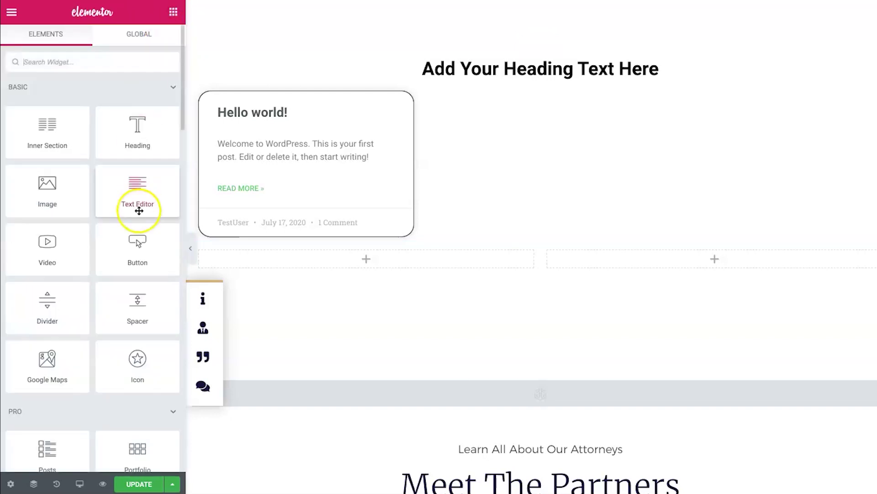
{"action": "scroll", "coordinate": [117, 343], "scroll_direction": "down", "scroll_amount": 4}
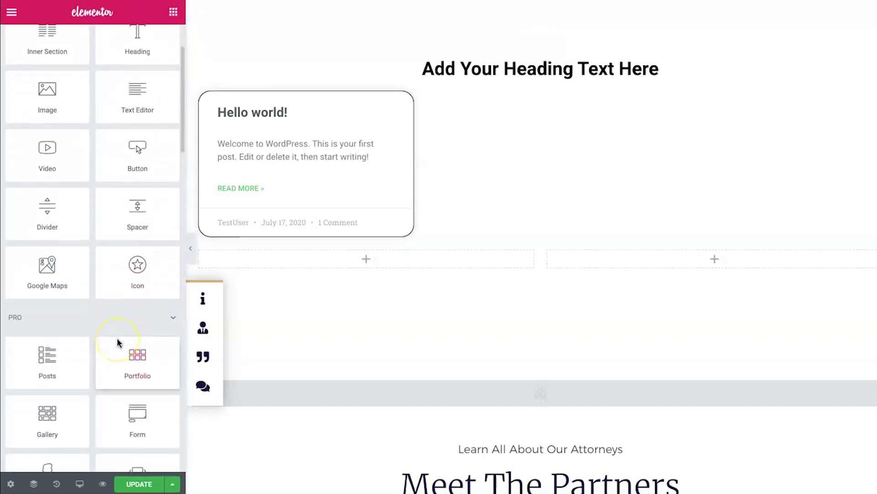
{"action": "left_click_drag", "start_coordinate": [159, 332], "coordinate": [391, 262]}
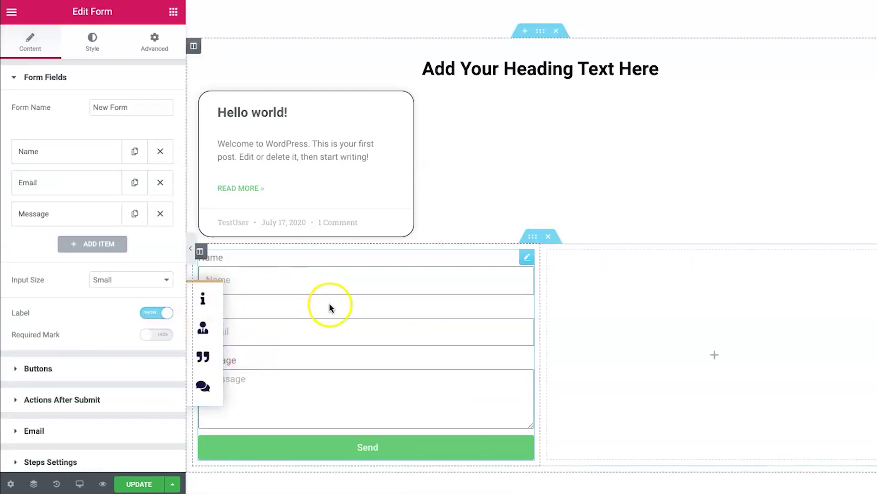
{"action": "scroll", "coordinate": [326, 305], "scroll_direction": "down", "scroll_amount": 5}
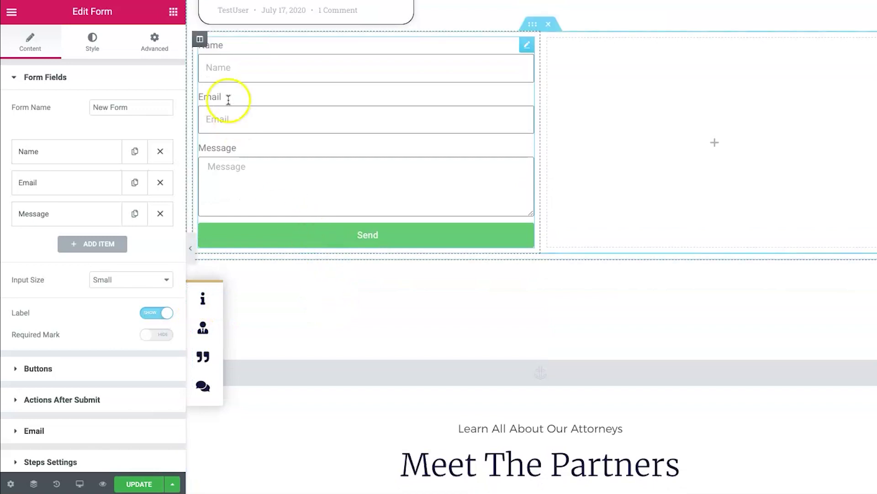
{"action": "left_click_drag", "start_coordinate": [200, 39], "coordinate": [627, 78]}
{"action": "scroll", "coordinate": [663, 160], "scroll_direction": "up", "scroll_amount": 2}
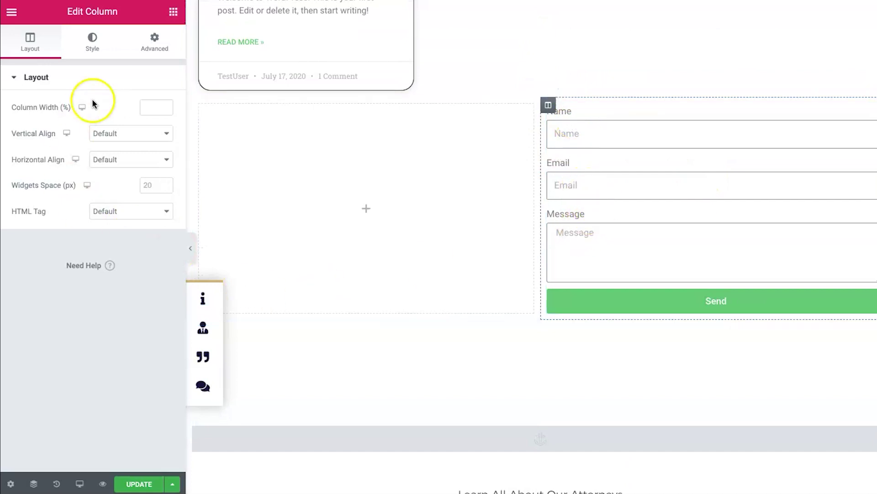
Remove the Message field from the form and hide the field labels.
{"action": "right_click", "coordinate": [871, 108]}
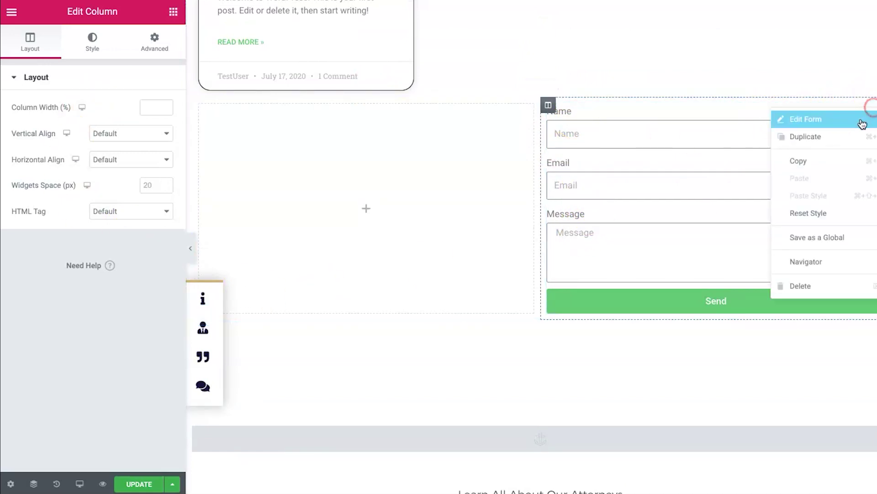
{"action": "left_click", "coordinate": [860, 122]}
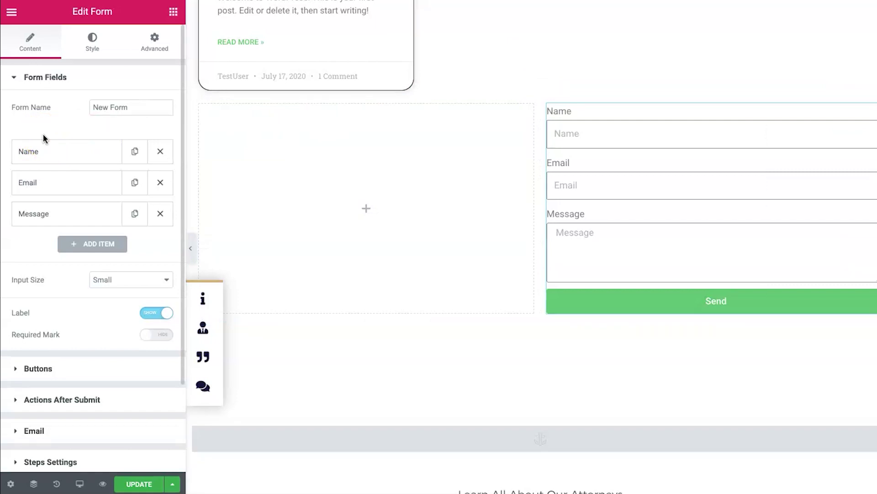
{"action": "left_click", "coordinate": [161, 214]}
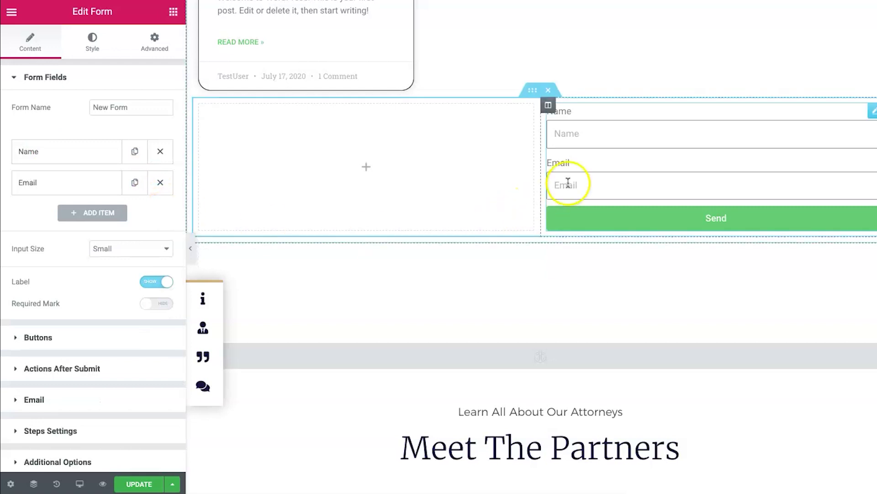
{"action": "left_click", "coordinate": [161, 281]}
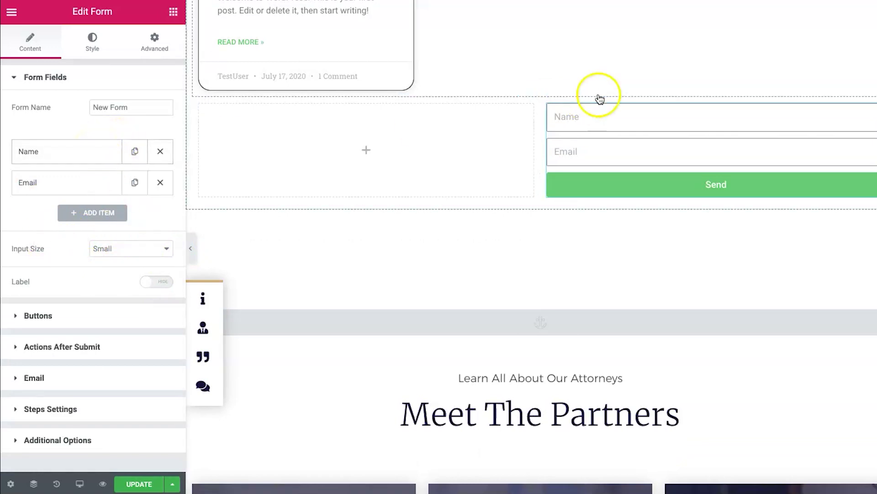
Set the form placeholders to "Enter Your Name" for the Name field and "Enter Your Email Address" for the Email field.
{"action": "left_click", "coordinate": [88, 153]}
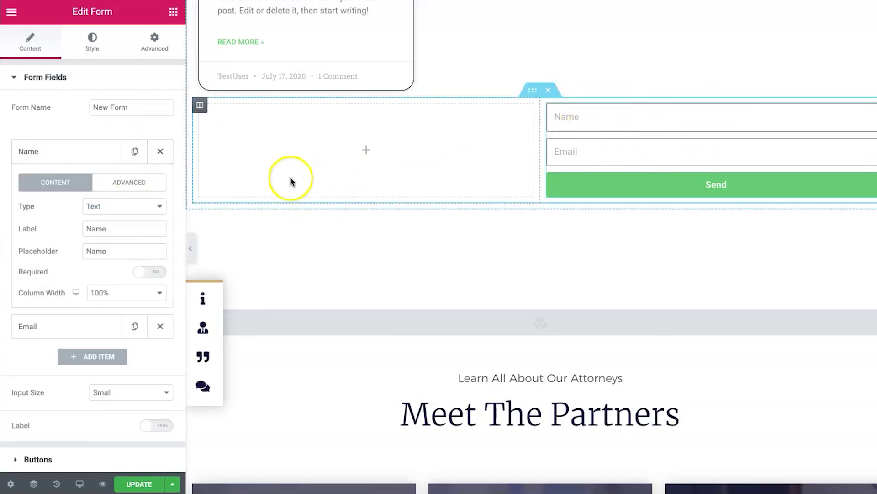
{"action": "left_click", "coordinate": [60, 153]}
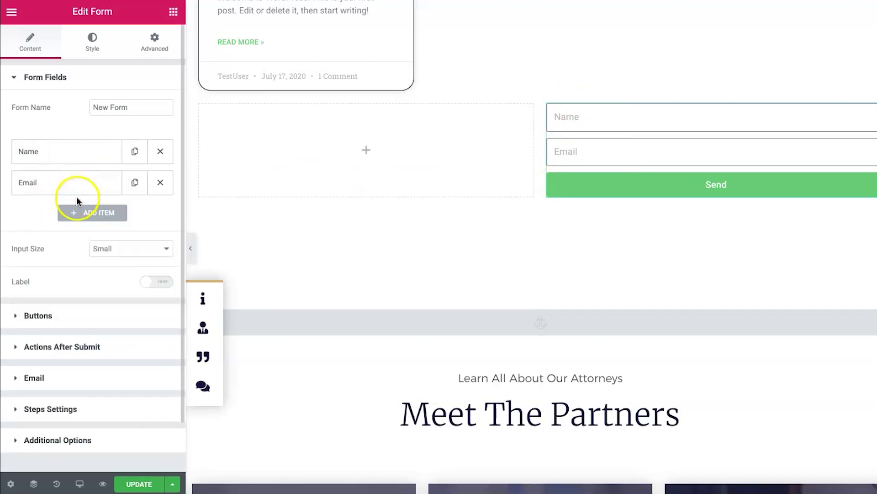
{"action": "left_click", "coordinate": [65, 151]}
{"action": "double_click", "coordinate": [108, 251]}
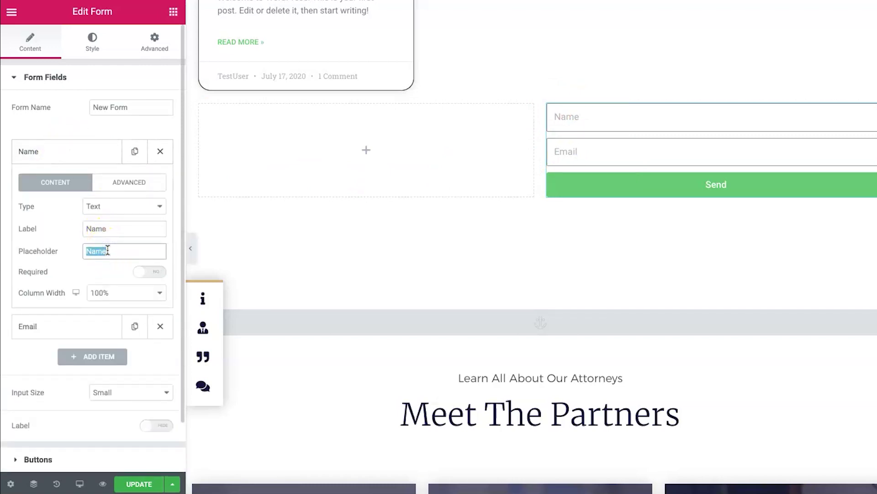
{"action": "left_click", "coordinate": [55, 158]}
{"action": "left_click", "coordinate": [61, 183]}
{"action": "left_click", "coordinate": [102, 284]}
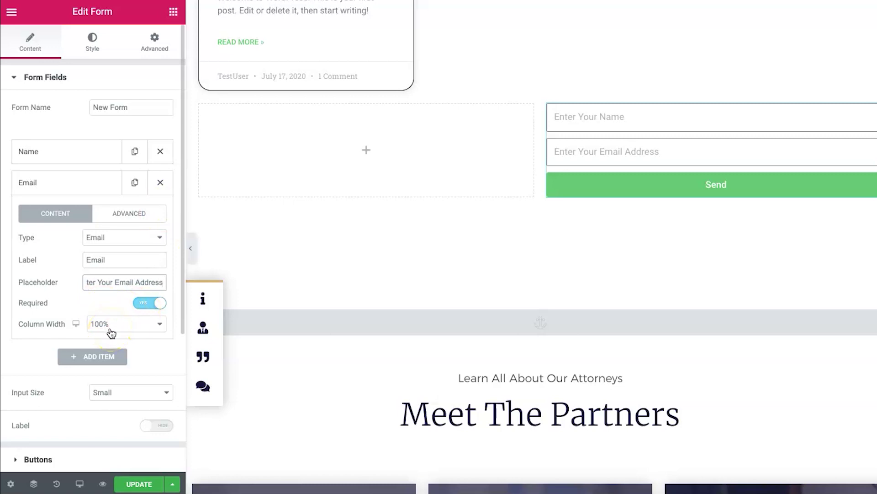
Make the form's Name field required.
{"action": "left_click", "coordinate": [82, 185]}
{"action": "left_click", "coordinate": [92, 156]}
{"action": "left_click", "coordinate": [149, 275]}
{"action": "left_click", "coordinate": [86, 158]}
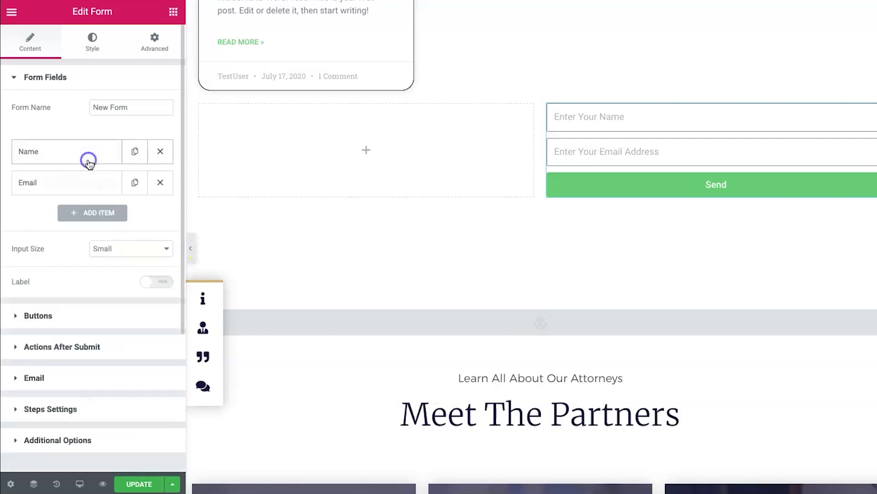
Add a third form field, look through its available field types, and remove the field again.
{"action": "left_click", "coordinate": [106, 214]}
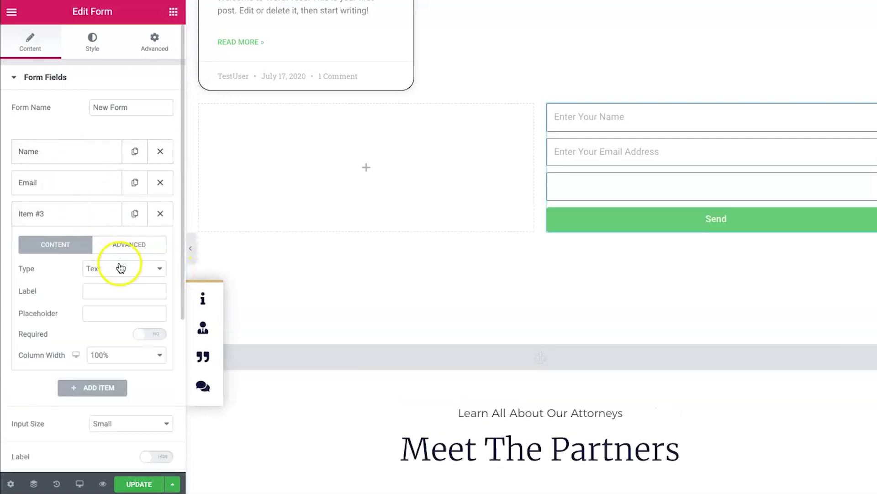
{"action": "left_click", "coordinate": [118, 268]}
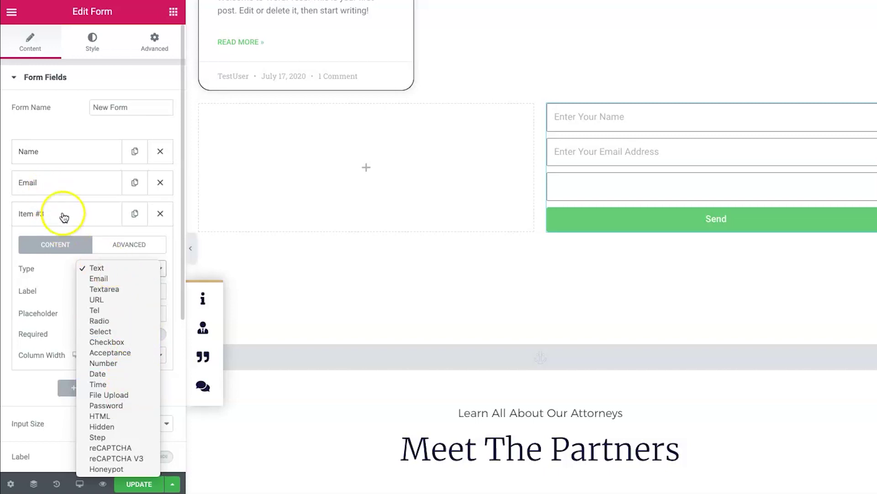
{"action": "left_click", "coordinate": [67, 326]}
{"action": "left_click", "coordinate": [102, 289]}
{"action": "left_click", "coordinate": [118, 310]}
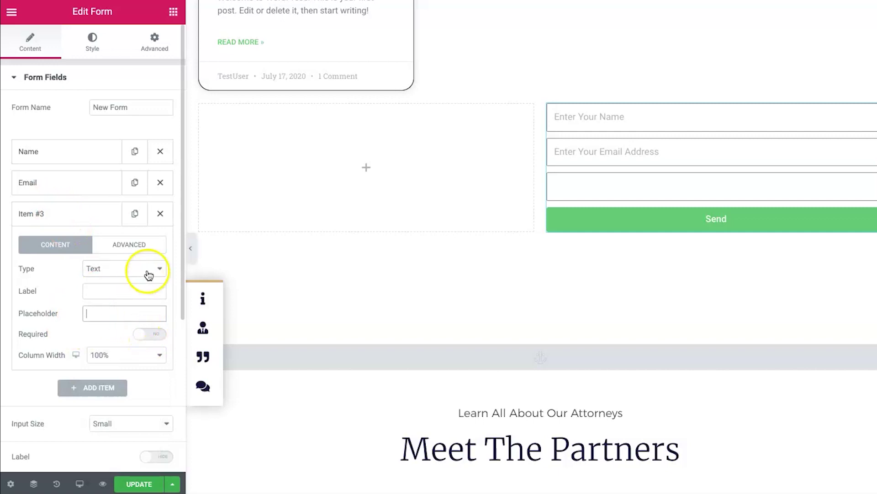
{"action": "left_click", "coordinate": [160, 214]}
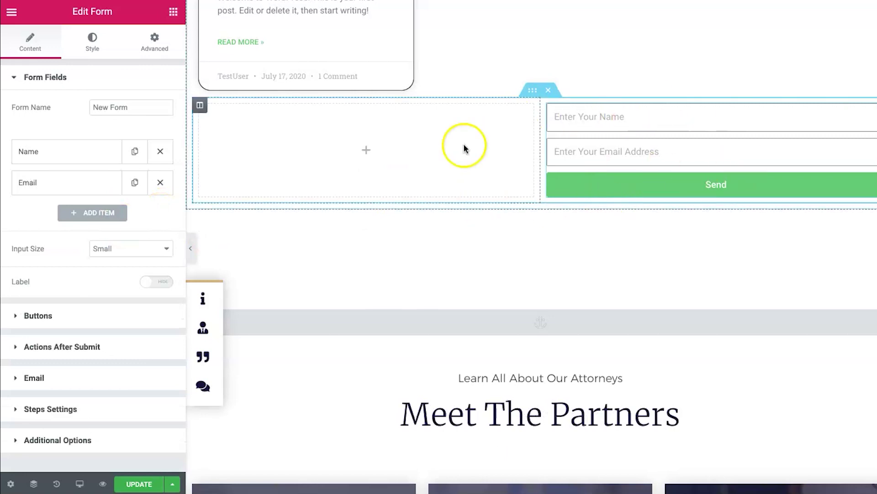
Test submitting the empty form and change the submit button's text to "Get Instant Access".
{"action": "left_click", "coordinate": [646, 182]}
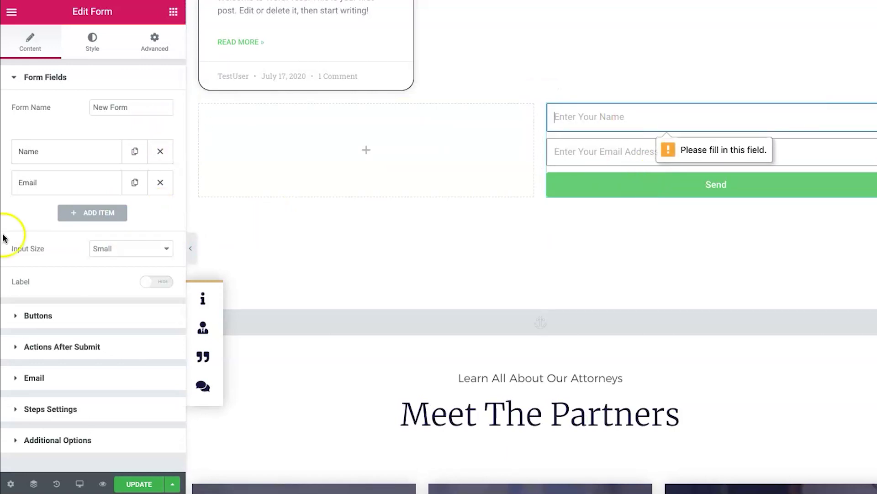
{"action": "left_click", "coordinate": [64, 78]}
{"action": "left_click", "coordinate": [75, 107]}
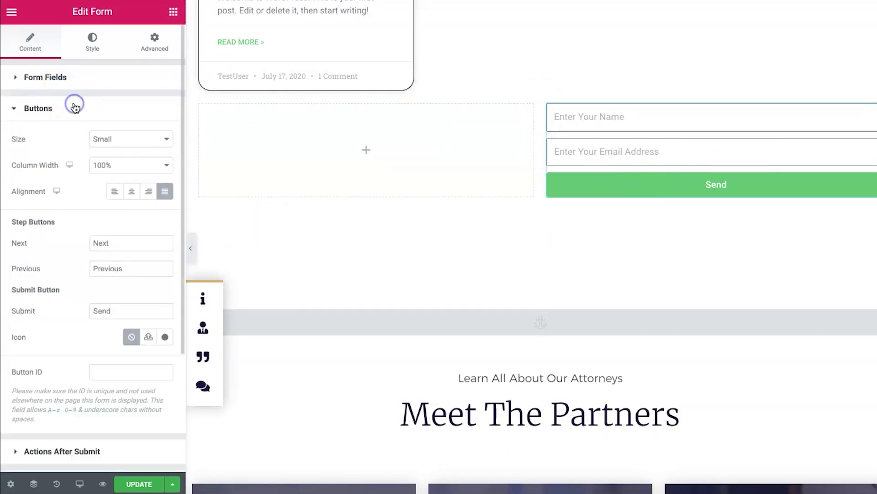
{"action": "left_click", "coordinate": [117, 313]}
{"action": "left_click", "coordinate": [117, 313]}
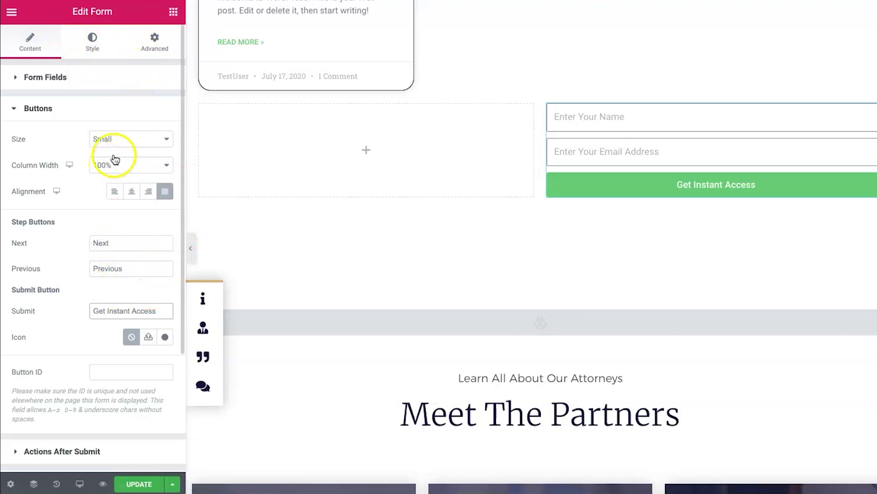
Try the Large size on the form's submit button and settle on Medium.
{"action": "left_click", "coordinate": [126, 139]}
{"action": "left_click", "coordinate": [128, 149]}
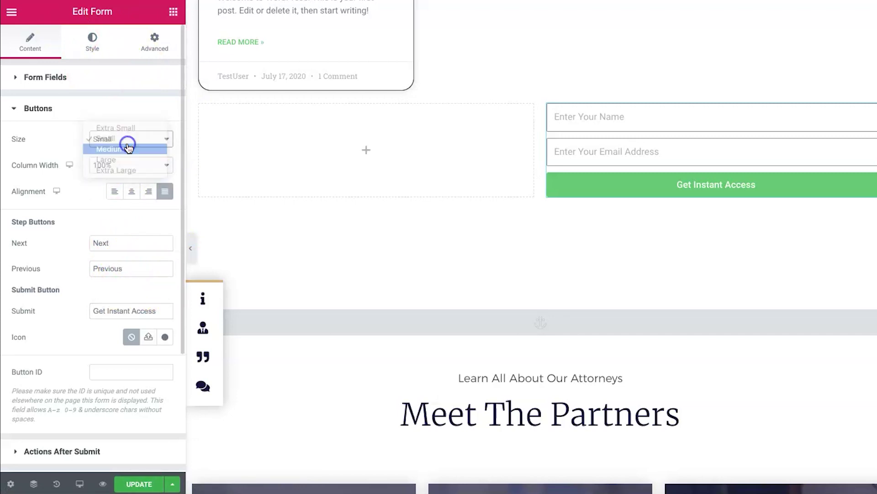
{"action": "left_click", "coordinate": [130, 139]}
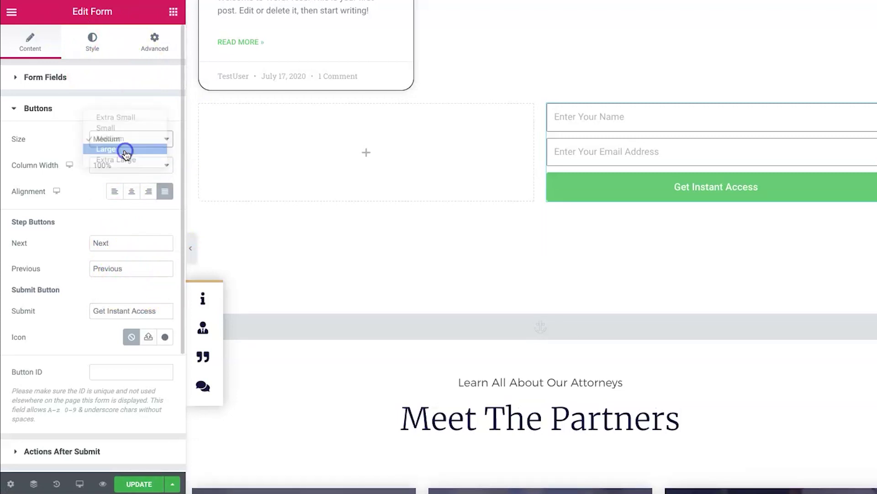
{"action": "left_click", "coordinate": [124, 150]}
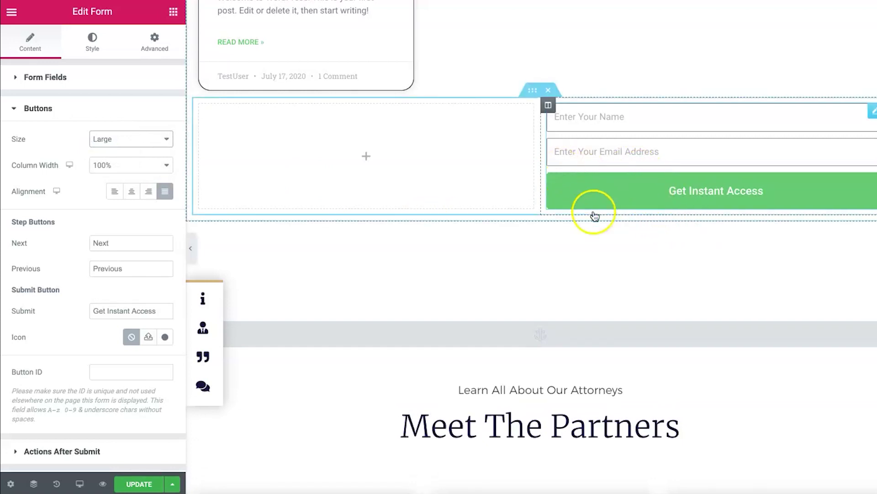
{"action": "left_click", "coordinate": [116, 143]}
{"action": "left_click", "coordinate": [129, 129]}
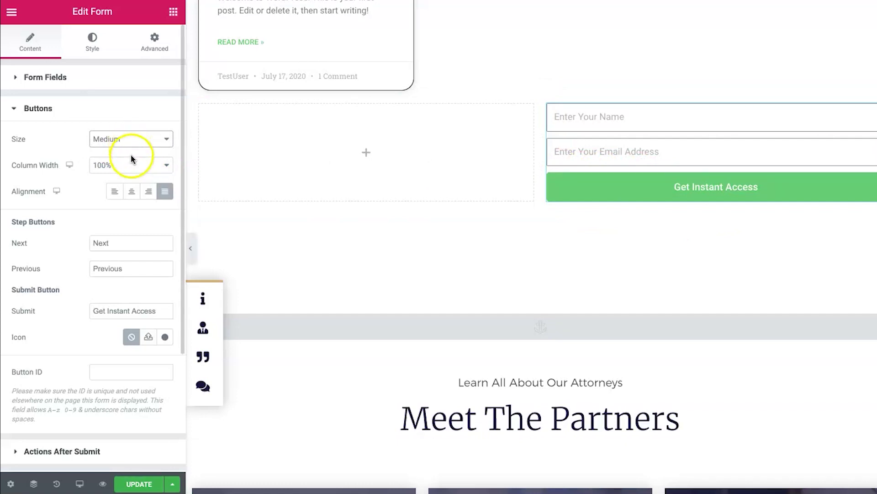
Try center, left and right alignment for the form's submit button and return it to Justified.
{"action": "left_click", "coordinate": [133, 192]}
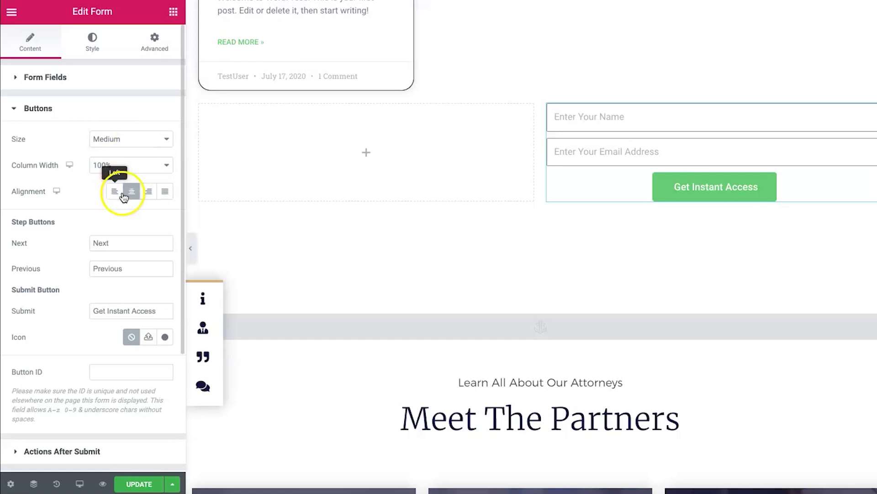
{"action": "left_click", "coordinate": [117, 193]}
{"action": "left_click", "coordinate": [132, 192]}
{"action": "left_click", "coordinate": [147, 193]}
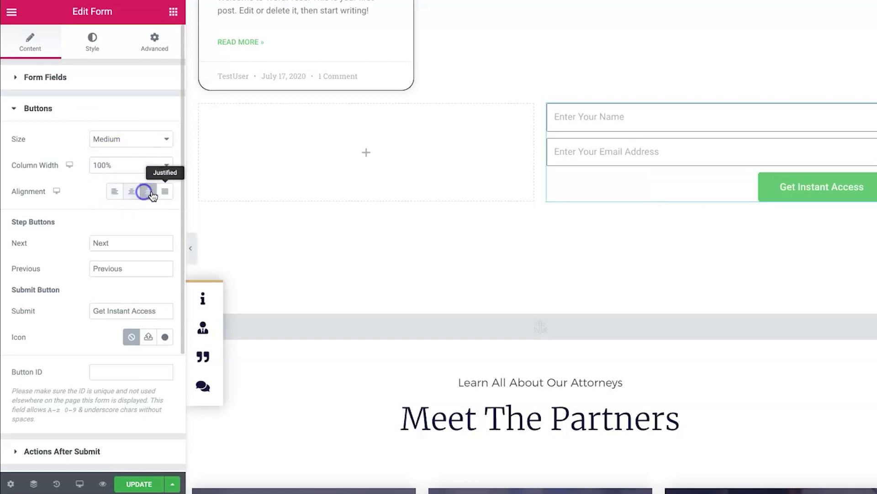
{"action": "left_click", "coordinate": [164, 194]}
{"action": "left_click", "coordinate": [165, 194]}
{"action": "left_click", "coordinate": [164, 194]}
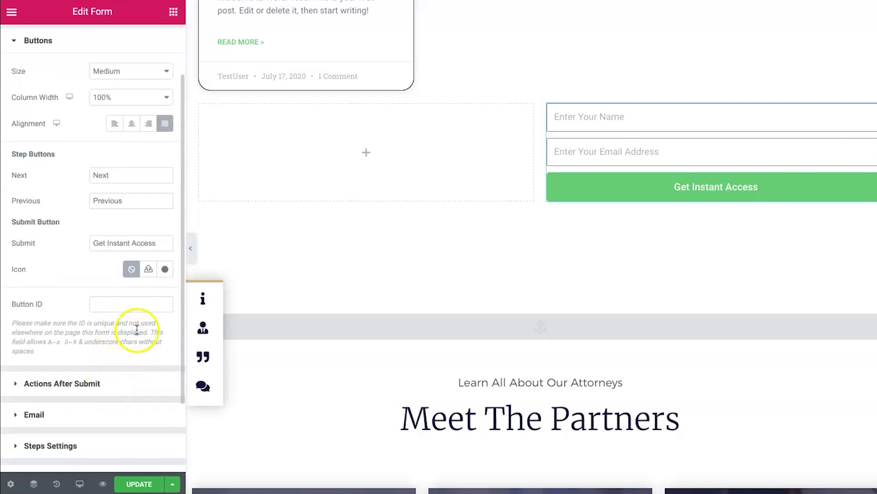
Open the form's actions after submit, remove the Email action and add it back.
{"action": "scroll", "coordinate": [108, 361], "scroll_direction": "up", "scroll_amount": 2}
{"action": "left_click", "coordinate": [73, 112]}
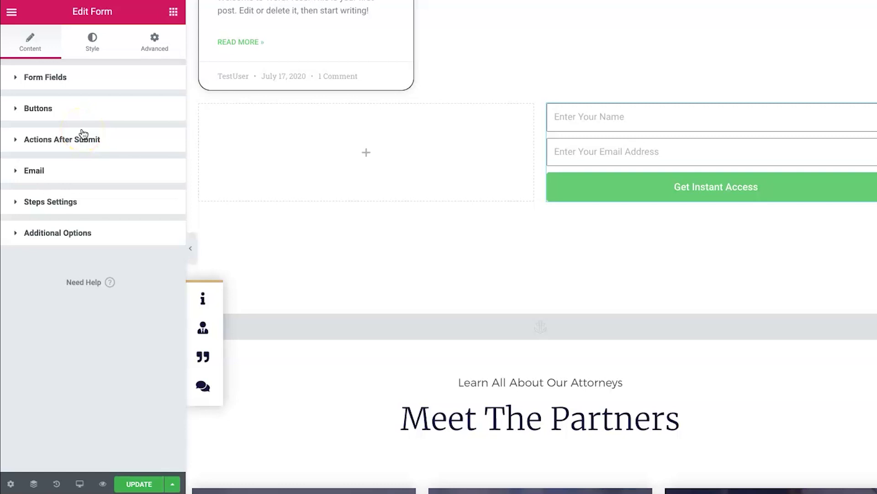
{"action": "left_click", "coordinate": [98, 140]}
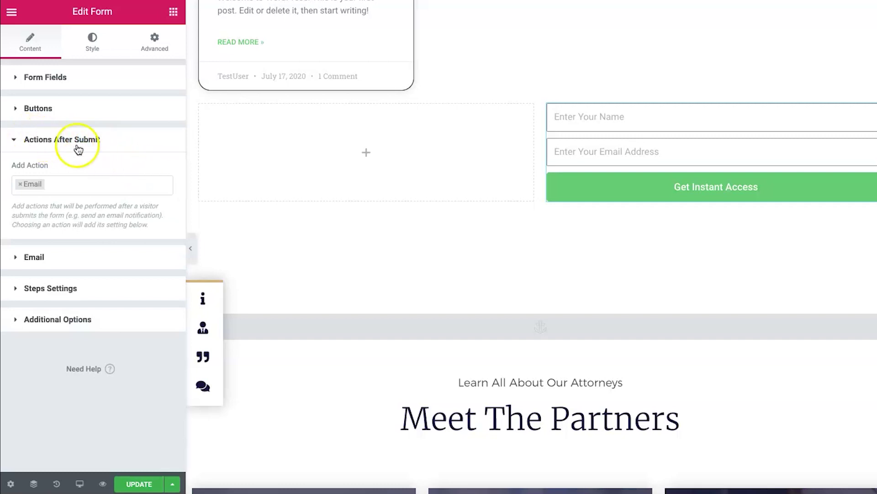
{"action": "left_click", "coordinate": [69, 191]}
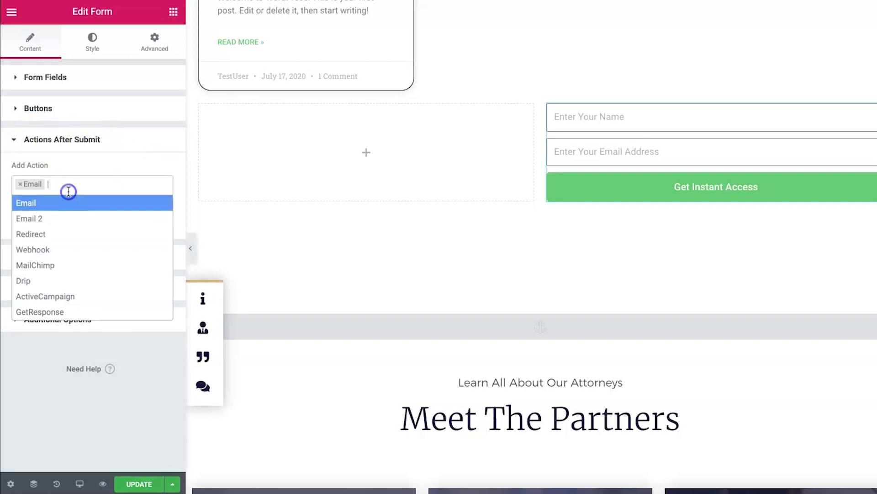
{"action": "left_click", "coordinate": [64, 205]}
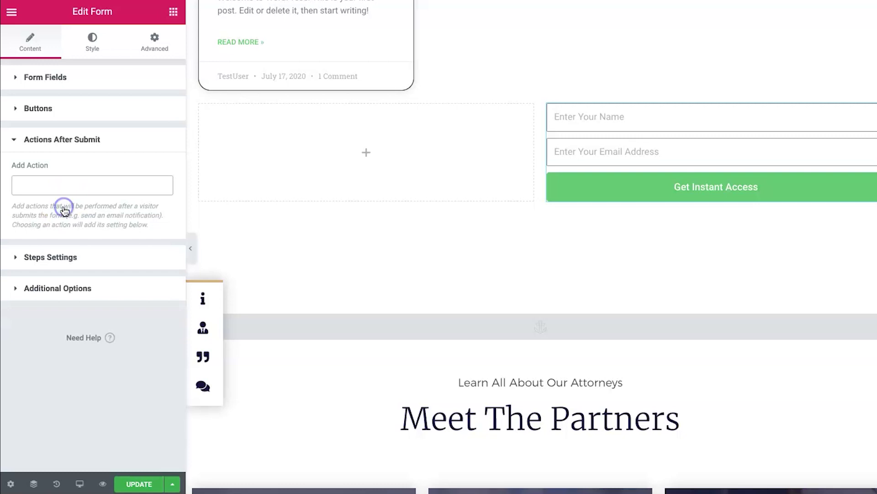
{"action": "left_click", "coordinate": [53, 181]}
{"action": "left_click", "coordinate": [40, 198]}
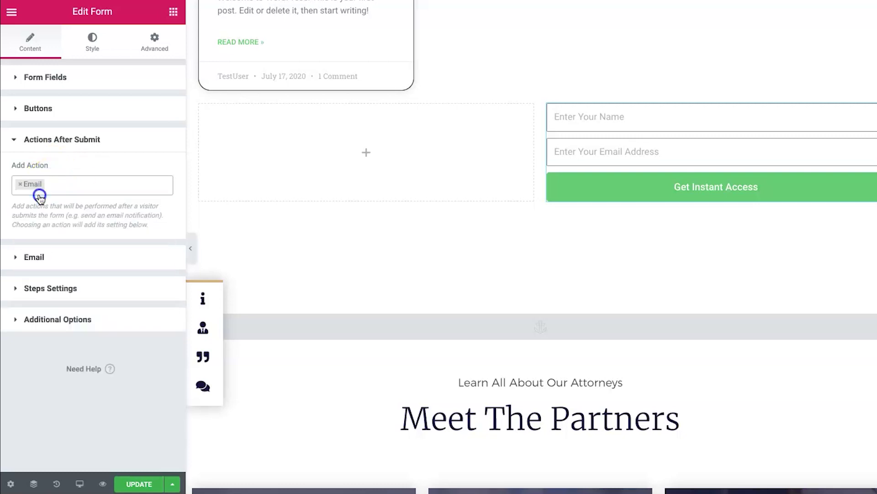
Replace the Email action after submit with GetResponse.
{"action": "left_click", "coordinate": [71, 185]}
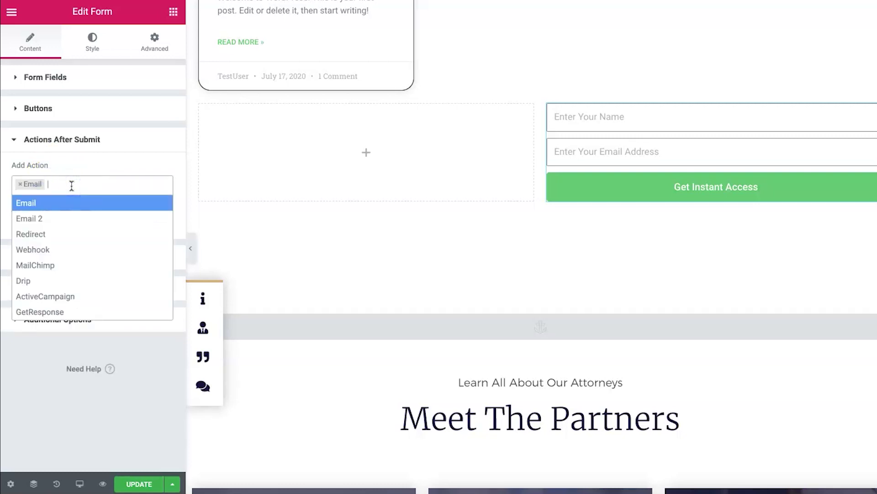
{"action": "left_click", "coordinate": [72, 186]}
{"action": "left_click", "coordinate": [72, 186]}
{"action": "key", "text": "BackSpace"}
{"action": "left_click", "coordinate": [72, 185]}
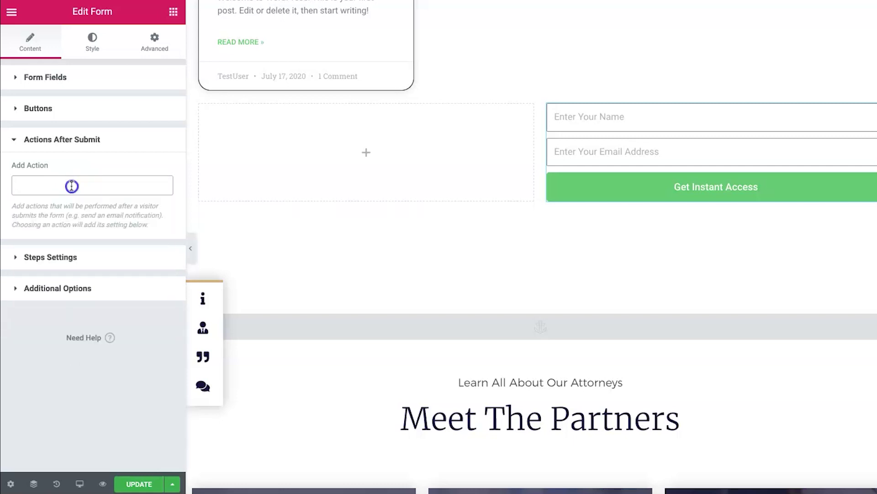
{"action": "left_click", "coordinate": [72, 185]}
{"action": "scroll", "coordinate": [75, 274], "scroll_direction": "down", "scroll_amount": 2}
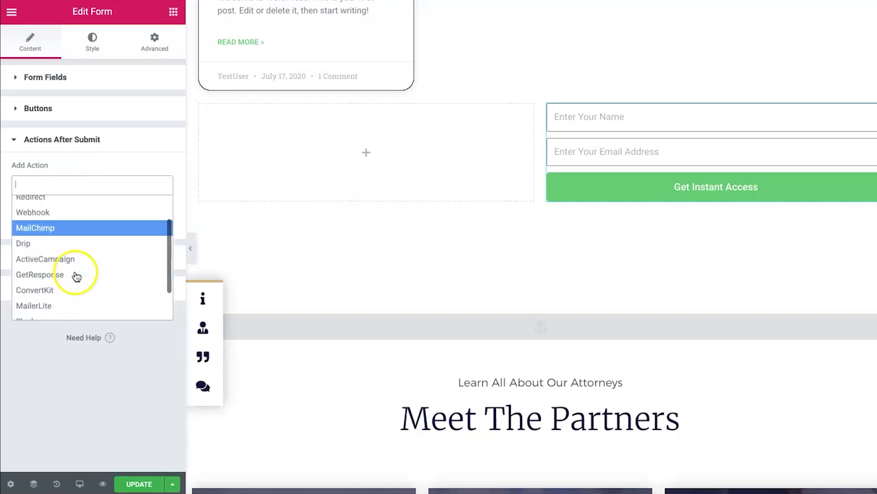
{"action": "scroll", "coordinate": [73, 280], "scroll_direction": "down", "scroll_amount": 1}
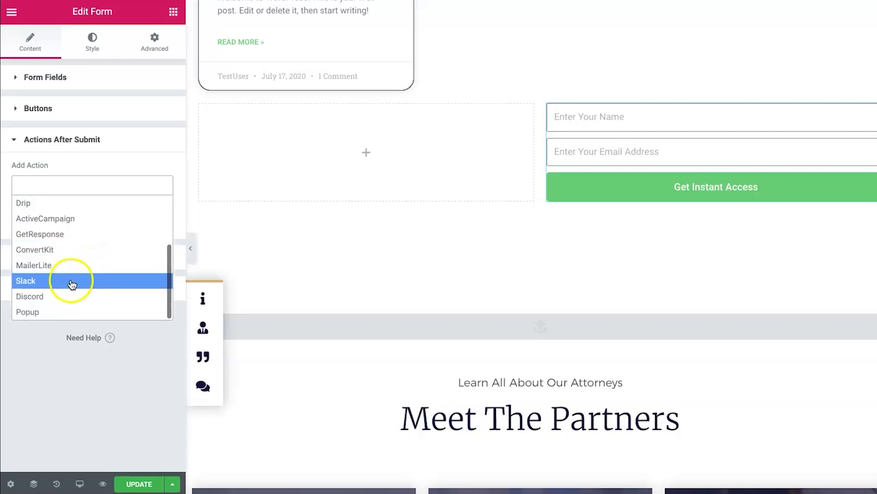
{"action": "left_click", "coordinate": [87, 233]}
{"action": "left_click", "coordinate": [101, 215]}
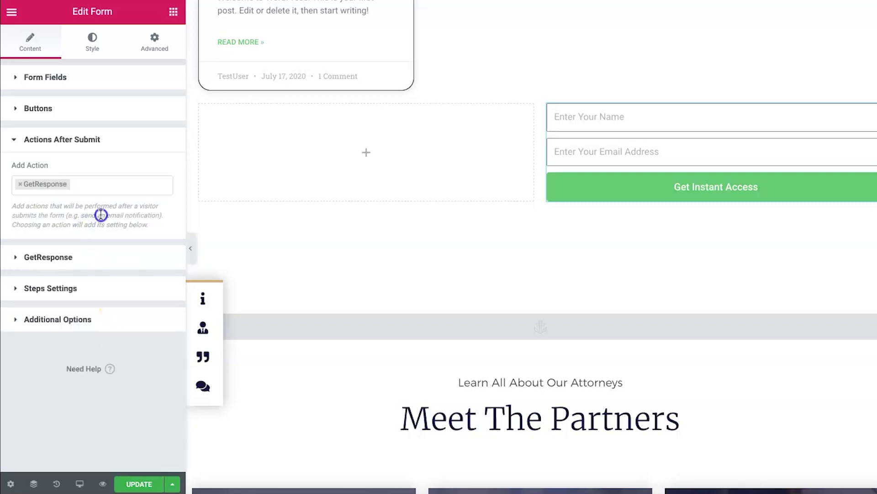
Review the form's GetResponse settings and the other actions available after submit.
{"action": "left_click", "coordinate": [70, 259]}
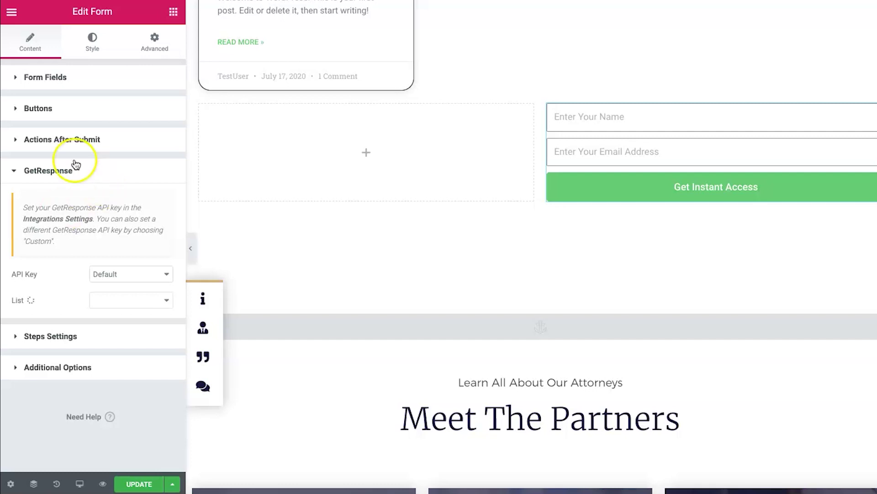
{"action": "left_click", "coordinate": [53, 169]}
{"action": "left_click", "coordinate": [90, 139]}
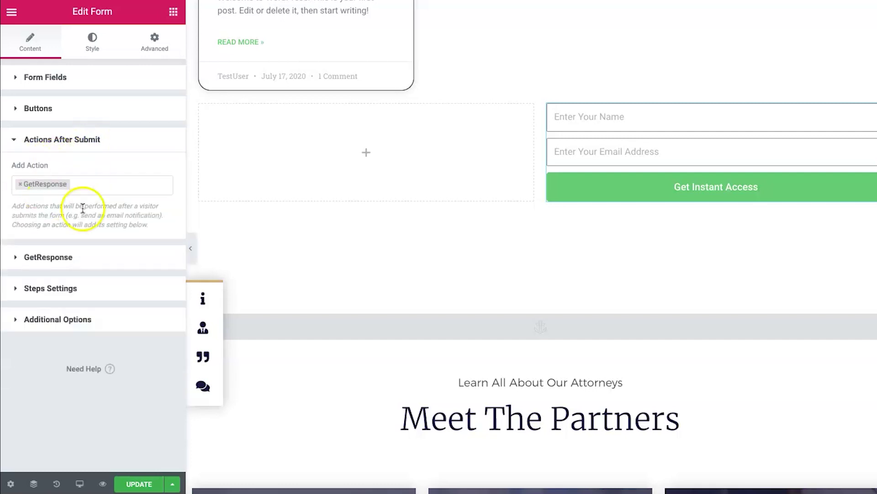
{"action": "left_click", "coordinate": [75, 184]}
{"action": "scroll", "coordinate": [68, 292], "scroll_direction": "down", "scroll_amount": 2}
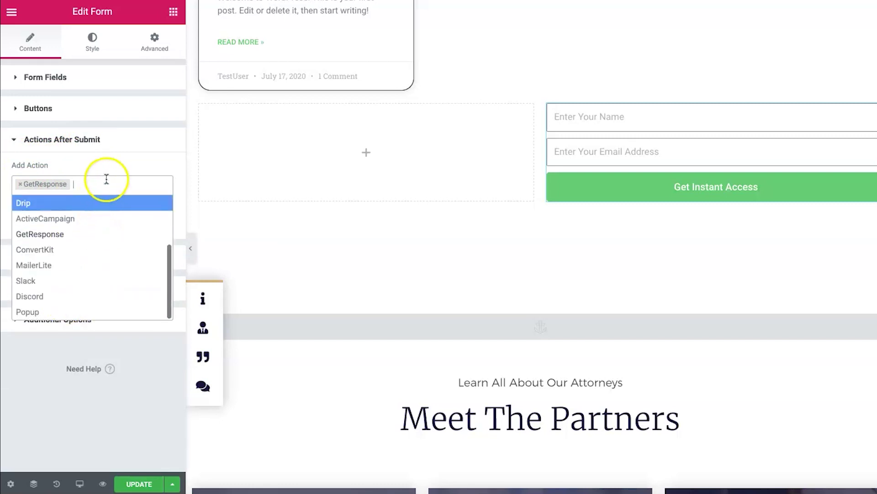
{"action": "left_click", "coordinate": [116, 146]}
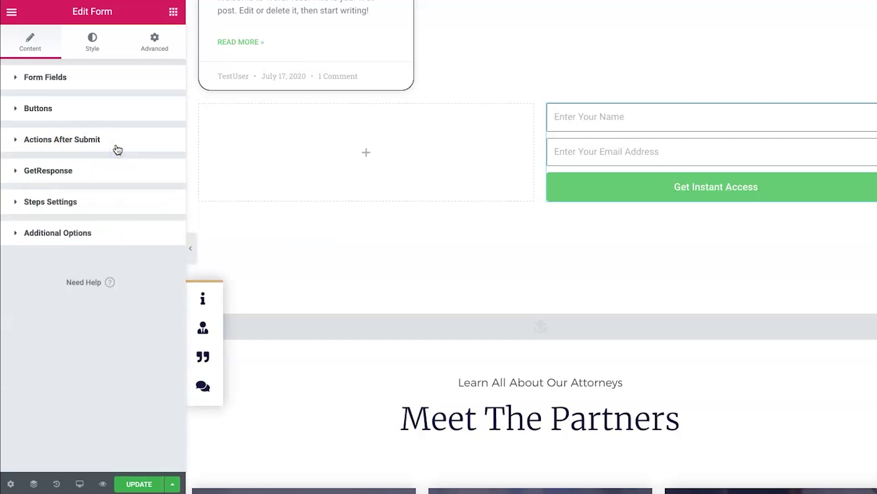
Look at the form's Steps Settings and Additional Options.
{"action": "left_click", "coordinate": [76, 207]}
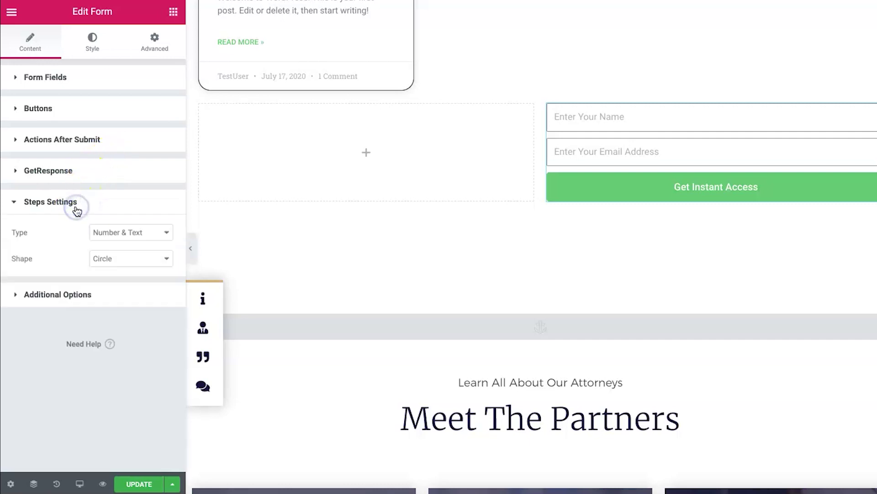
{"action": "left_click", "coordinate": [79, 208]}
{"action": "left_click", "coordinate": [81, 233]}
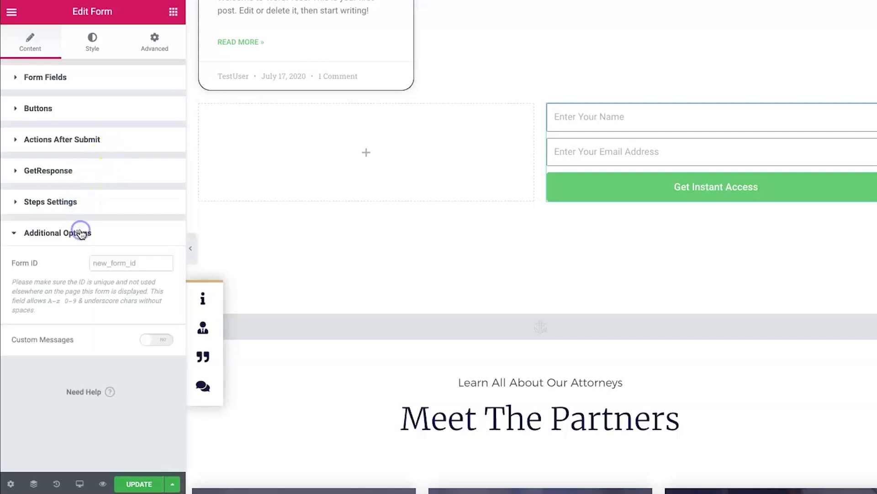
{"action": "left_click", "coordinate": [81, 232]}
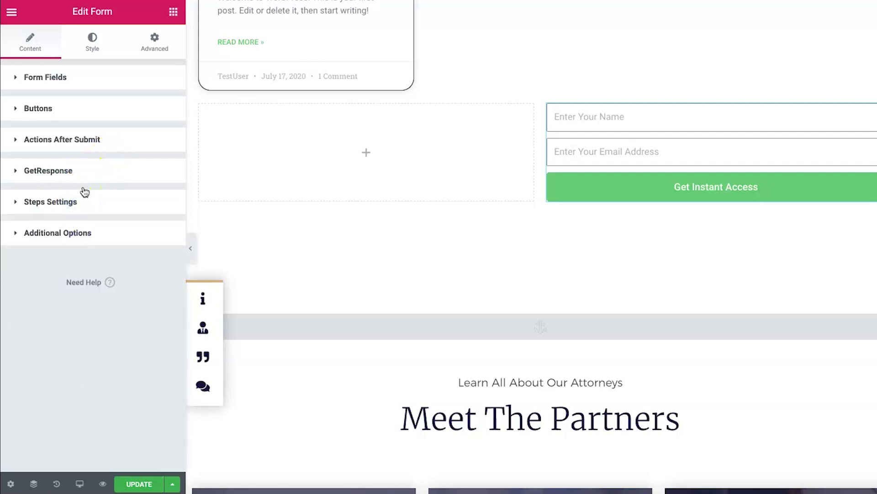
Set the form's columns gap to 8, keeping the rows gap at 10 and the label spacing at 0.
{"action": "left_click", "coordinate": [93, 48]}
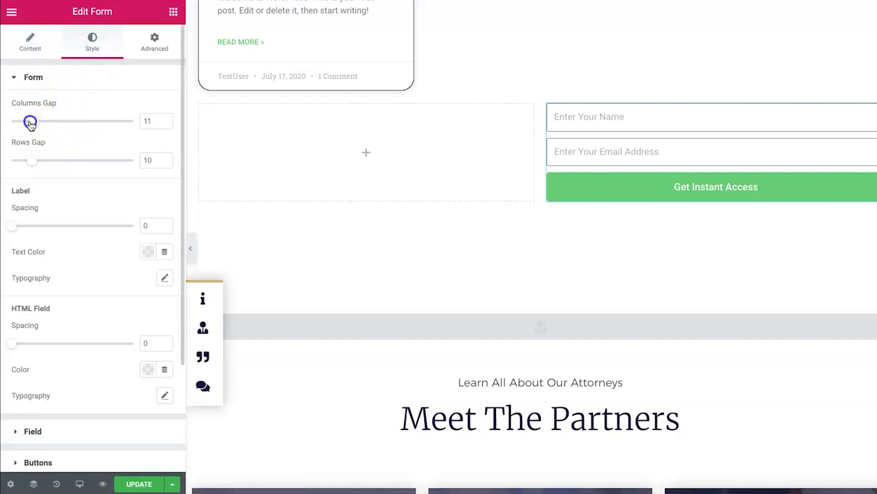
{"action": "mouse_move", "coordinate": [32, 161]}
{"action": "left_mouse_down"}
{"action": "mouse_move", "coordinate": [45, 163]}
{"action": "mouse_move", "coordinate": [21, 166]}
{"action": "mouse_move", "coordinate": [33, 167]}
{"action": "left_mouse_up"}
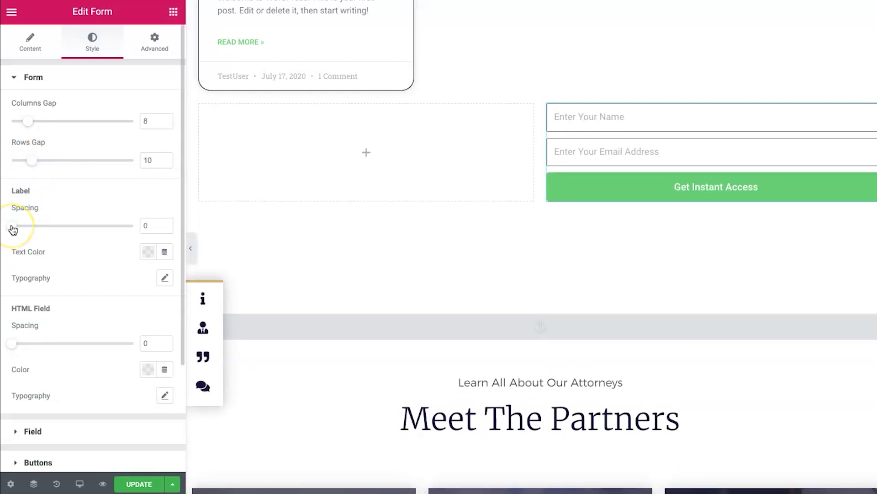
{"action": "left_click_drag", "start_coordinate": [18, 225], "coordinate": [11, 225]}
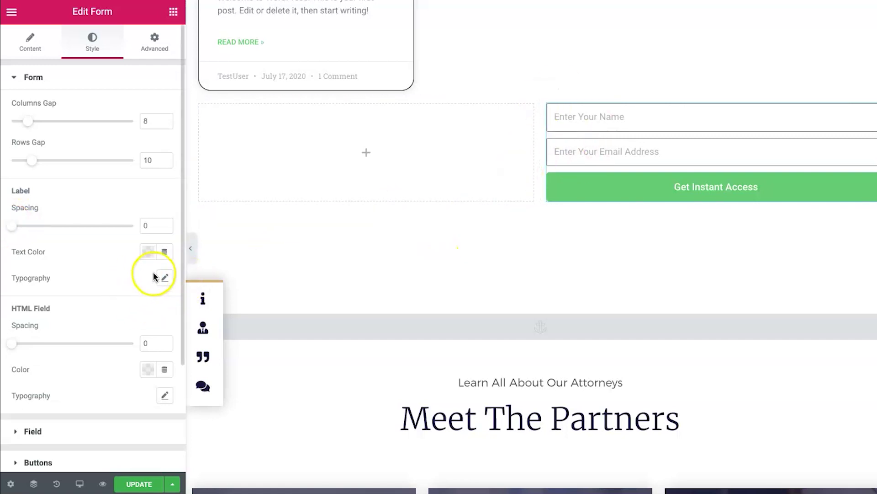
Examine the form's style options for labels, fields, buttons and messages.
{"action": "scroll", "coordinate": [116, 272], "scroll_direction": "down", "scroll_amount": 2}
{"action": "scroll", "coordinate": [115, 272], "scroll_direction": "down", "scroll_amount": 2}
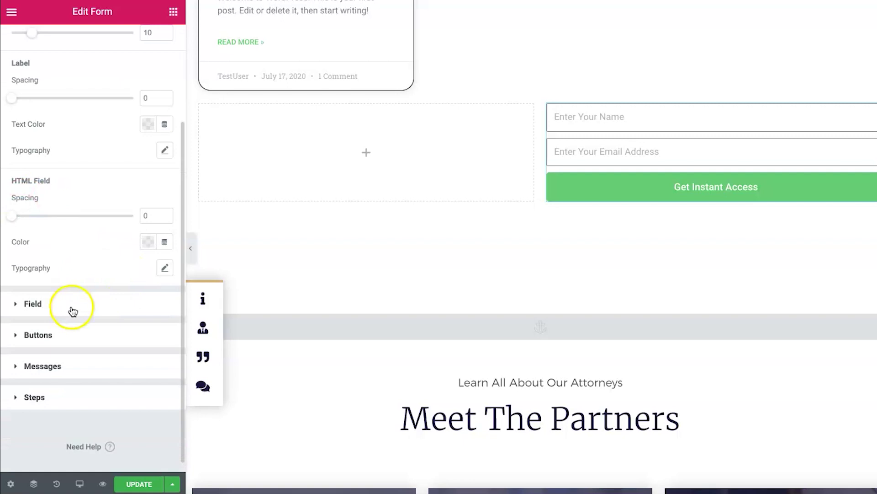
{"action": "scroll", "coordinate": [71, 310], "scroll_direction": "down", "scroll_amount": 1}
{"action": "left_click", "coordinate": [59, 293]}
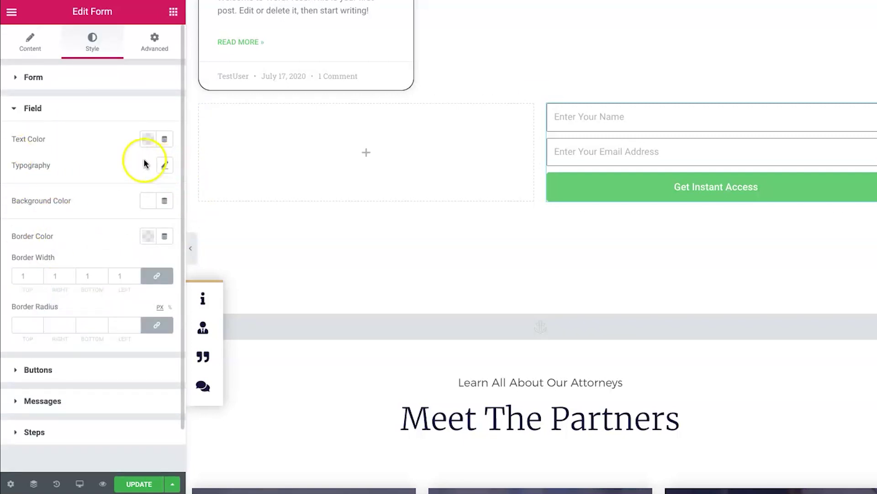
{"action": "scroll", "coordinate": [88, 196], "scroll_direction": "down", "scroll_amount": 1}
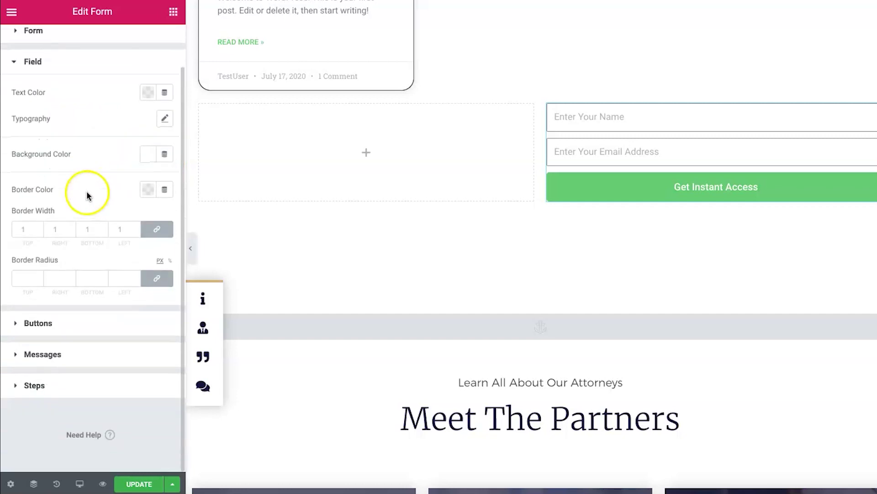
{"action": "left_click", "coordinate": [82, 324]}
{"action": "scroll", "coordinate": [102, 287], "scroll_direction": "down", "scroll_amount": 2}
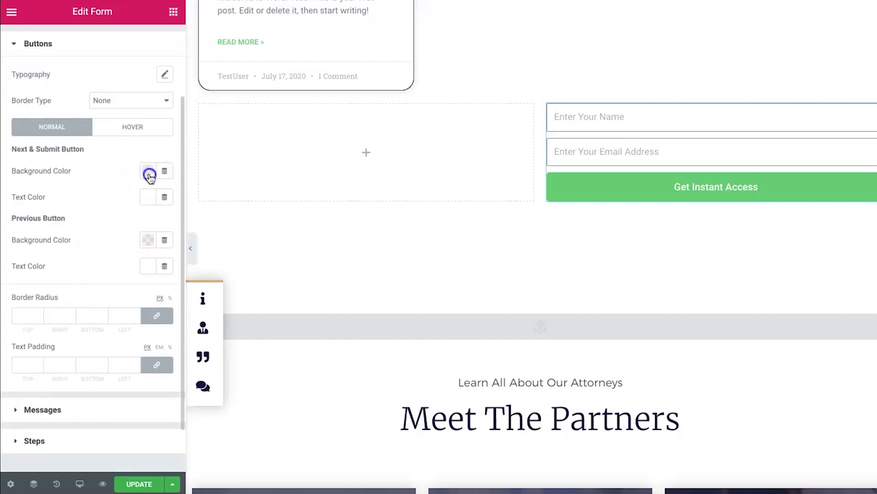
{"action": "scroll", "coordinate": [87, 196], "scroll_direction": "up", "scroll_amount": 2}
{"action": "scroll", "coordinate": [89, 196], "scroll_direction": "down", "scroll_amount": 3}
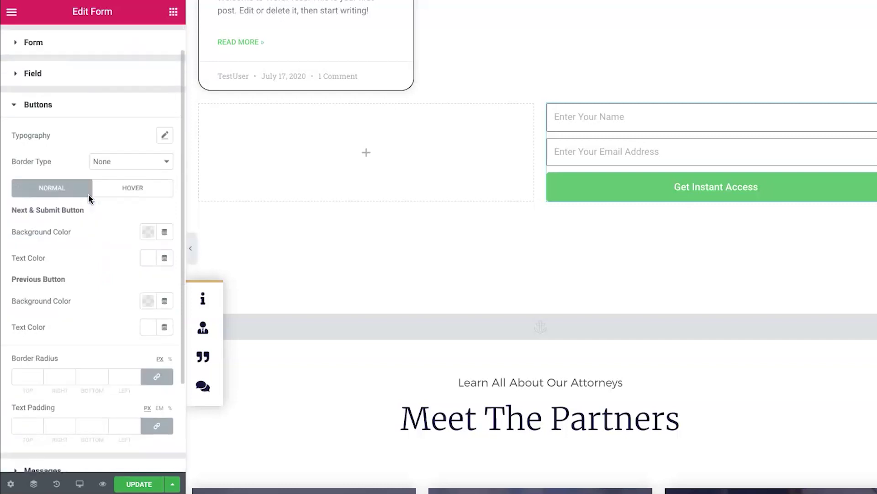
{"action": "left_click", "coordinate": [87, 368]}
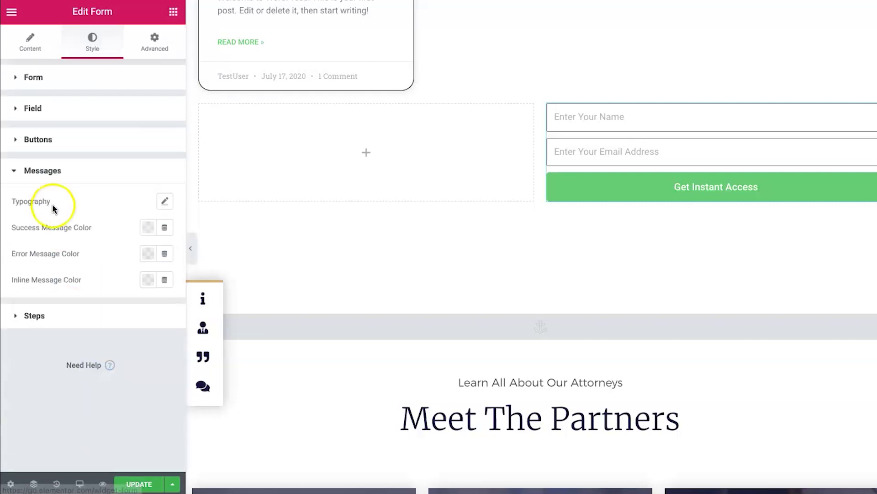
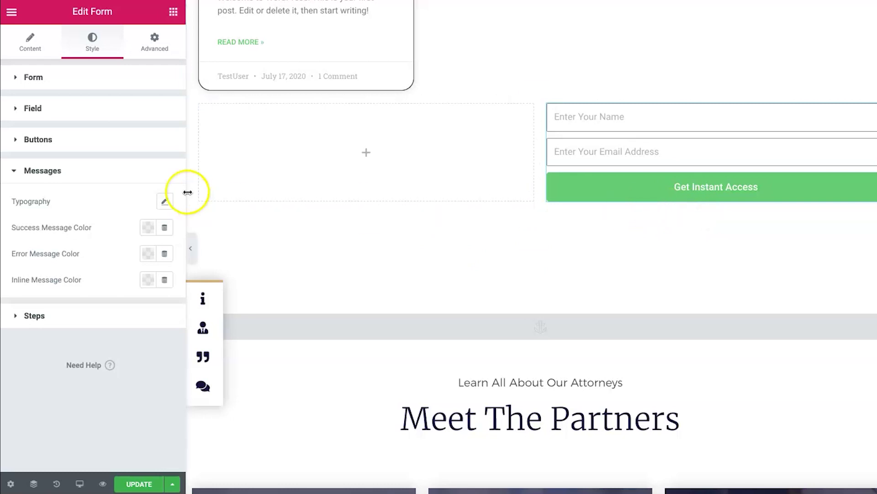
Add Redirect as a second action after submit alongside GetResponse and open its redirect link setting.
{"action": "left_click", "coordinate": [35, 51]}
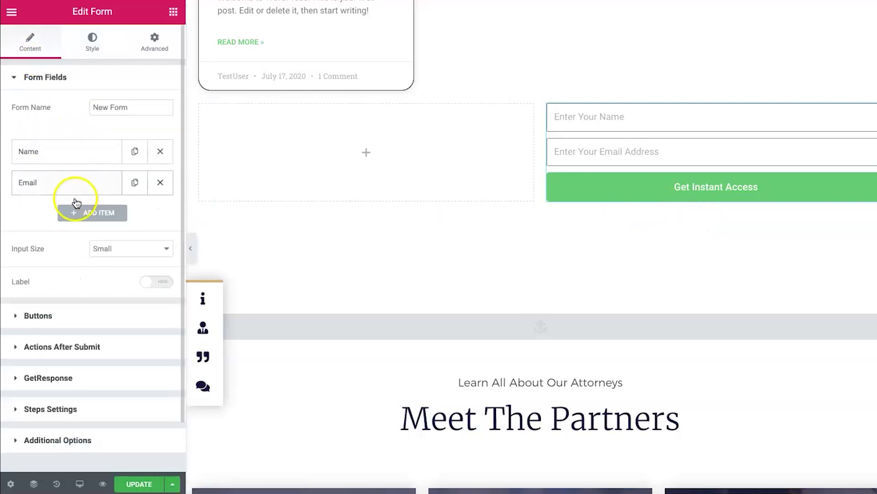
{"action": "left_click", "coordinate": [57, 349]}
{"action": "left_click", "coordinate": [93, 194]}
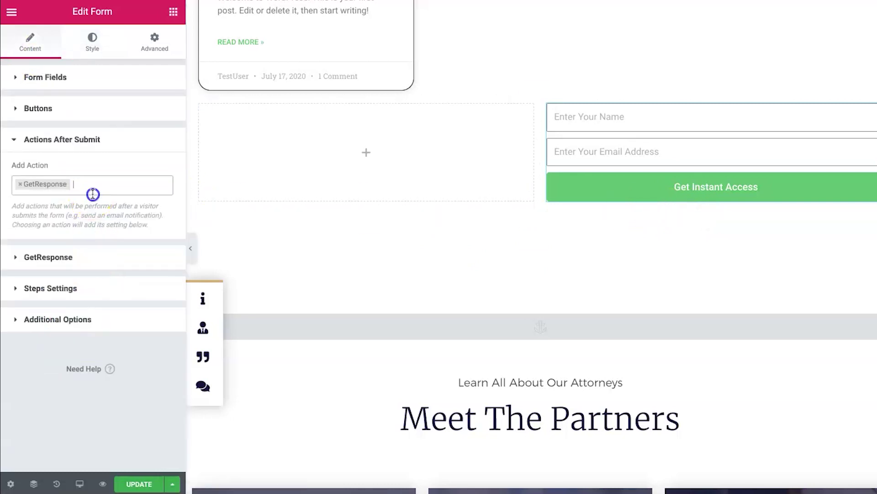
{"action": "left_click", "coordinate": [84, 237]}
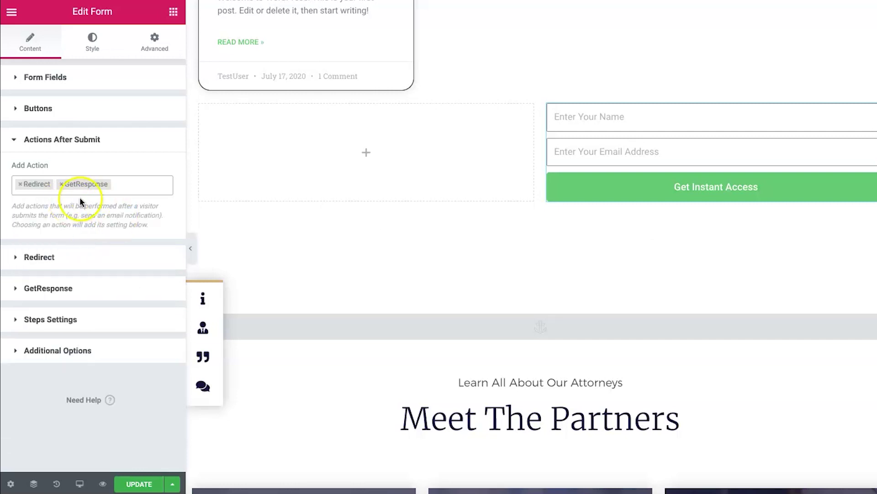
{"action": "left_click", "coordinate": [78, 251]}
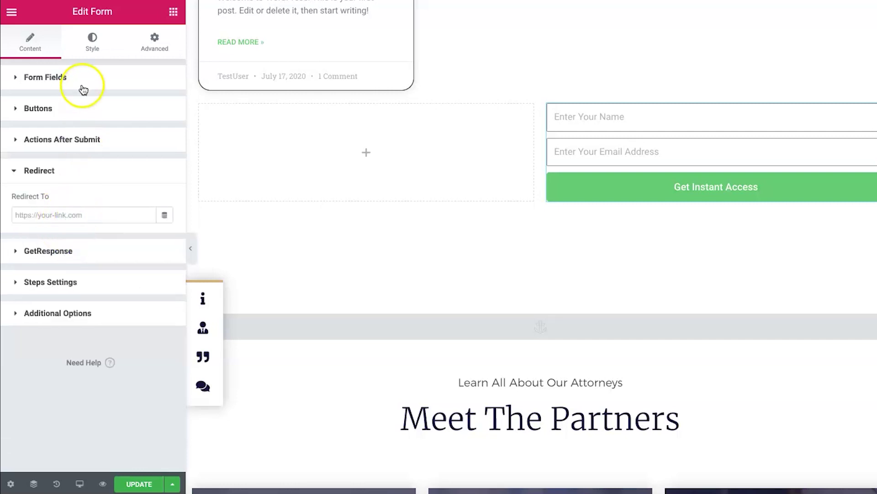
Add a third form field and set its type to Textarea.
{"action": "left_click", "coordinate": [91, 41]}
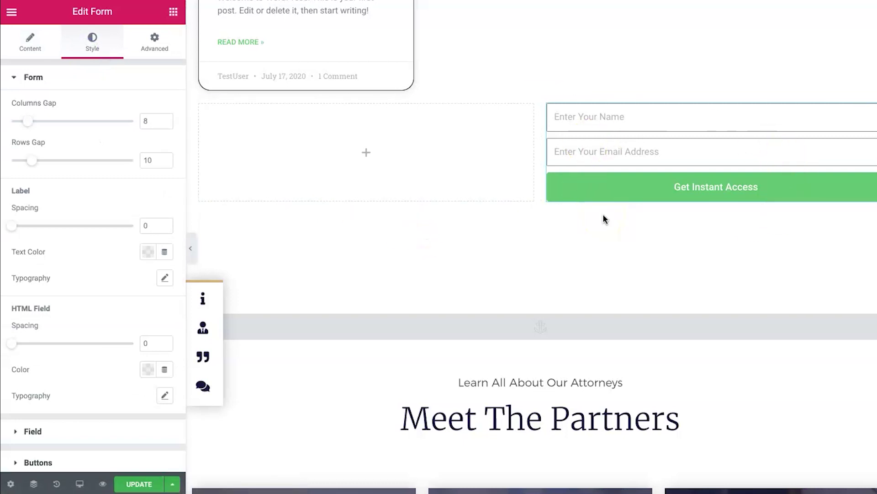
{"action": "left_click", "coordinate": [30, 39]}
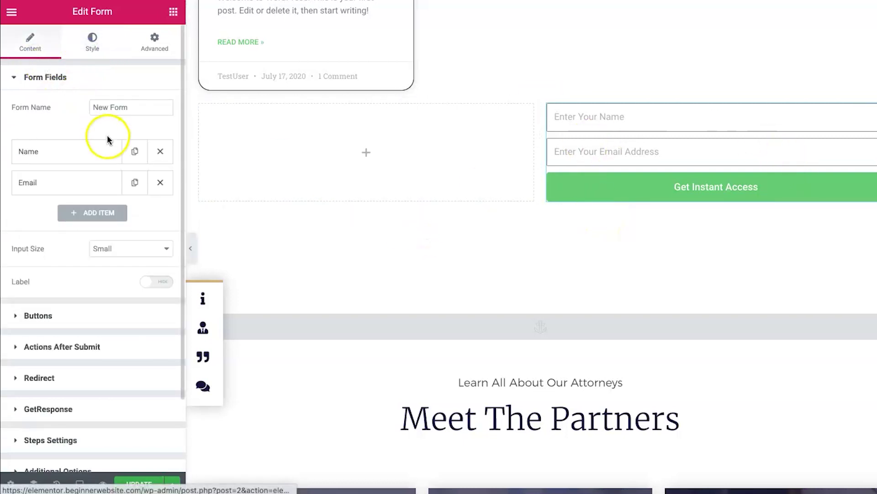
{"action": "left_click", "coordinate": [94, 212]}
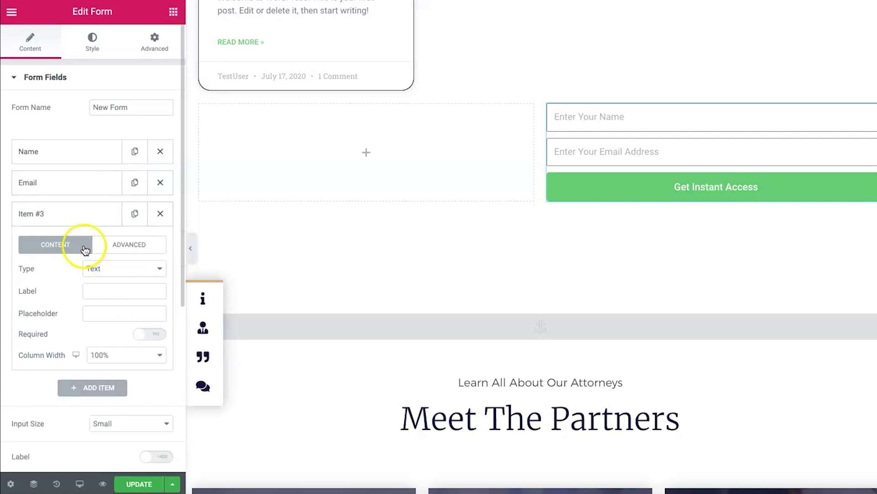
{"action": "left_click", "coordinate": [98, 268]}
{"action": "left_click", "coordinate": [105, 288]}
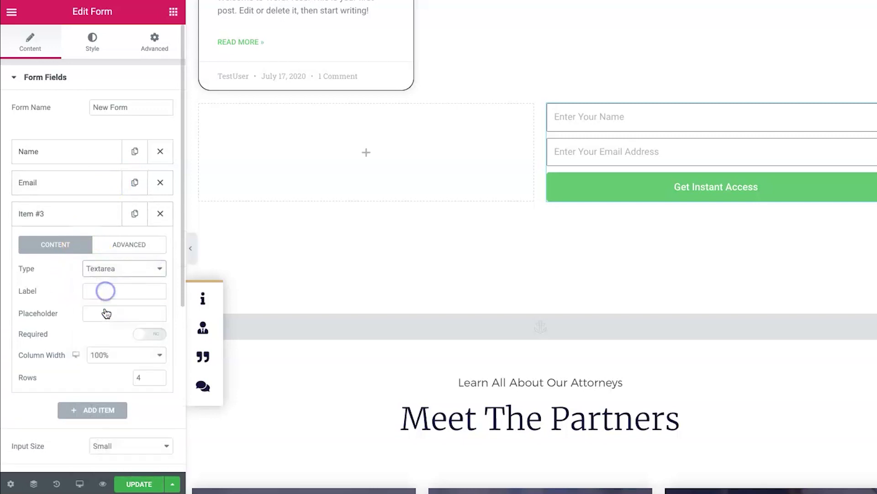
Give the third form field the placeholder "Enter Your Message" and the label "Message", and collapse its settings.
{"action": "left_click", "coordinate": [107, 313]}
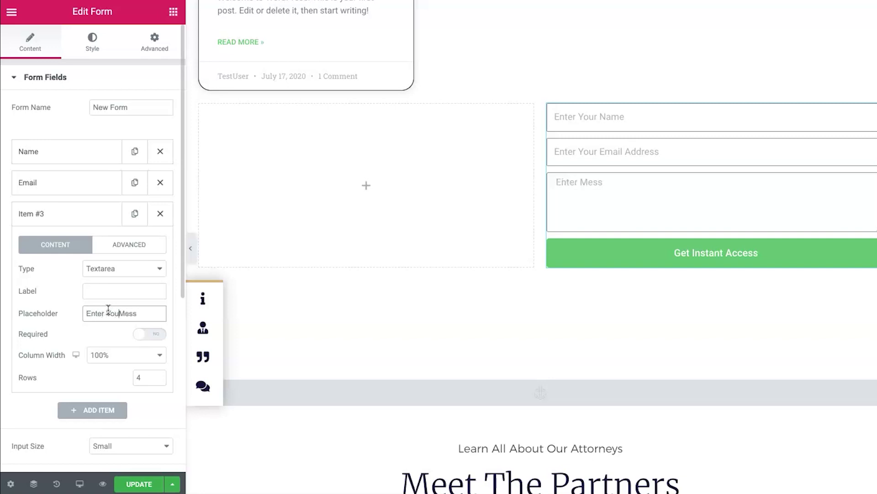
{"action": "left_click", "coordinate": [163, 314]}
{"action": "type", "text": "age"}
{"action": "left_click", "coordinate": [148, 291]}
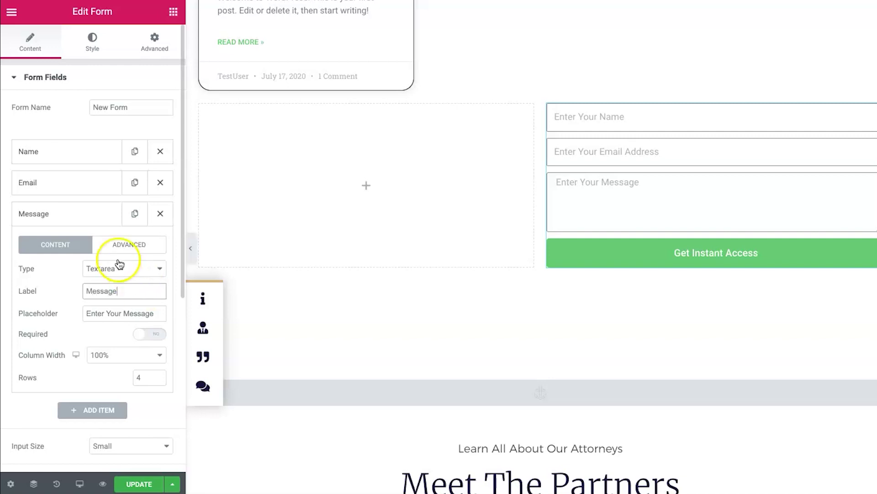
{"action": "left_click", "coordinate": [92, 212]}
Set the success message color in the form's Messages style to black, #000000.
{"action": "left_click", "coordinate": [95, 50]}
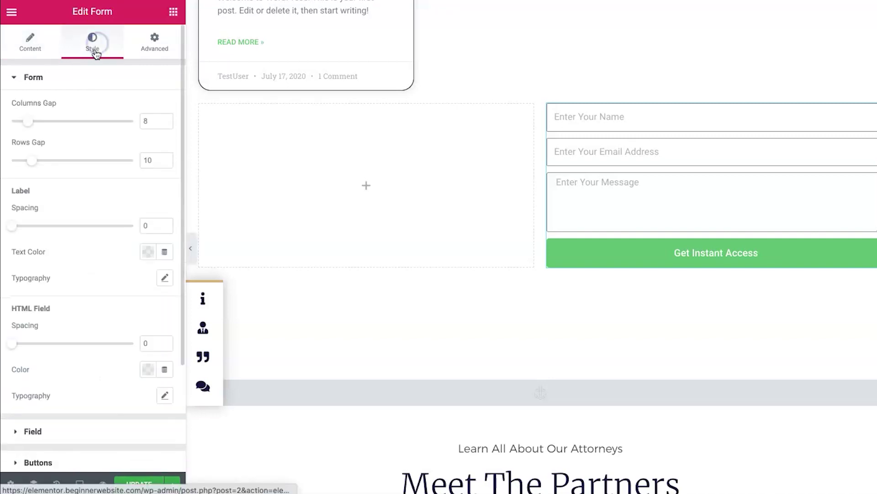
{"action": "scroll", "coordinate": [90, 310], "scroll_direction": "down", "scroll_amount": 4}
{"action": "left_click", "coordinate": [78, 354]}
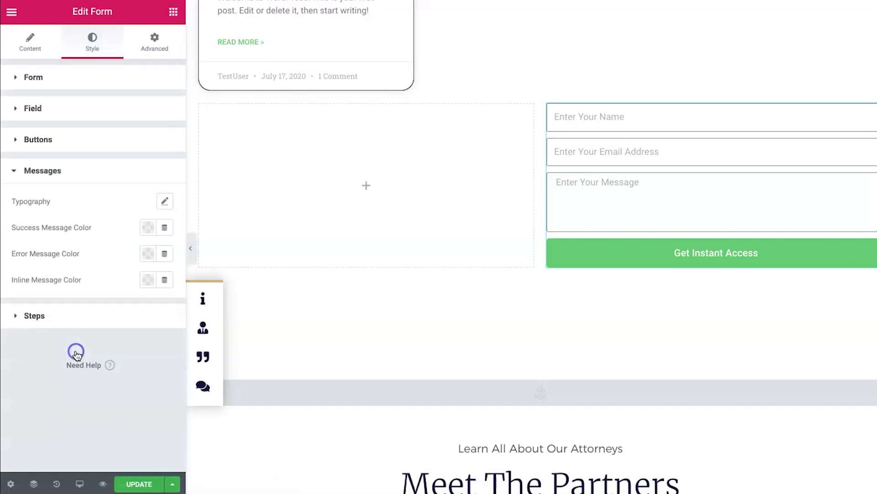
{"action": "left_click", "coordinate": [147, 227]}
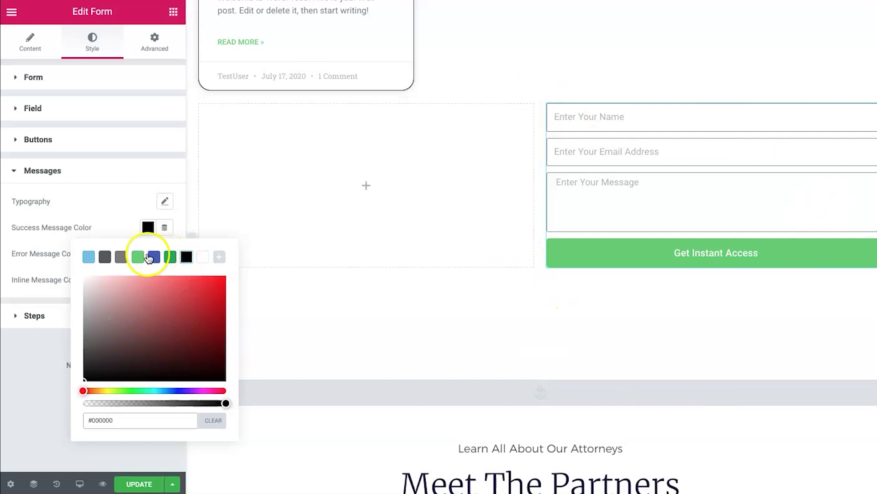
{"action": "left_click", "coordinate": [143, 203]}
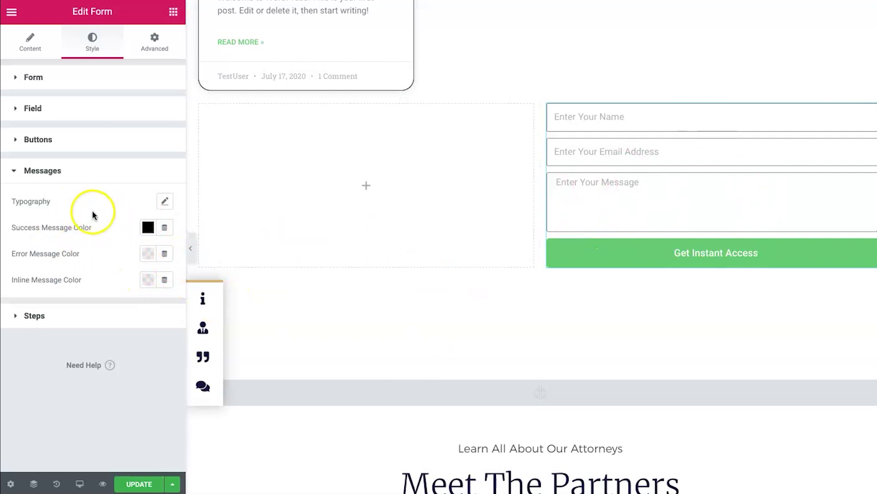
Set the form's error message color to red and its inline message color to the light blue preset.
{"action": "left_click", "coordinate": [148, 256]}
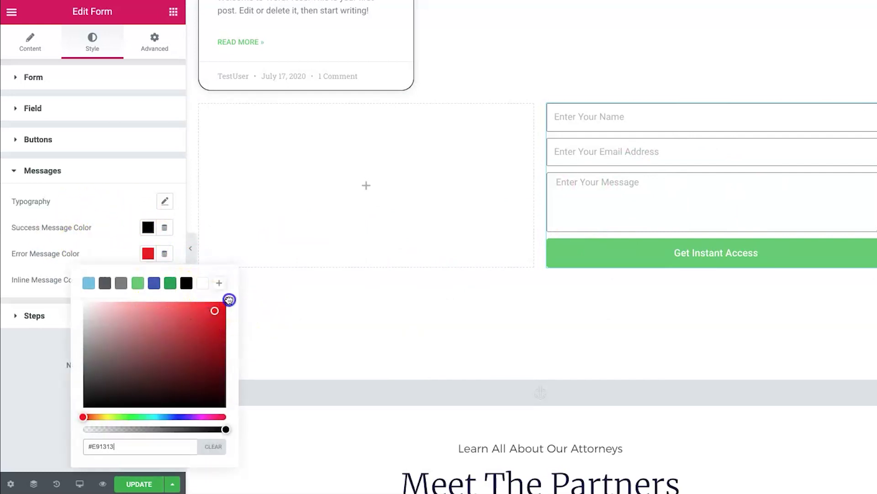
{"action": "left_click", "coordinate": [122, 245]}
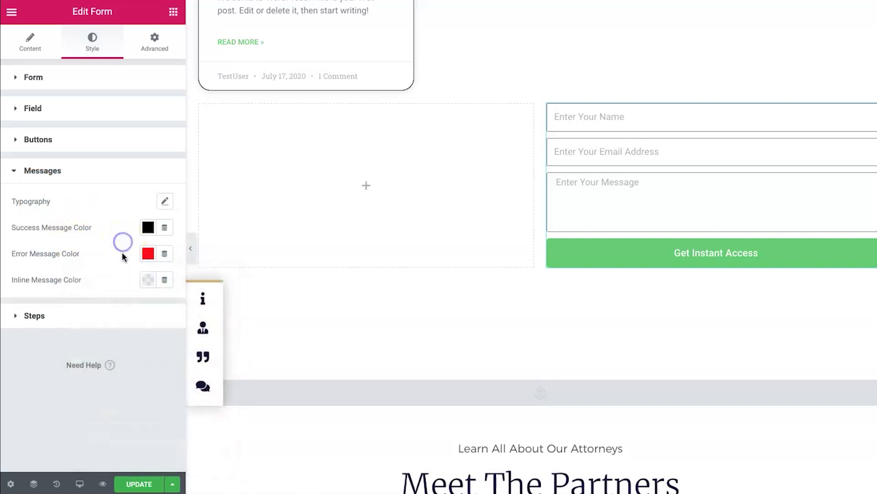
{"action": "left_click", "coordinate": [146, 281]}
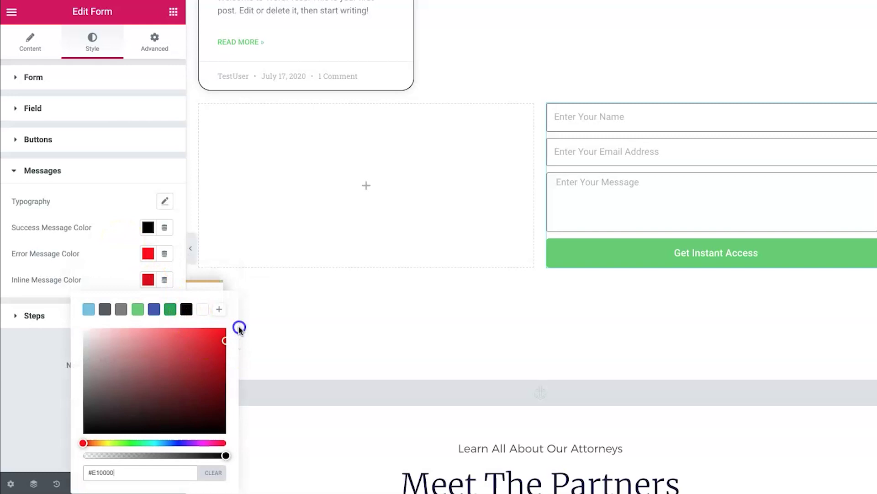
{"action": "left_click", "coordinate": [89, 309]}
{"action": "left_click", "coordinate": [103, 254]}
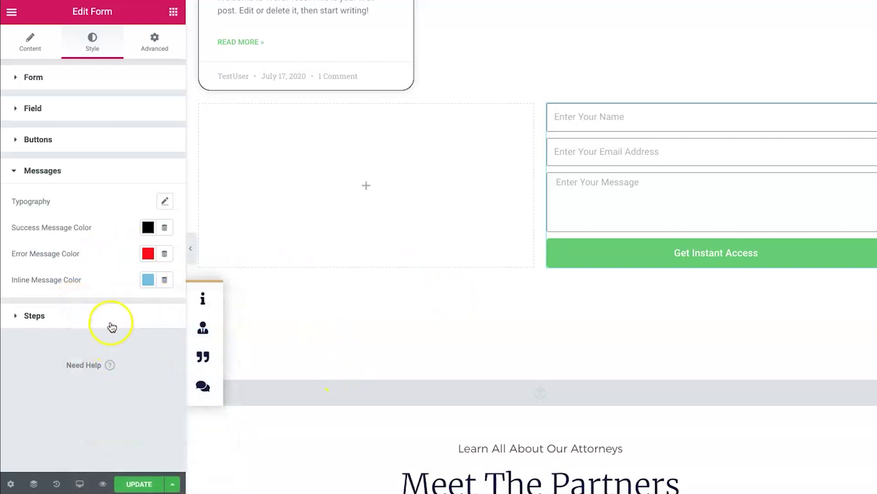
Examine the form's Steps style options and its advanced settings, including margin, padding, motion effects and custom CSS.
{"action": "left_click", "coordinate": [142, 319]}
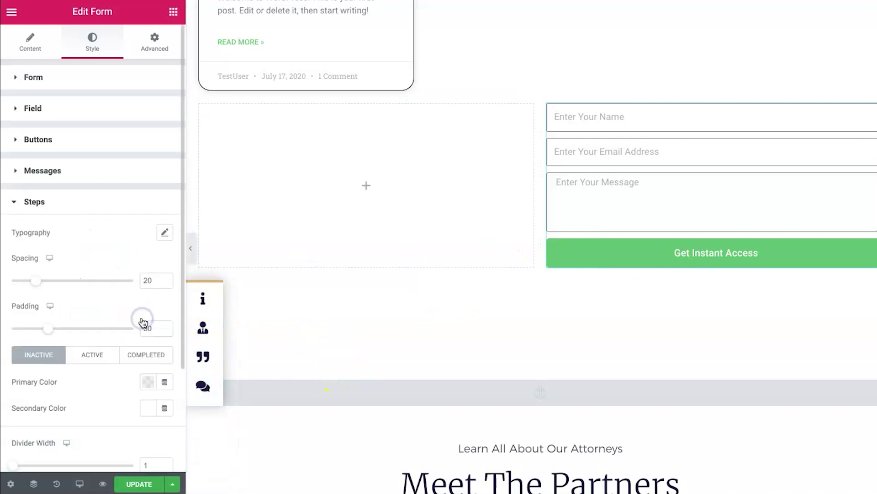
{"action": "scroll", "coordinate": [48, 323], "scroll_direction": "down", "scroll_amount": 3}
{"action": "scroll", "coordinate": [50, 320], "scroll_direction": "up", "scroll_amount": 3}
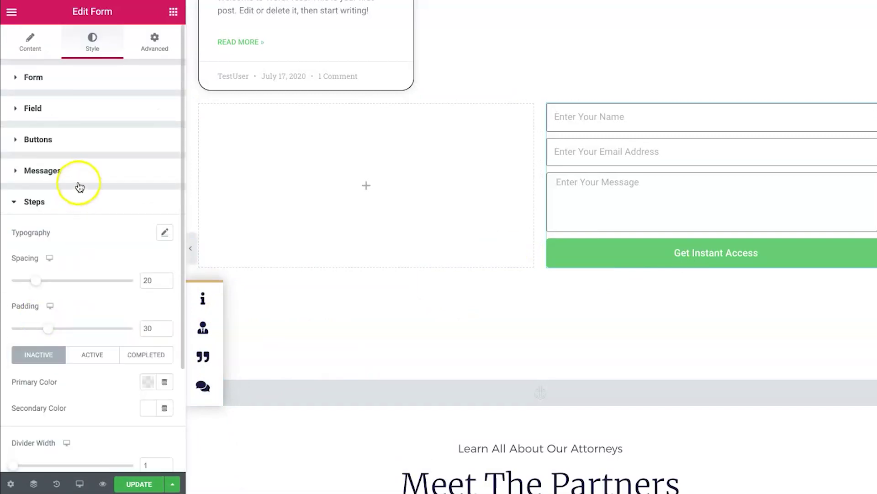
{"action": "left_click", "coordinate": [76, 198]}
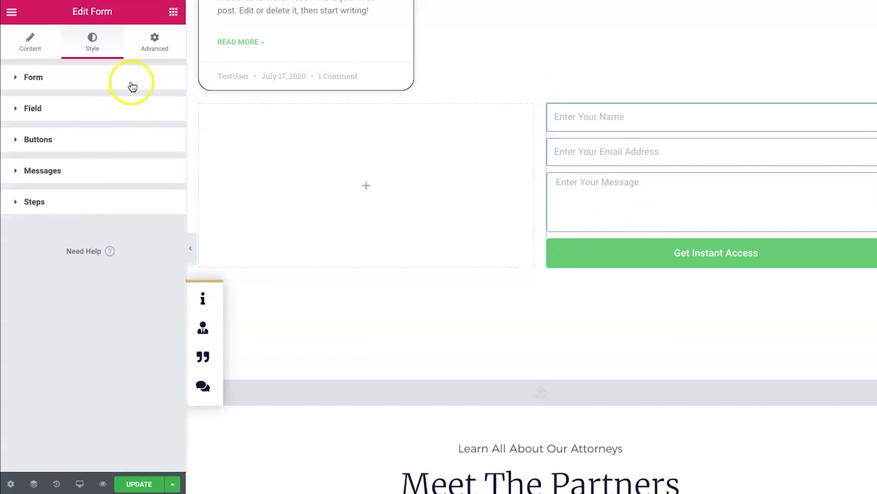
{"action": "left_click", "coordinate": [155, 42]}
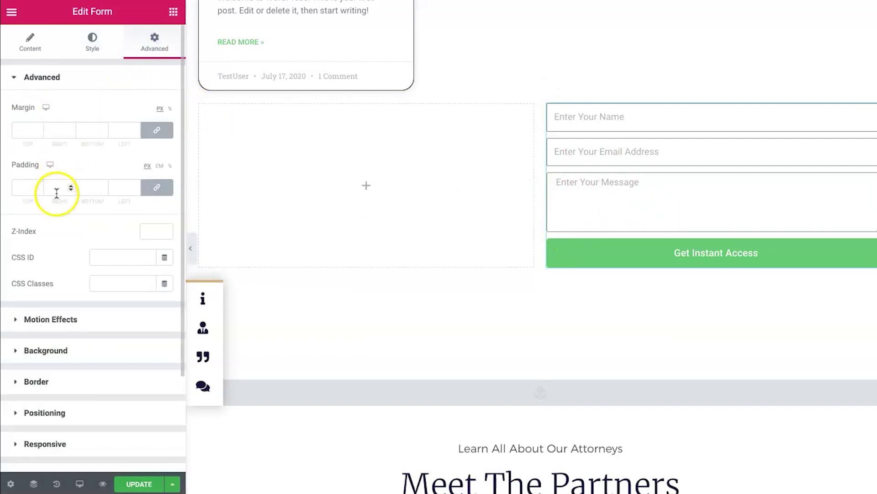
{"action": "scroll", "coordinate": [104, 277], "scroll_direction": "down", "scroll_amount": 2}
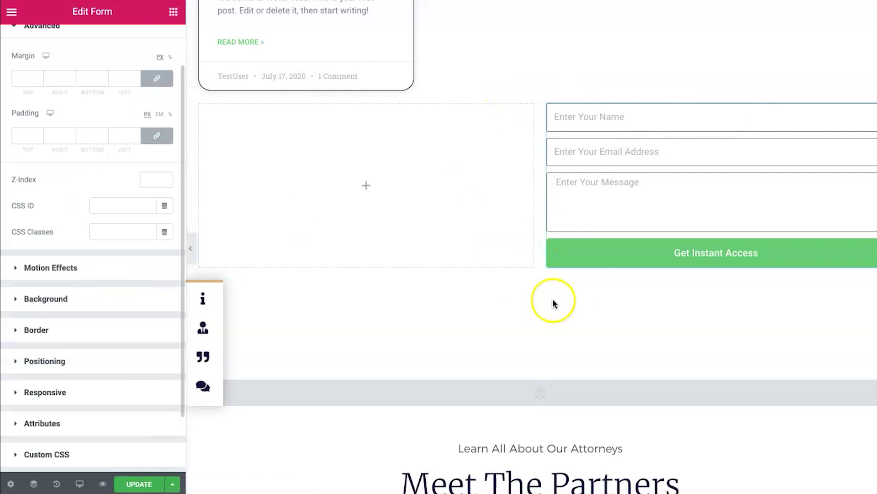
{"action": "scroll", "coordinate": [90, 417], "scroll_direction": "down", "scroll_amount": 3}
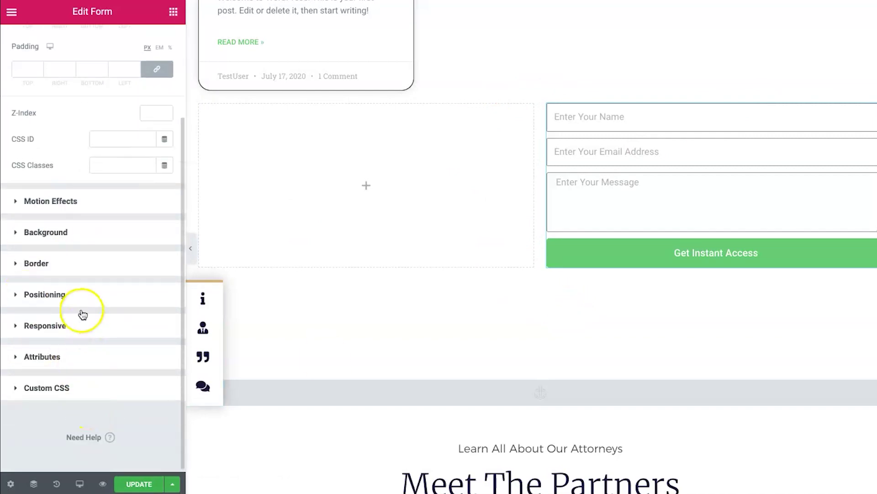
{"action": "scroll", "coordinate": [81, 257], "scroll_direction": "up", "scroll_amount": 5}
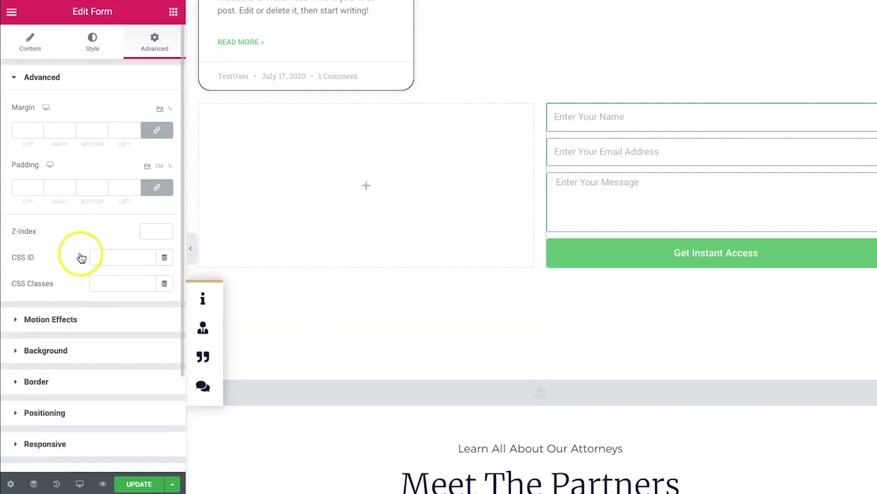
Return to the form's content settings and review the form and the page sections around it.
{"action": "left_click", "coordinate": [30, 44]}
{"action": "scroll", "coordinate": [627, 205], "scroll_direction": "up", "scroll_amount": 3}
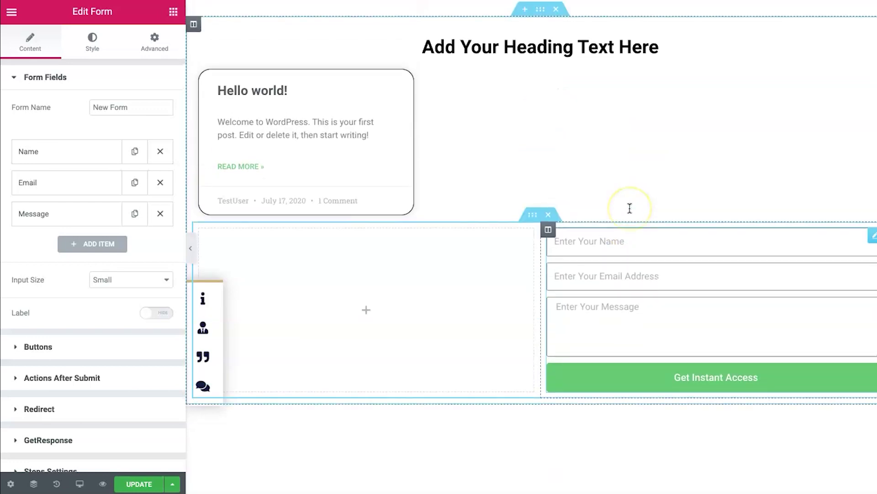
{"action": "scroll", "coordinate": [630, 208], "scroll_direction": "up", "scroll_amount": 2}
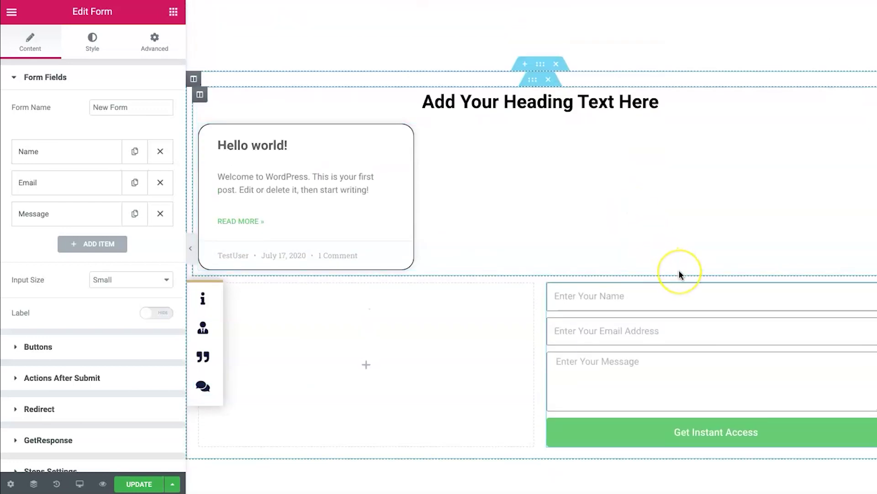
{"action": "left_click", "coordinate": [614, 351]}
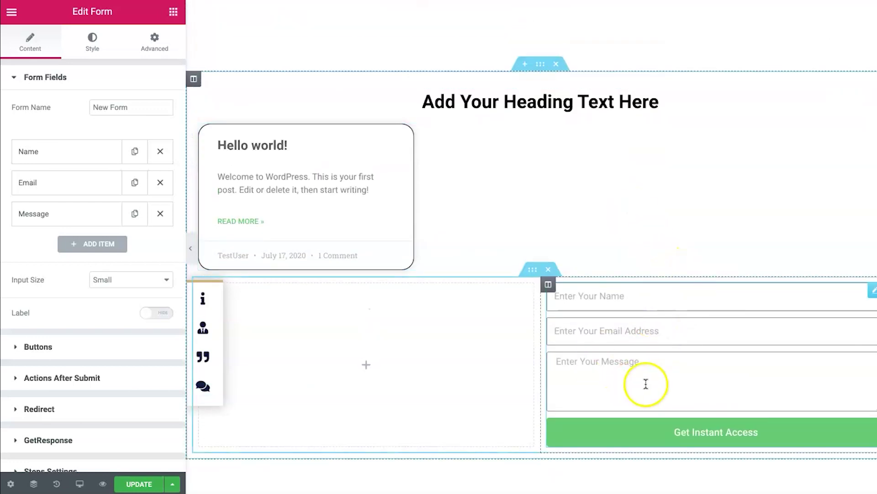
{"action": "scroll", "coordinate": [533, 276], "scroll_direction": "down", "scroll_amount": 15}
{"action": "scroll", "coordinate": [459, 402], "scroll_direction": "up", "scroll_amount": 5}
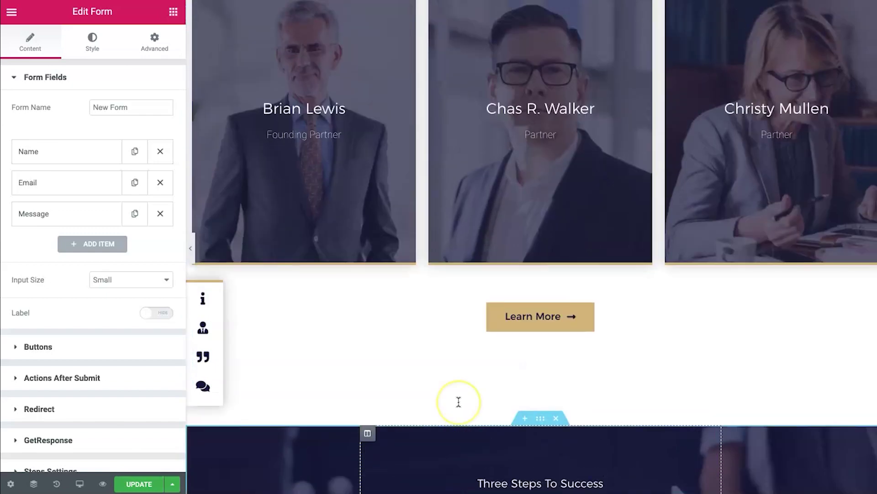
{"action": "scroll", "coordinate": [459, 401], "scroll_direction": "up", "scroll_amount": 10}
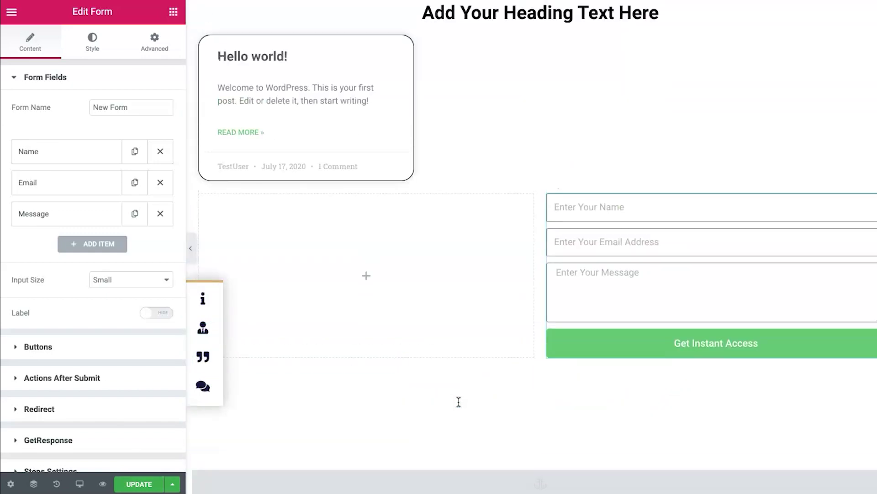
{"action": "scroll", "coordinate": [157, 384], "scroll_direction": "down", "scroll_amount": 3}
{"action": "scroll", "coordinate": [158, 384], "scroll_direction": "up", "scroll_amount": 3}
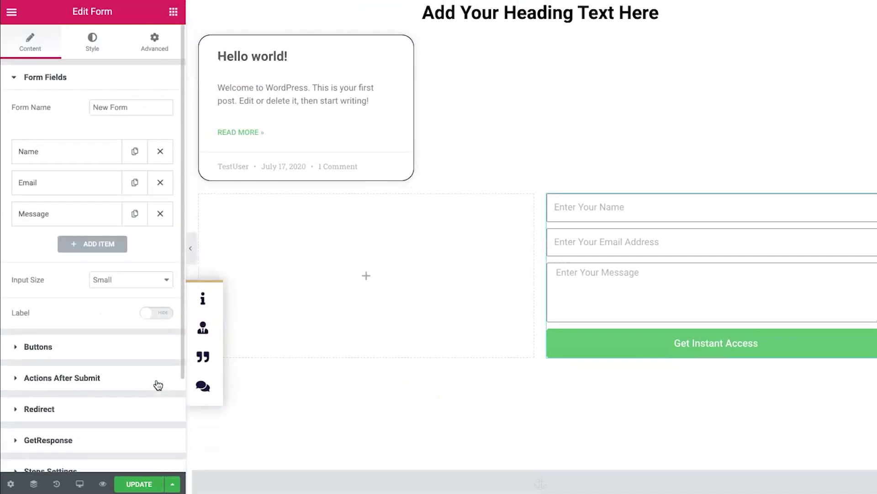
Add a Nav Menu widget to the empty column beside the opt-in form.
{"action": "left_click", "coordinate": [170, 15]}
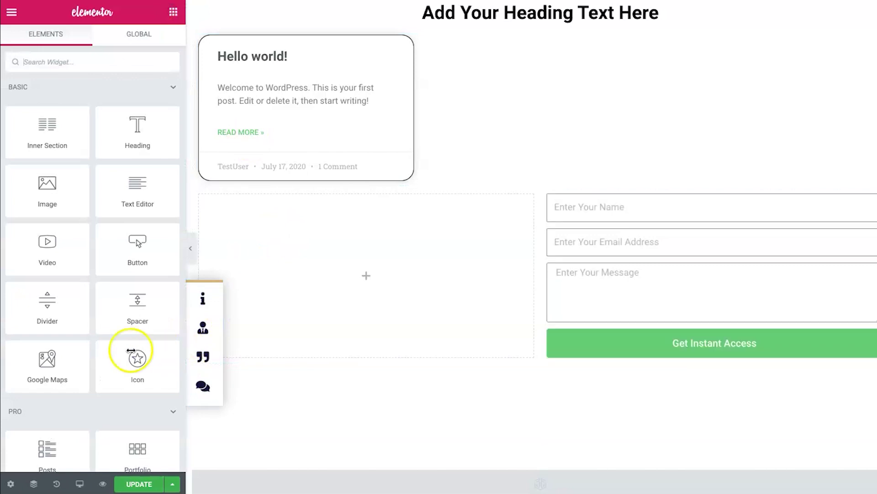
{"action": "scroll", "coordinate": [123, 356], "scroll_direction": "down", "scroll_amount": 7}
{"action": "scroll", "coordinate": [116, 354], "scroll_direction": "down", "scroll_amount": 3}
{"action": "scroll", "coordinate": [112, 320], "scroll_direction": "up", "scroll_amount": 3}
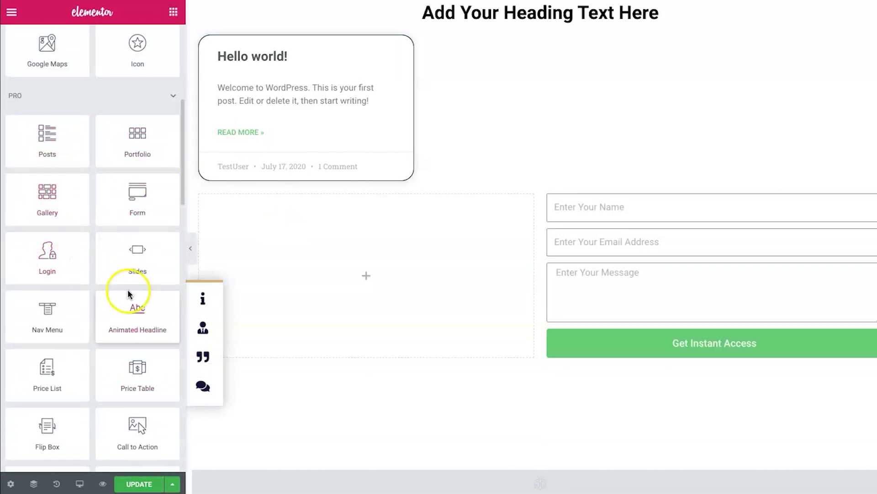
{"action": "scroll", "coordinate": [129, 274], "scroll_direction": "down", "scroll_amount": 2}
{"action": "left_click_drag", "start_coordinate": [69, 269], "coordinate": [407, 286]}
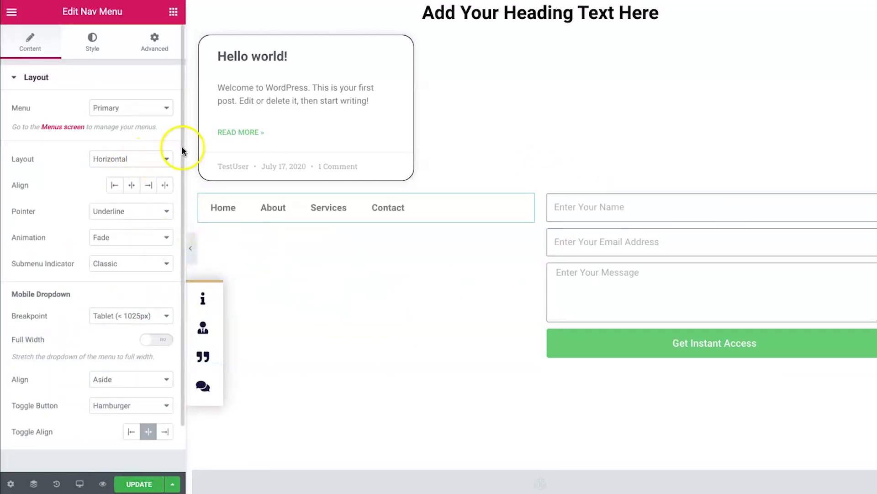
Set the Nav Menu to Primary (2) with a Vertical layout, and check its mobile toggle button options, keeping Hamburger.
{"action": "left_click", "coordinate": [138, 105]}
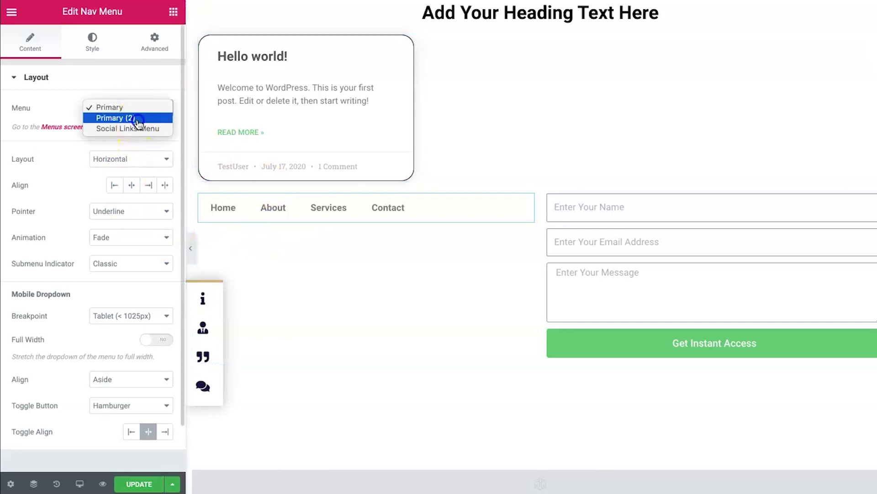
{"action": "left_click", "coordinate": [138, 119]}
{"action": "left_click", "coordinate": [128, 160]}
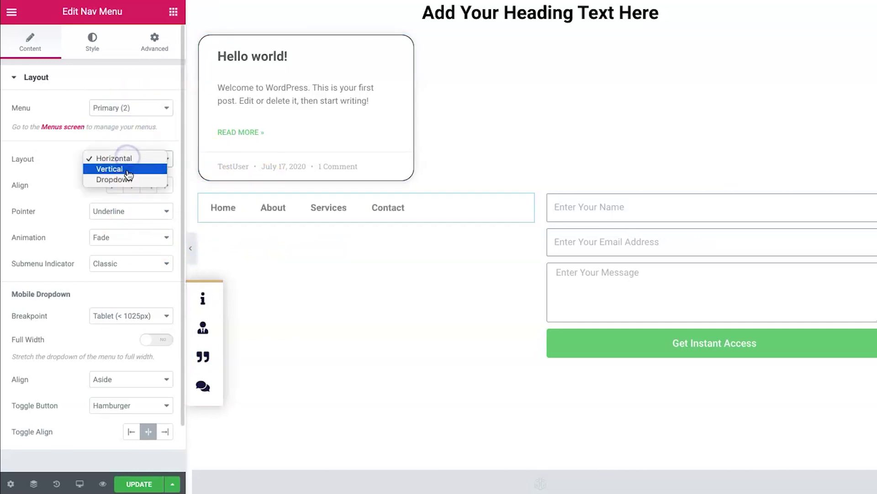
{"action": "left_click", "coordinate": [128, 169]}
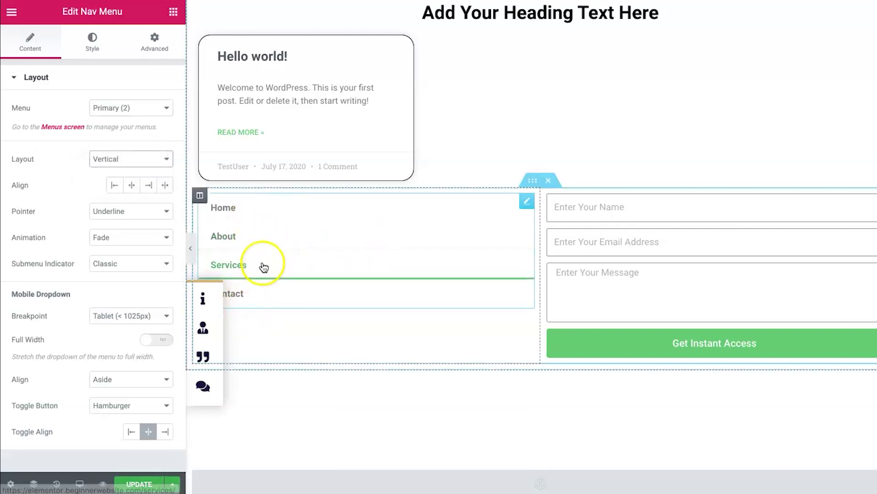
{"action": "scroll", "coordinate": [59, 300], "scroll_direction": "down", "scroll_amount": 1}
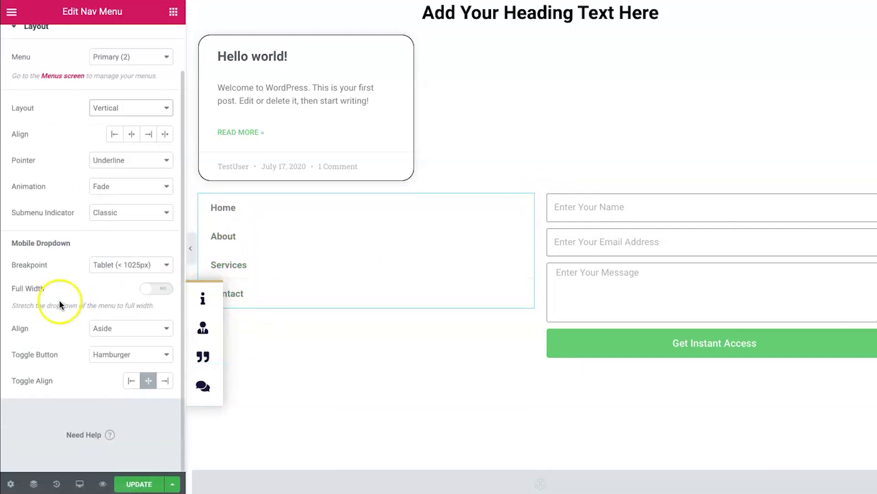
{"action": "left_click", "coordinate": [137, 355]}
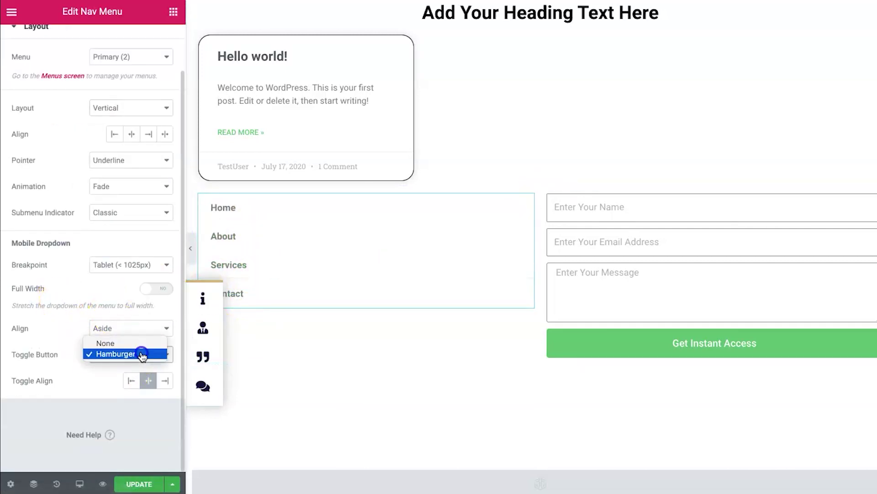
{"action": "left_click", "coordinate": [53, 351]}
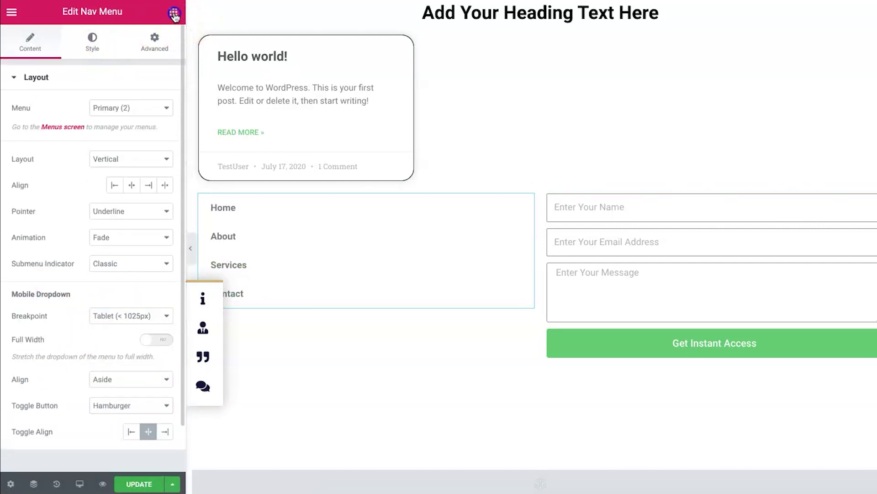
Add a Countdown widget directly above the opt-in form.
{"action": "left_click", "coordinate": [174, 13]}
{"action": "scroll", "coordinate": [98, 317], "scroll_direction": "down", "scroll_amount": 10}
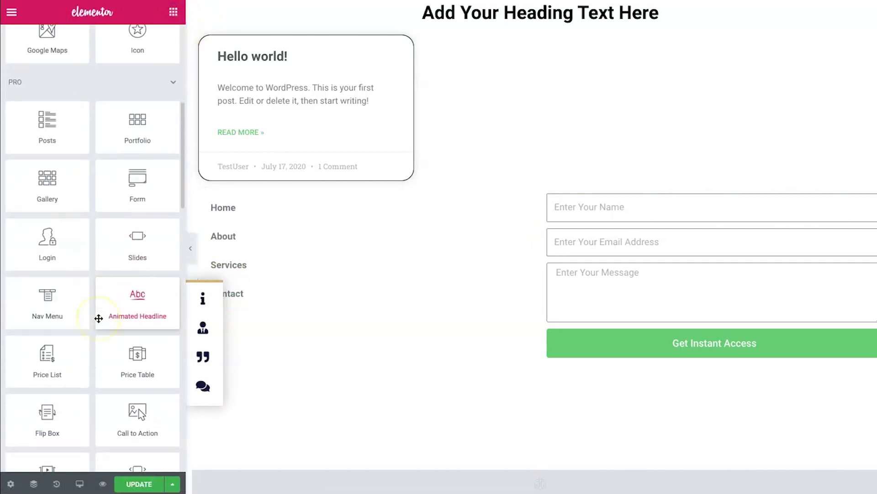
{"action": "scroll", "coordinate": [99, 318], "scroll_direction": "down", "scroll_amount": 3}
{"action": "left_click_drag", "start_coordinate": [86, 302], "coordinate": [608, 215]}
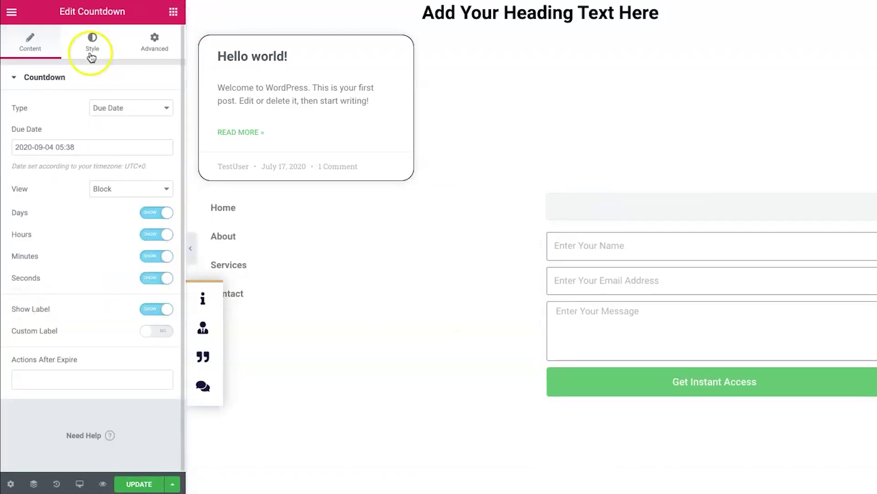
Look through the Basic and Pro widgets in the Elementor widget library, down to Template and Lottie.
{"action": "left_click", "coordinate": [174, 11]}
{"action": "scroll", "coordinate": [125, 215], "scroll_direction": "down", "scroll_amount": 3}
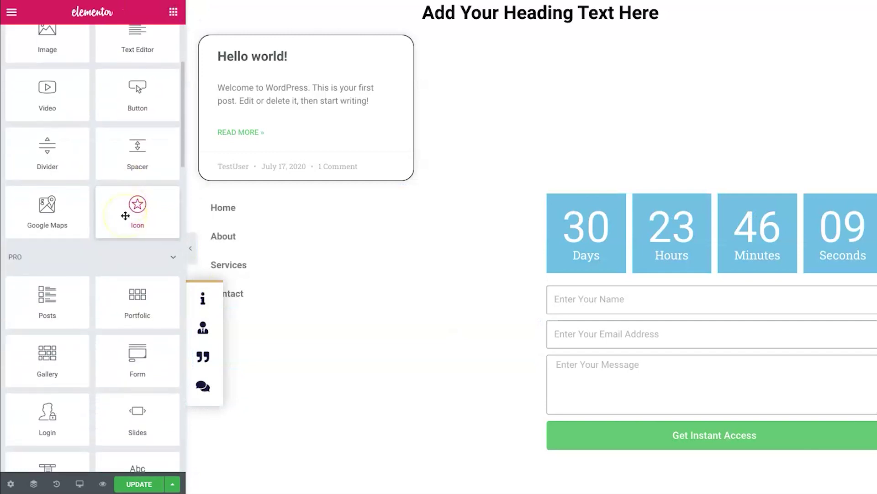
{"action": "scroll", "coordinate": [124, 219], "scroll_direction": "down", "scroll_amount": 2}
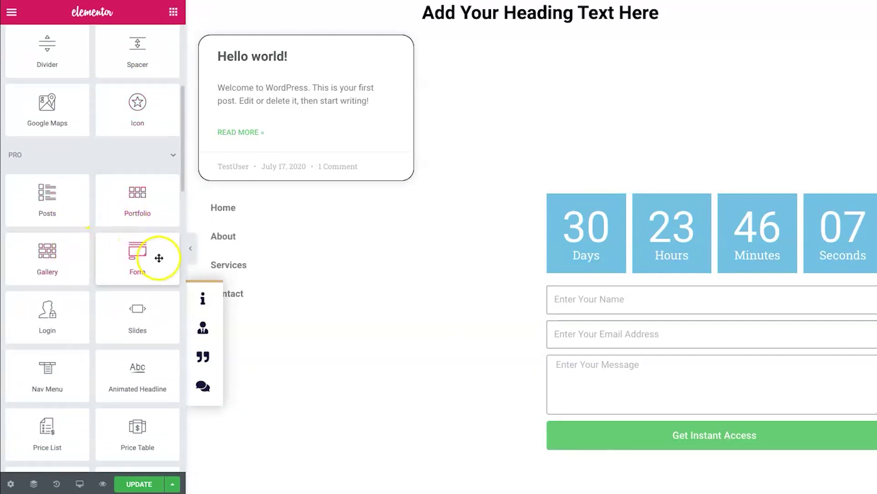
{"action": "scroll", "coordinate": [137, 316], "scroll_direction": "down", "scroll_amount": 2}
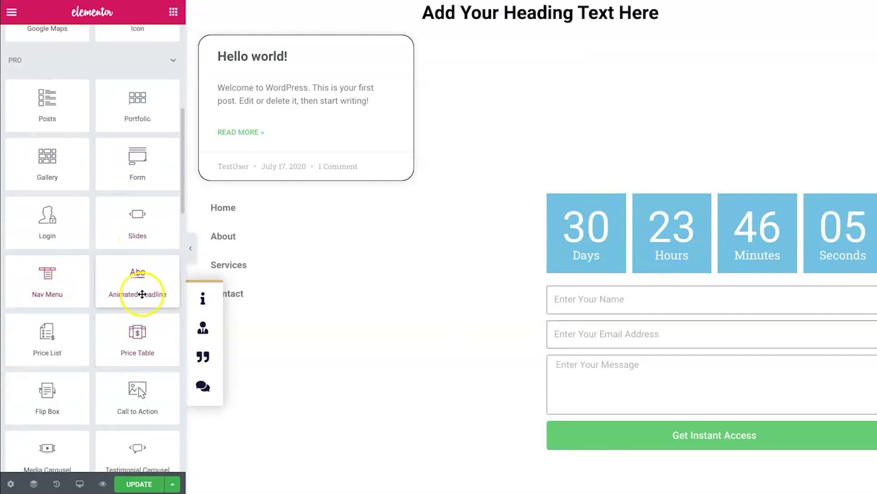
{"action": "scroll", "coordinate": [81, 313], "scroll_direction": "down", "scroll_amount": 2}
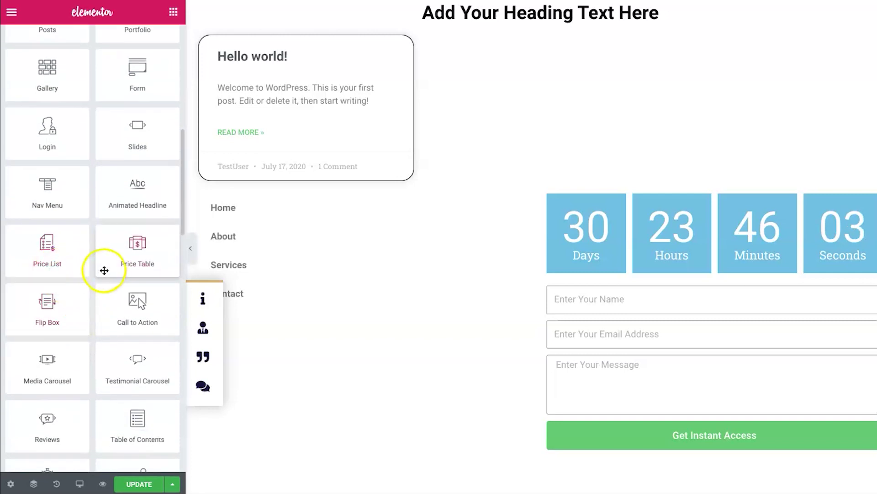
{"action": "scroll", "coordinate": [65, 285], "scroll_direction": "down", "scroll_amount": 1}
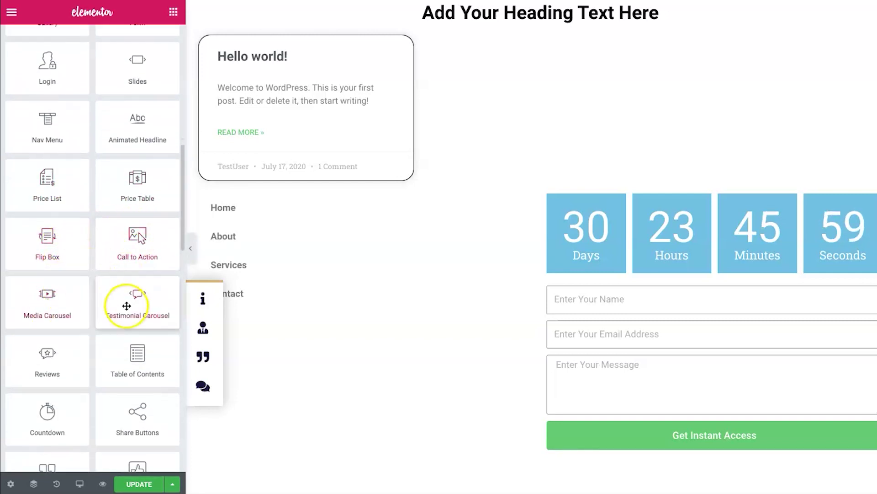
{"action": "scroll", "coordinate": [126, 306], "scroll_direction": "down", "scroll_amount": 2}
{"action": "scroll", "coordinate": [57, 289], "scroll_direction": "down", "scroll_amount": 1}
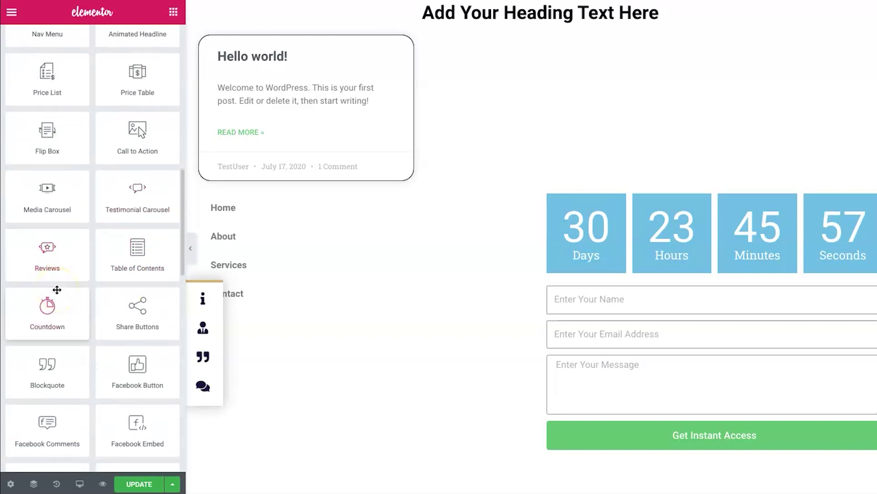
{"action": "scroll", "coordinate": [142, 261], "scroll_direction": "down", "scroll_amount": 1}
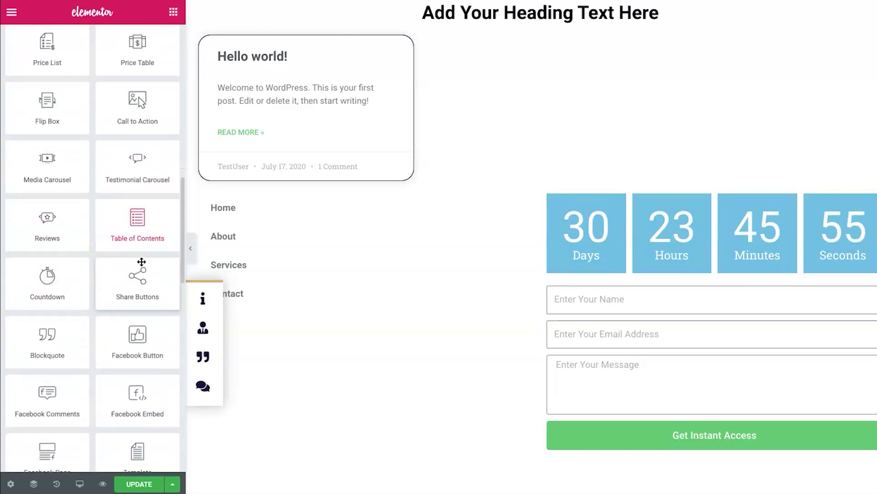
{"action": "scroll", "coordinate": [51, 320], "scroll_direction": "down", "scroll_amount": 2}
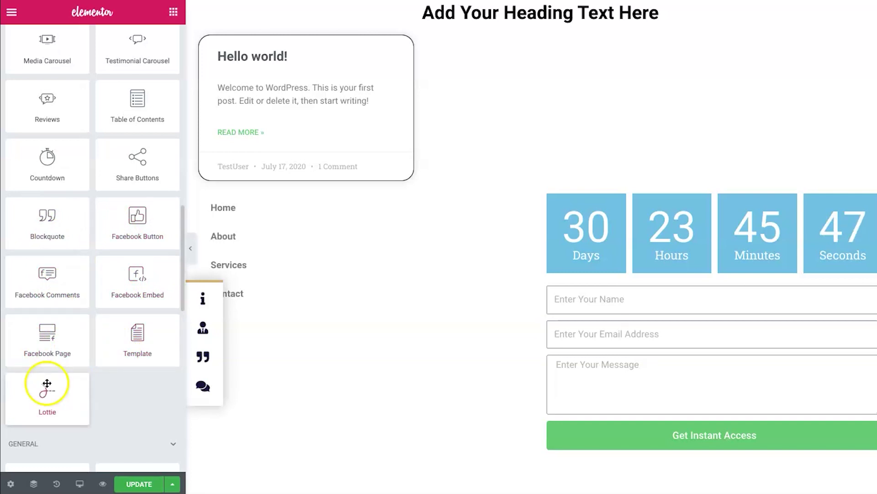
{"action": "scroll", "coordinate": [98, 363], "scroll_direction": "up", "scroll_amount": 1}
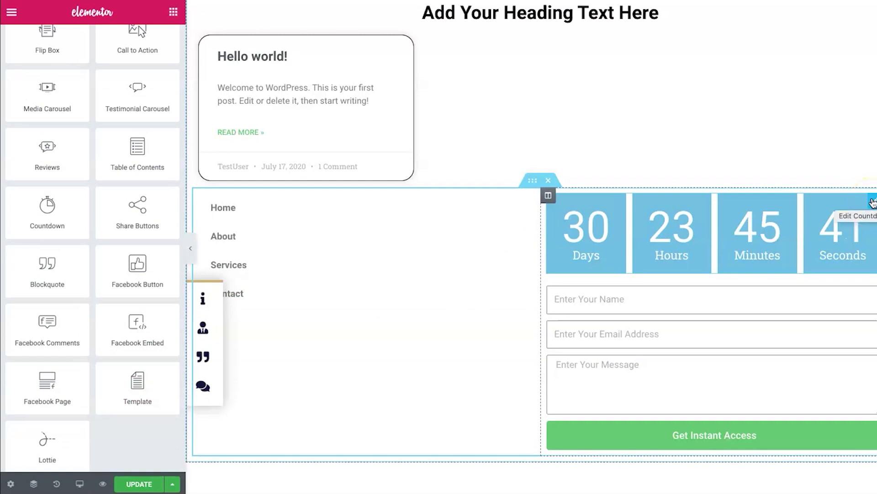
Replace the Countdown widget above the opt-in form with a Heading widget.
{"action": "scroll", "coordinate": [720, 214], "scroll_direction": "up", "scroll_amount": 15}
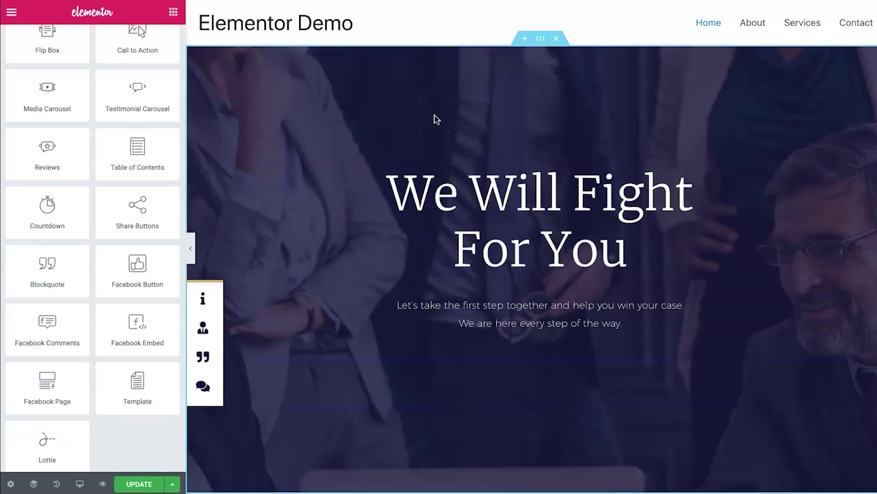
{"action": "scroll", "coordinate": [354, 178], "scroll_direction": "down", "scroll_amount": 10}
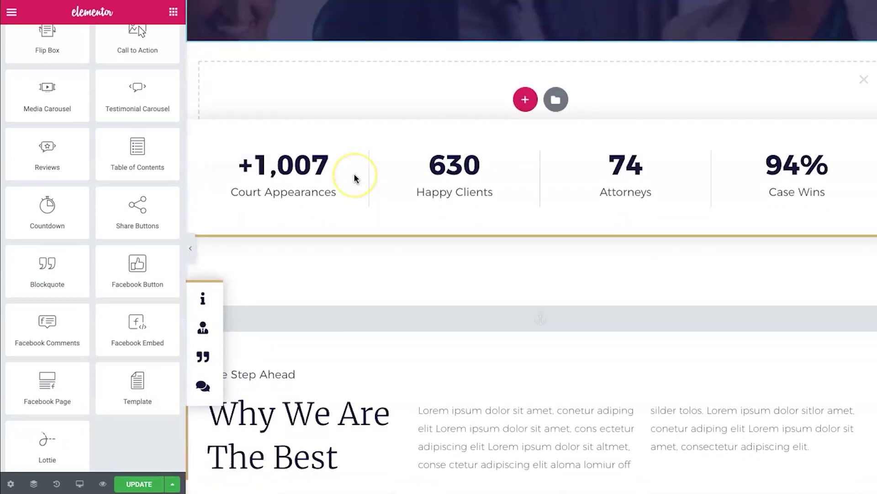
{"action": "scroll", "coordinate": [687, 294], "scroll_direction": "down", "scroll_amount": 10}
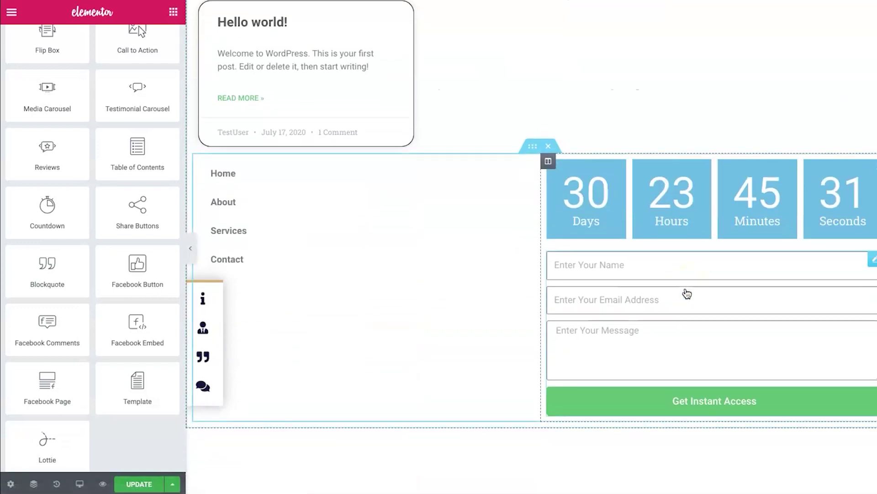
{"action": "right_click", "coordinate": [872, 172]}
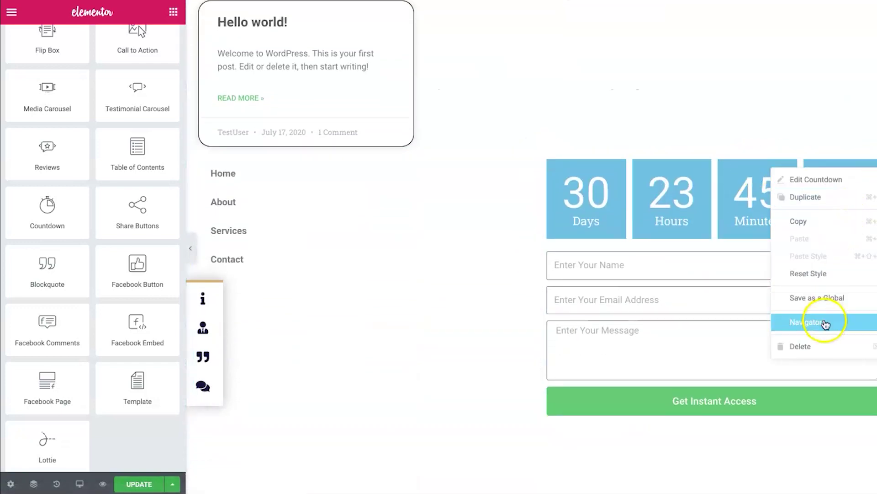
{"action": "left_click", "coordinate": [816, 343]}
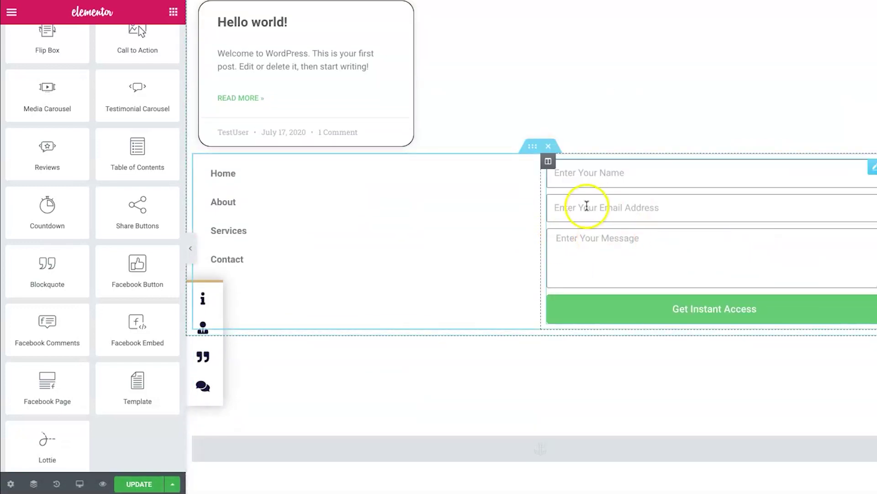
{"action": "scroll", "coordinate": [120, 132], "scroll_direction": "up", "scroll_amount": 10}
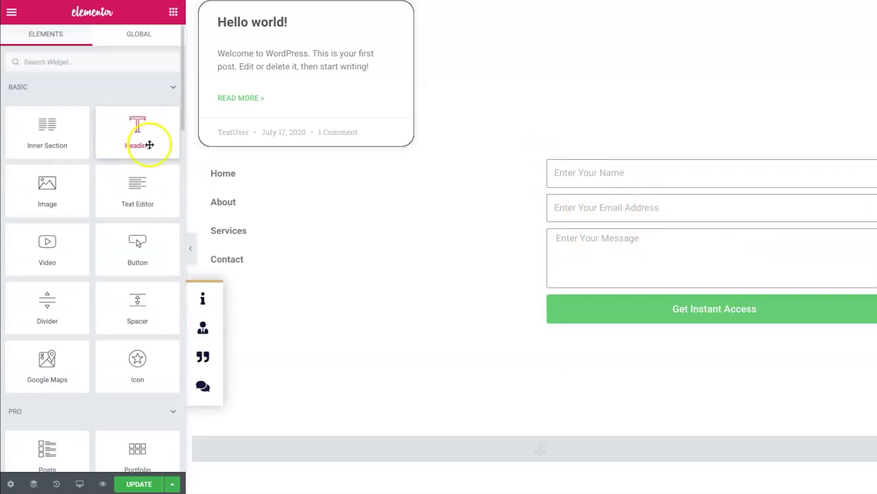
{"action": "left_click_drag", "start_coordinate": [129, 126], "coordinate": [673, 168]}
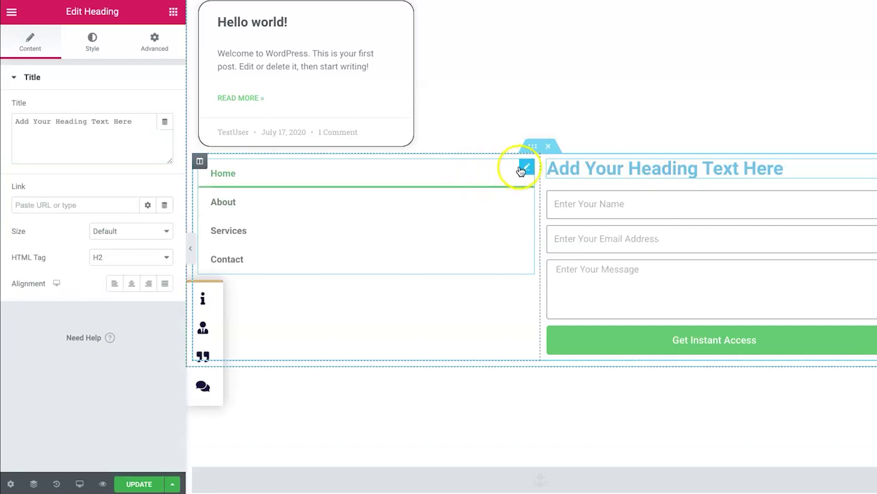
Delete the Nav Menu widget beside the form, and remove the empty column that held it.
{"action": "right_click", "coordinate": [526, 170]}
{"action": "left_click", "coordinate": [556, 346]}
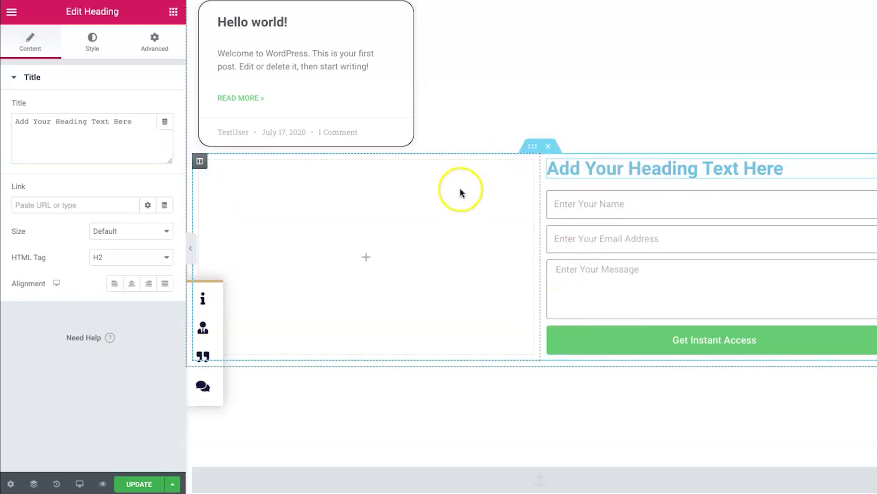
{"action": "right_click", "coordinate": [202, 162]}
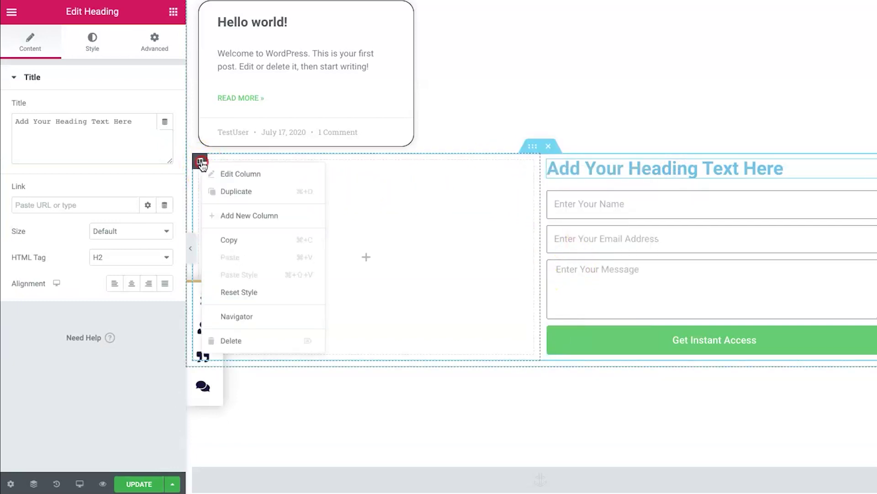
{"action": "left_click", "coordinate": [247, 341]}
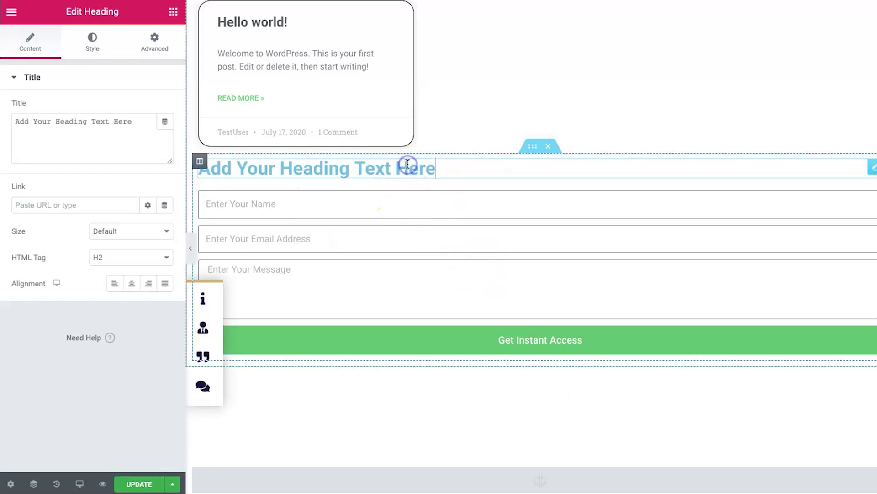
Center the new heading above the form, and compare the section with the hero section of the page.
{"action": "left_click", "coordinate": [132, 283]}
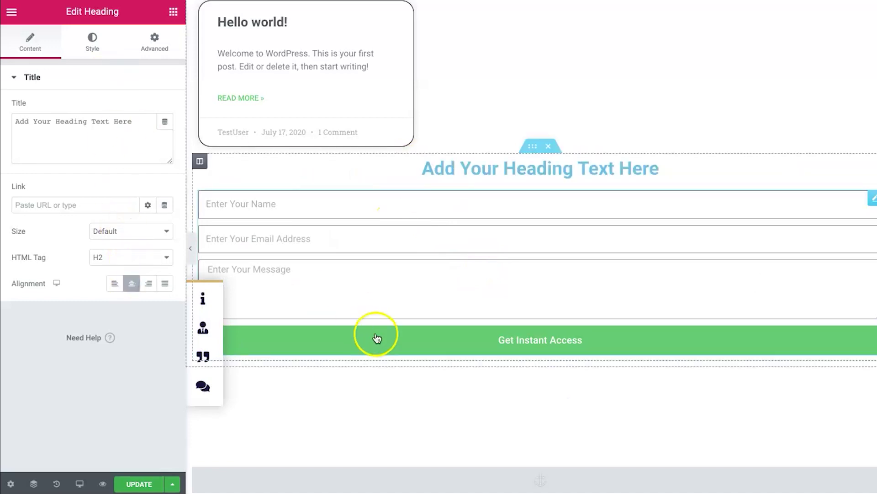
{"action": "scroll", "coordinate": [361, 357], "scroll_direction": "down", "scroll_amount": 15}
{"action": "scroll", "coordinate": [356, 371], "scroll_direction": "down", "scroll_amount": 15}
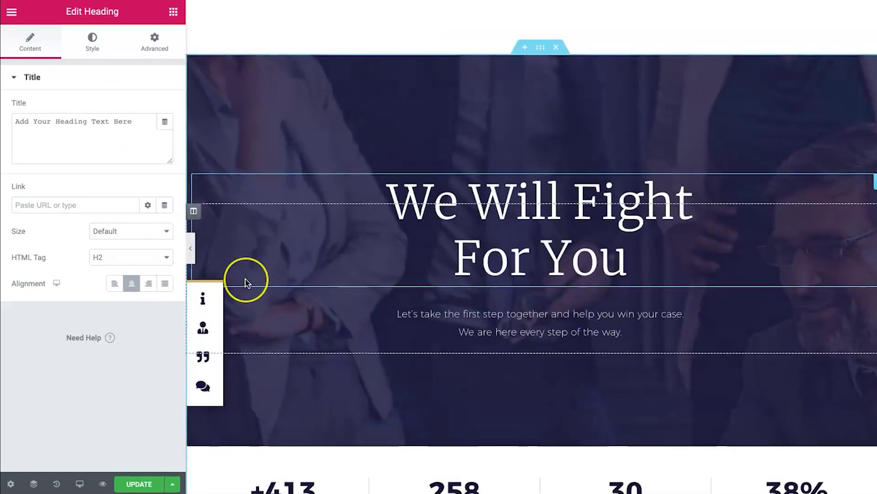
{"action": "scroll", "coordinate": [246, 279], "scroll_direction": "up", "scroll_amount": 10}
{"action": "scroll", "coordinate": [245, 278], "scroll_direction": "down", "scroll_amount": 6}
{"action": "scroll", "coordinate": [468, 345], "scroll_direction": "down", "scroll_amount": 10}
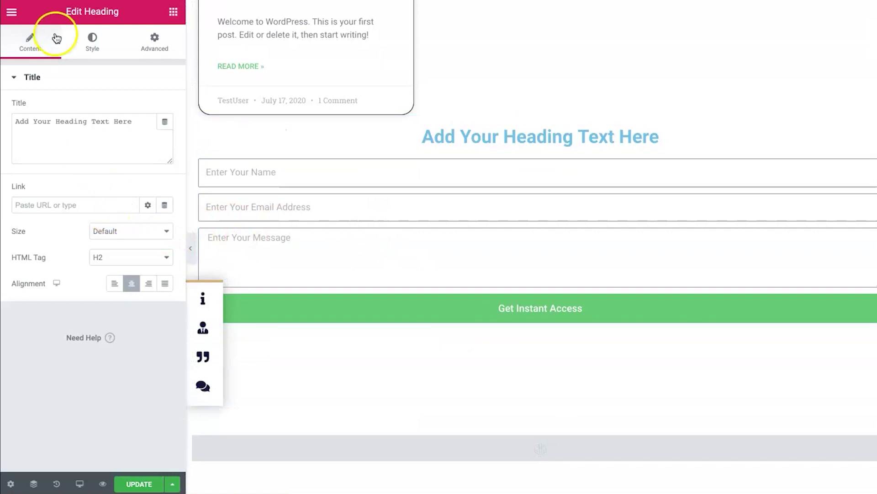
Remove the Message field from the opt-in form's fields and check the form's settings again.
{"action": "left_click", "coordinate": [298, 247]}
{"action": "right_click", "coordinate": [635, 228]}
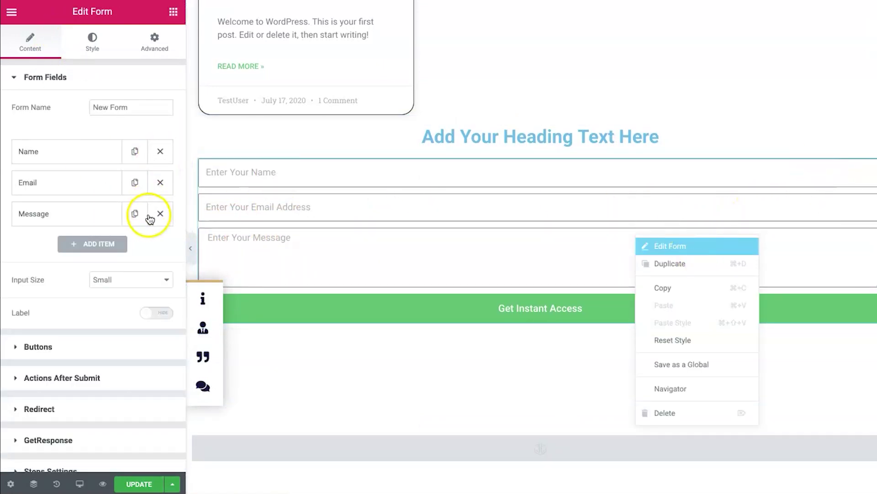
{"action": "left_click", "coordinate": [164, 214]}
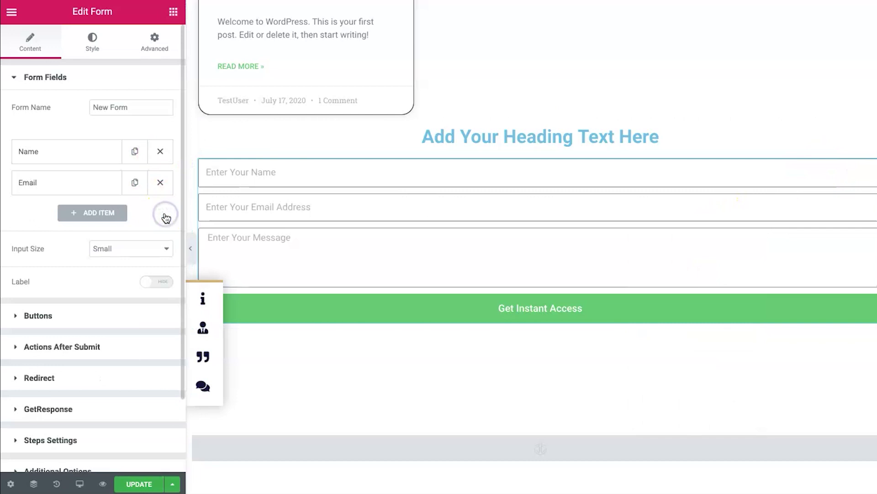
{"action": "left_click", "coordinate": [625, 143]}
{"action": "right_click", "coordinate": [288, 228]}
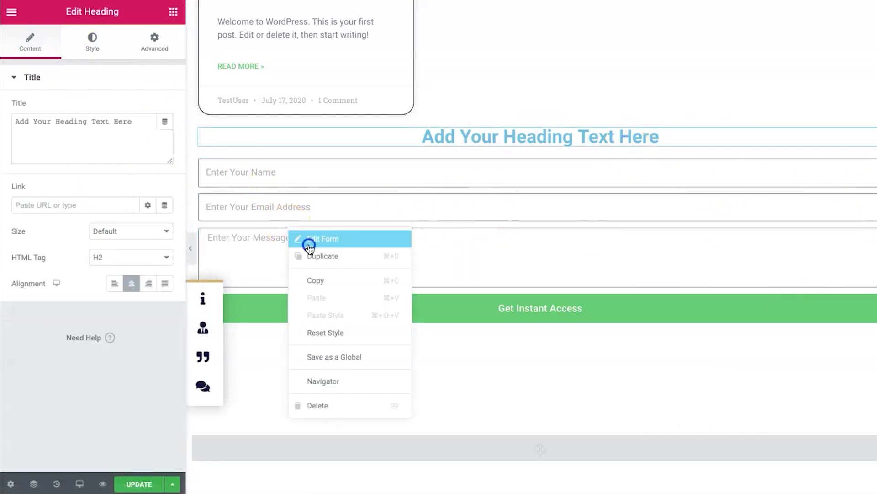
{"action": "left_click", "coordinate": [307, 244]}
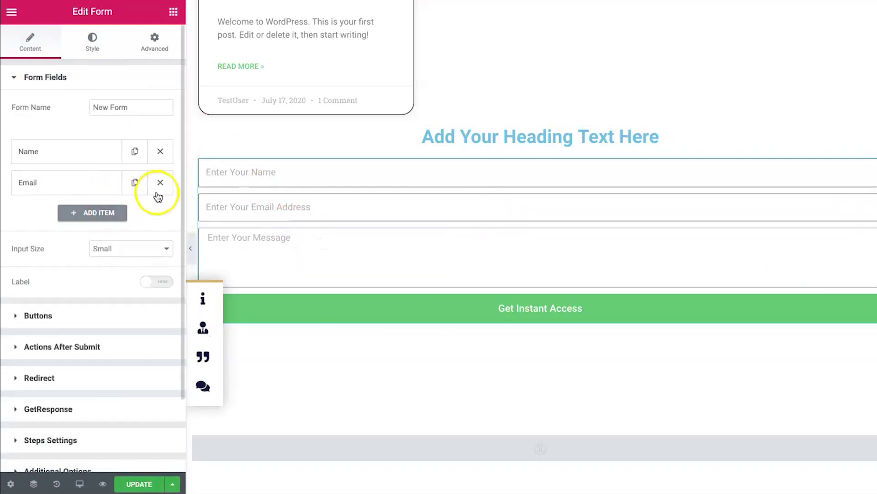
Set the text color of the heading above the form to white (#FFFFFF).
{"action": "left_click", "coordinate": [414, 135]}
{"action": "triple_click", "coordinate": [414, 135]}
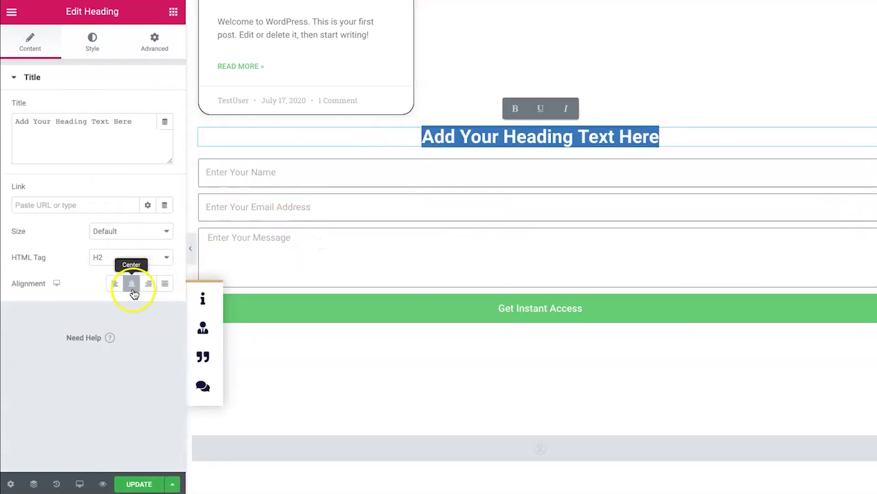
{"action": "left_click", "coordinate": [94, 49]}
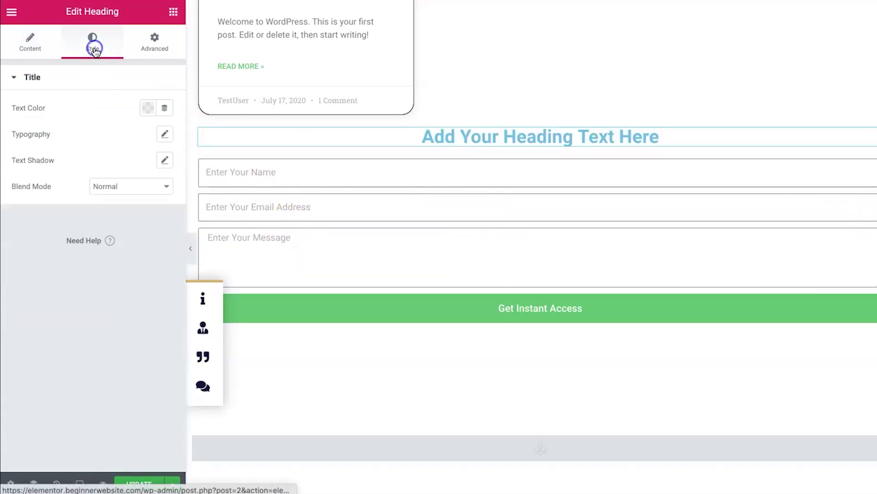
{"action": "left_click", "coordinate": [148, 107]}
{"action": "left_click", "coordinate": [202, 139]}
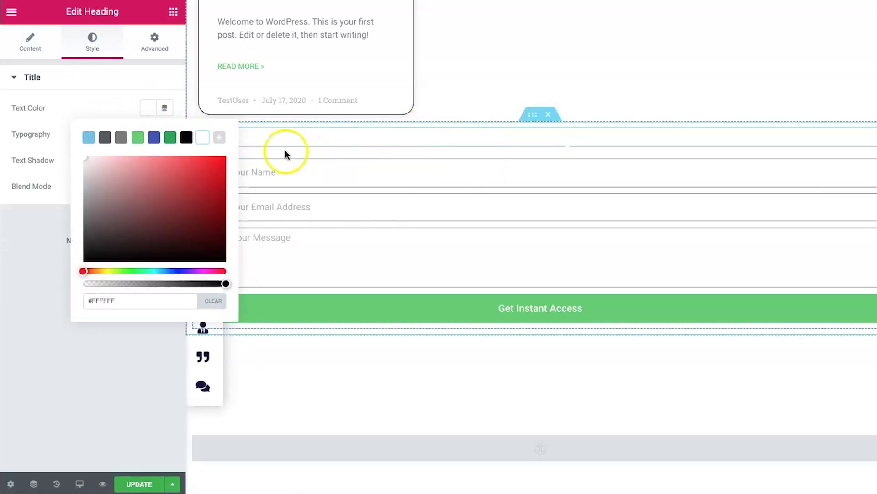
{"action": "left_click", "coordinate": [41, 60]}
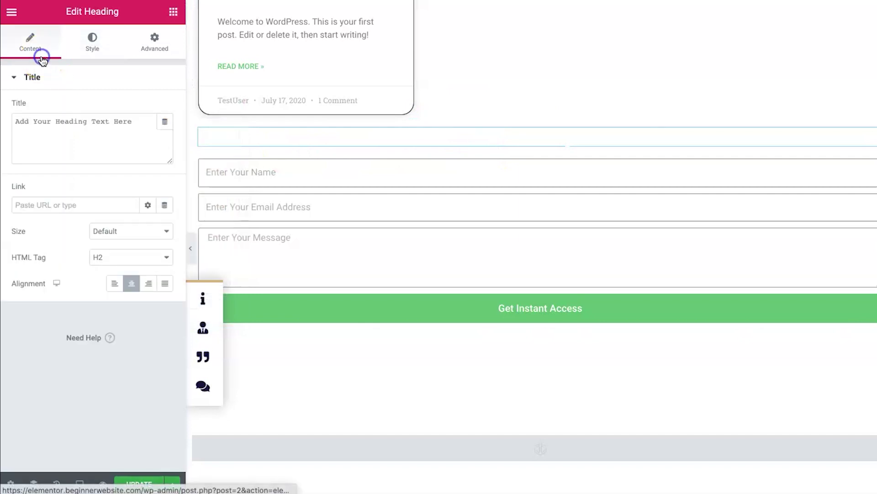
Add a Text Editor widget between the heading and the opt-in form, and select its placeholder paragraph.
{"action": "left_click", "coordinate": [173, 11]}
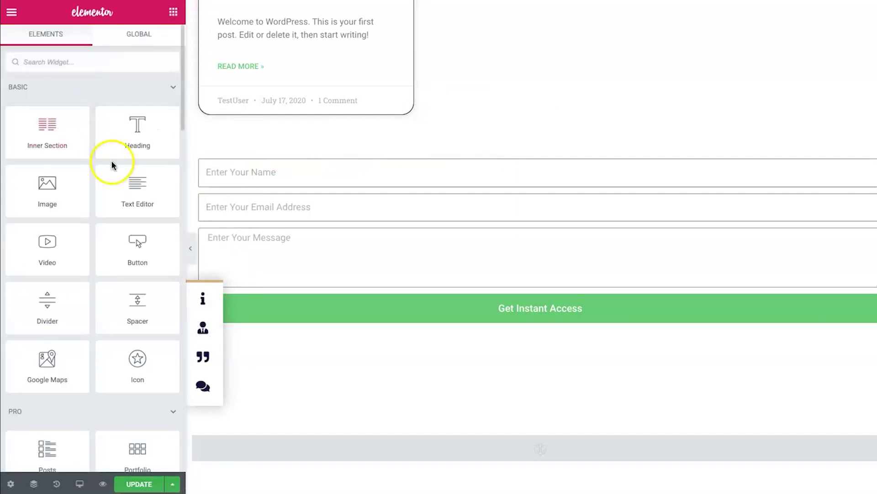
{"action": "left_click_drag", "start_coordinate": [125, 190], "coordinate": [501, 170]}
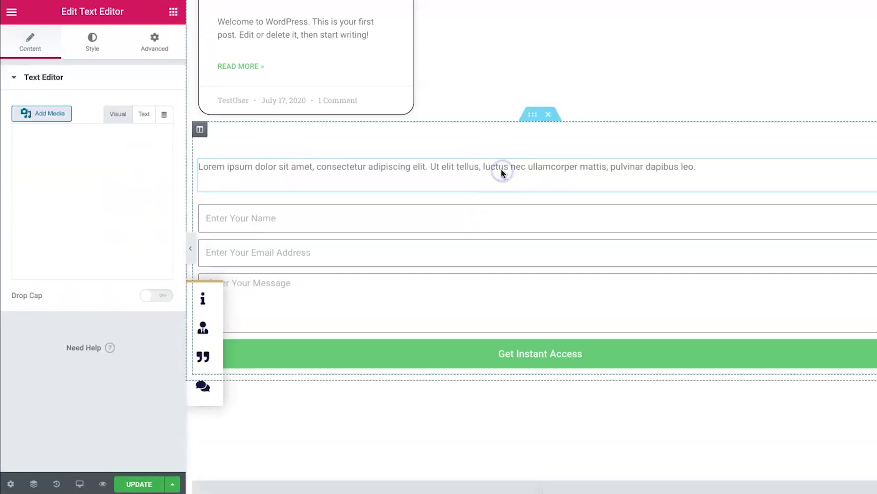
{"action": "triple_click", "coordinate": [475, 165]}
Center the paragraph above the form and set its text color to white (#FFFFFF).
{"action": "left_click", "coordinate": [98, 47]}
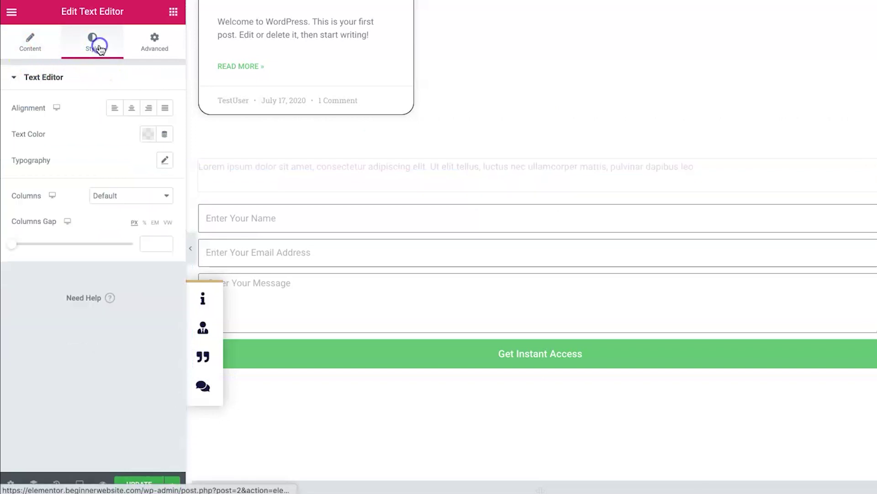
{"action": "left_click", "coordinate": [131, 107]}
{"action": "left_click", "coordinate": [148, 134]}
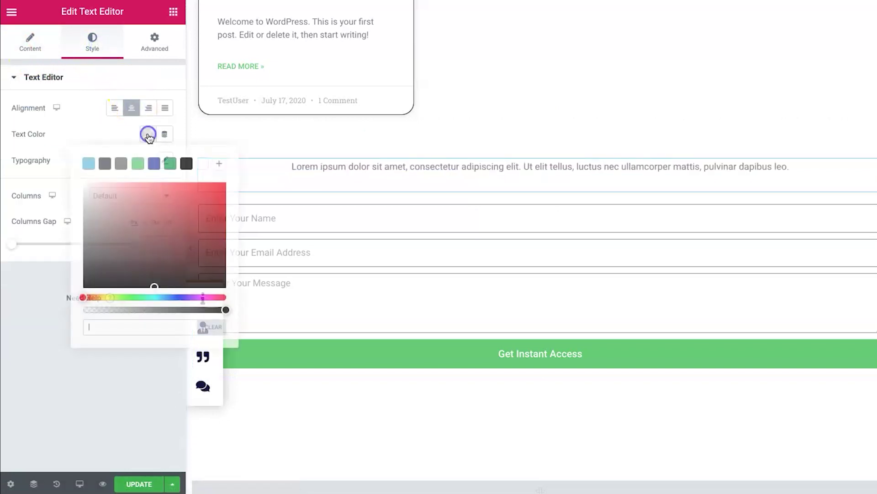
{"action": "left_click", "coordinate": [204, 164]}
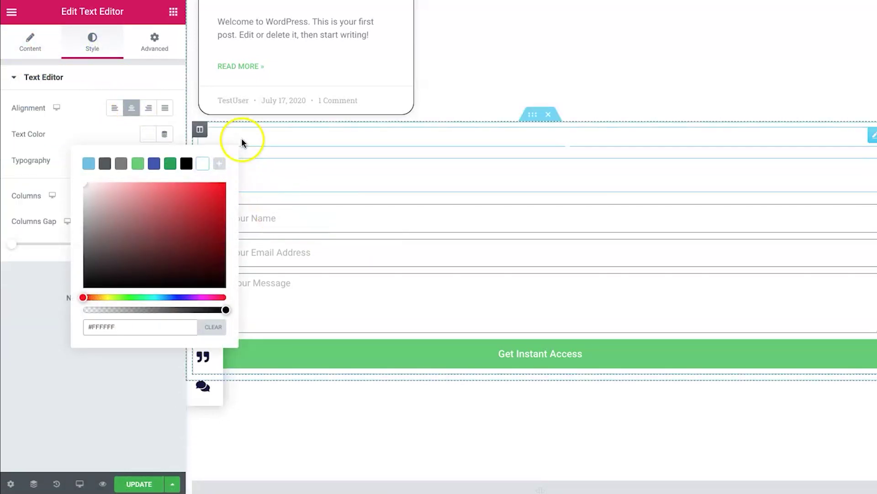
Unlink the margin values of the paragraph above the opt-in form and set its bottom margin to -20 px.
{"action": "left_click", "coordinate": [173, 12]}
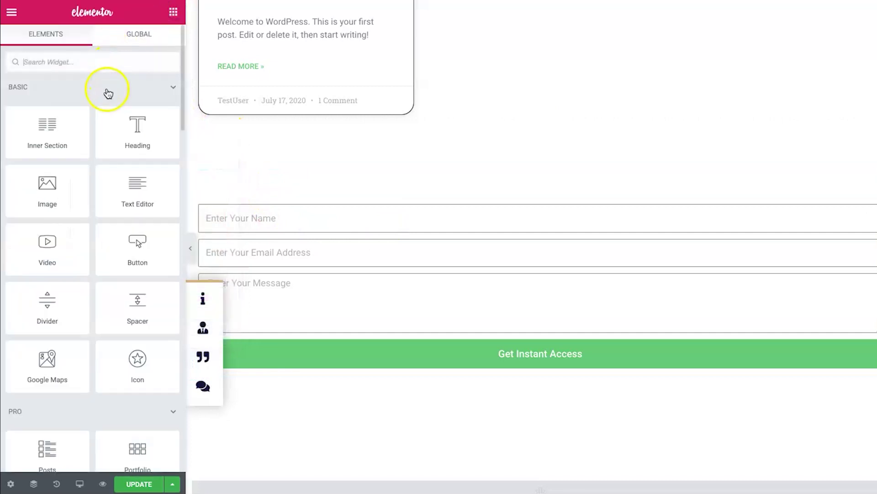
{"action": "left_click", "coordinate": [289, 160]}
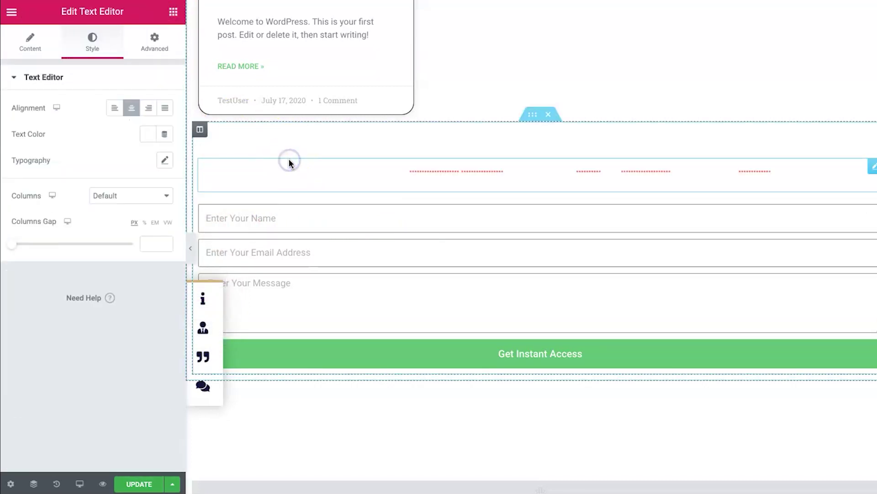
{"action": "left_click", "coordinate": [155, 41]}
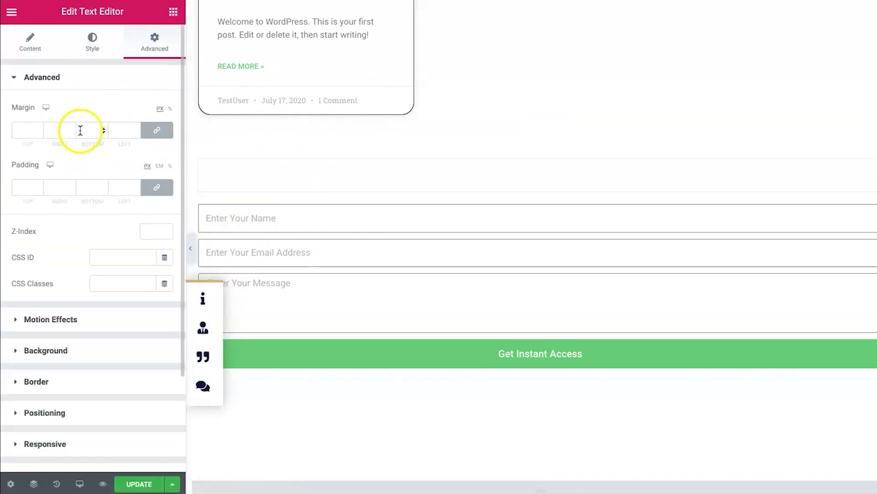
{"action": "left_click", "coordinate": [154, 130]}
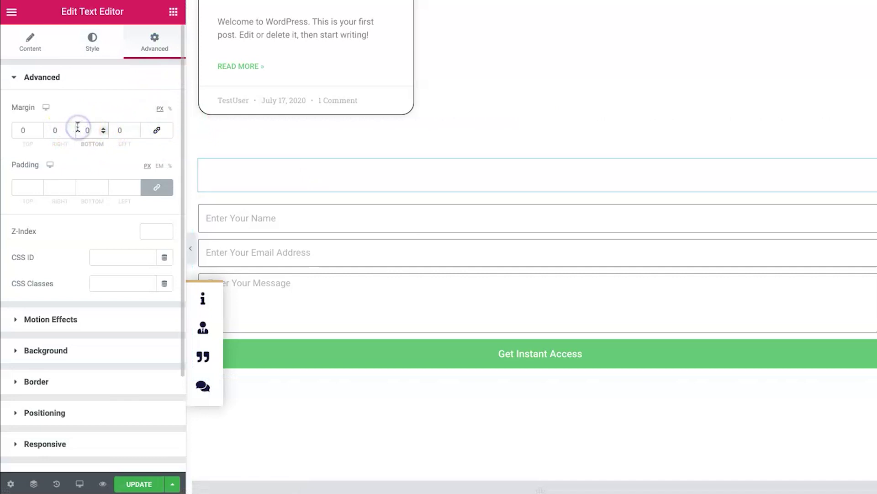
{"action": "type", "text": "-20"}
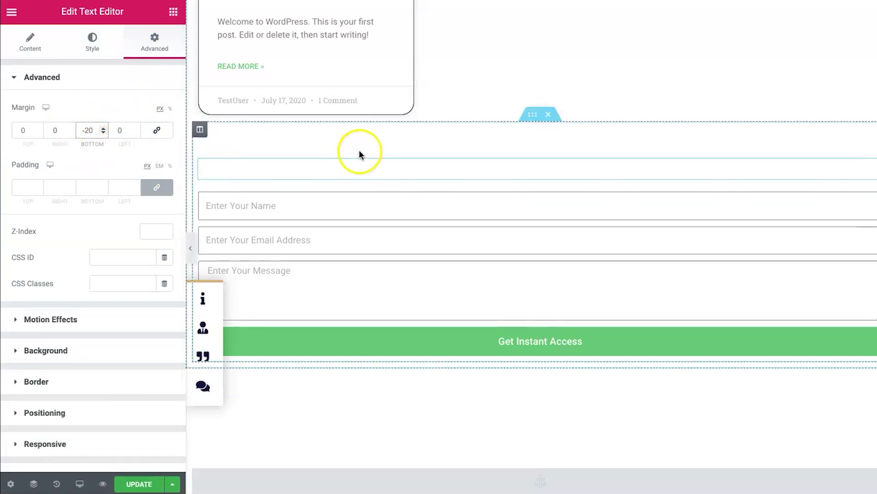
Unlink the margin values of the heading above the opt-in form and set its bottom margin to -10 px.
{"action": "left_click", "coordinate": [362, 138]}
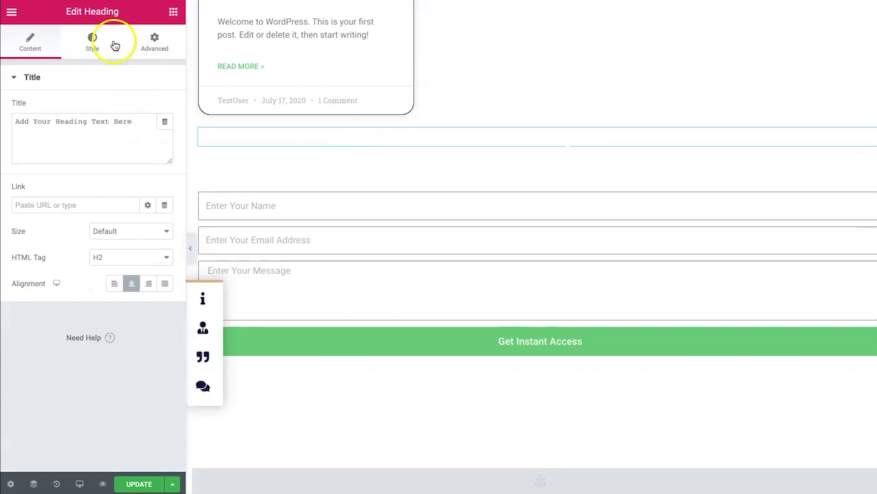
{"action": "left_click", "coordinate": [155, 40]}
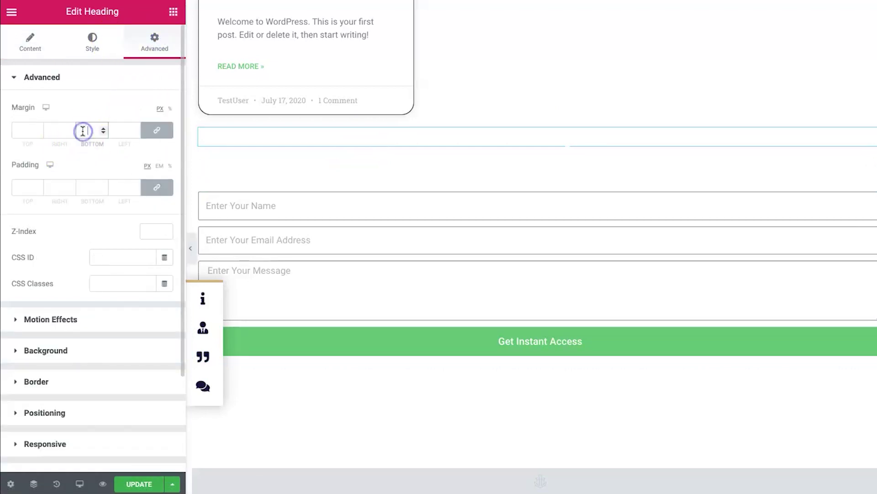
{"action": "type", "text": "10"}
{"action": "left_click", "coordinate": [155, 133]}
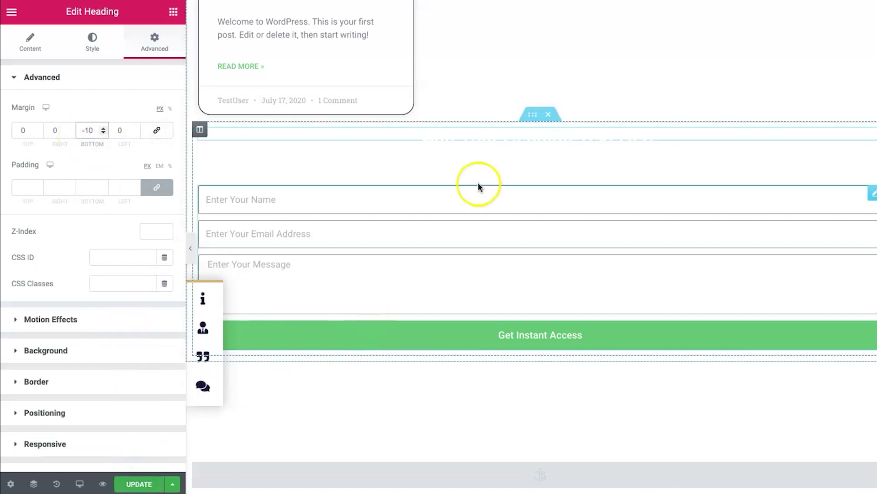
Save the inner section holding the heading, paragraph and opt-in form as a template named Newsletter, and close the template library.
{"action": "right_click", "coordinate": [533, 120]}
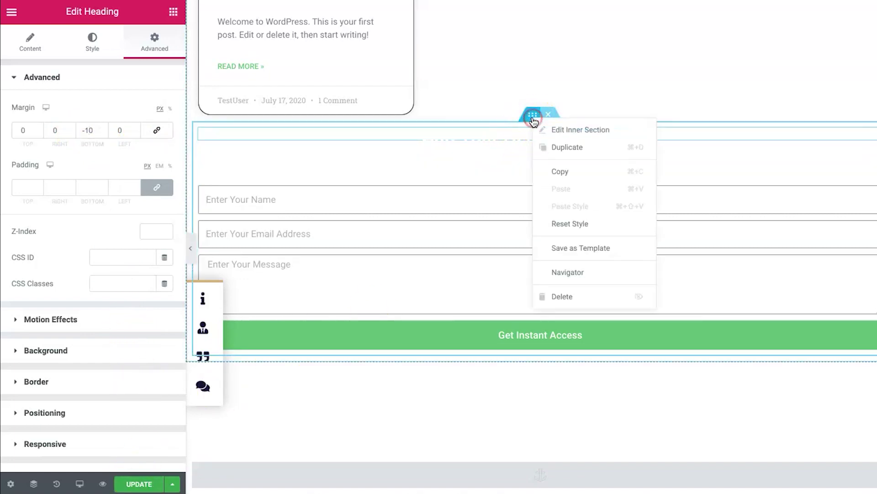
{"action": "left_click", "coordinate": [603, 249]}
{"action": "left_click", "coordinate": [448, 252]}
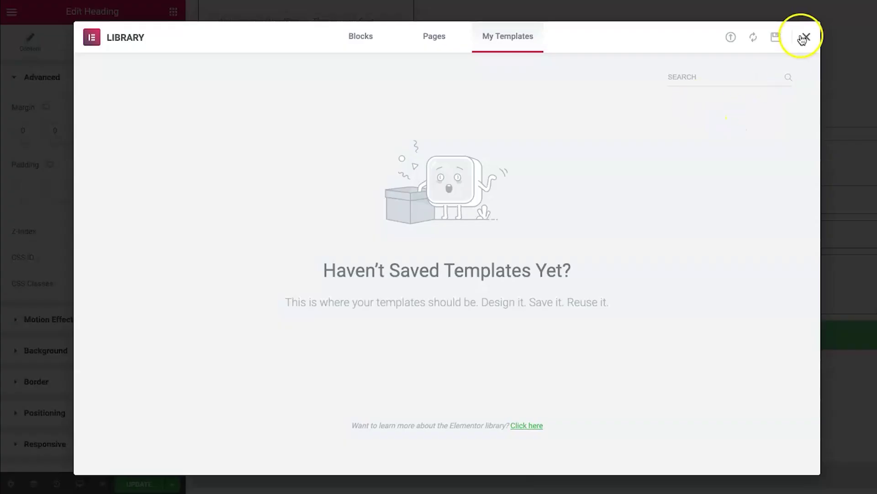
{"action": "left_click", "coordinate": [804, 38]}
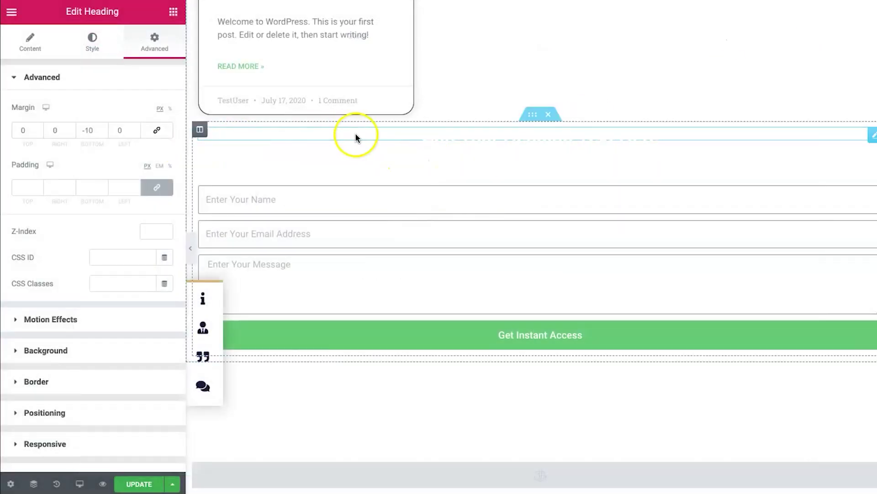
{"action": "left_click", "coordinate": [433, 391]}
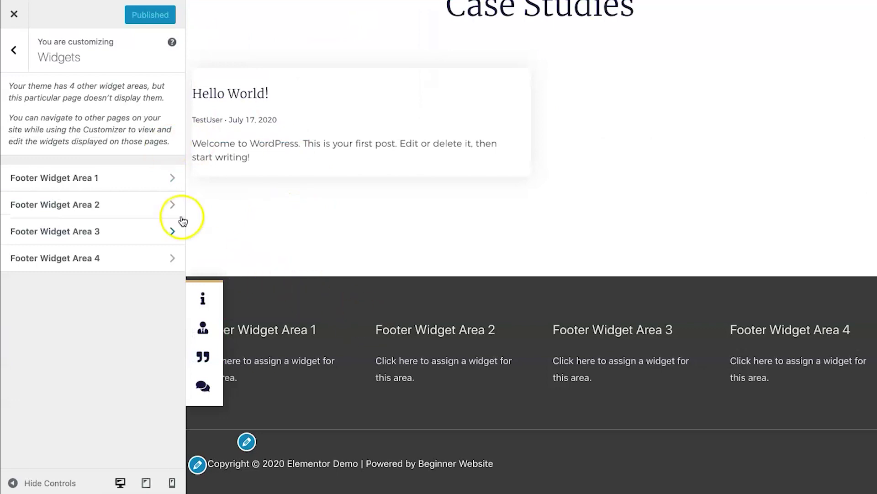
Switch to the Customizer, reload it and check the Footer Widgets layout settings.
{"action": "right_click", "coordinate": [277, 50]}
{"action": "left_click", "coordinate": [303, 81]}
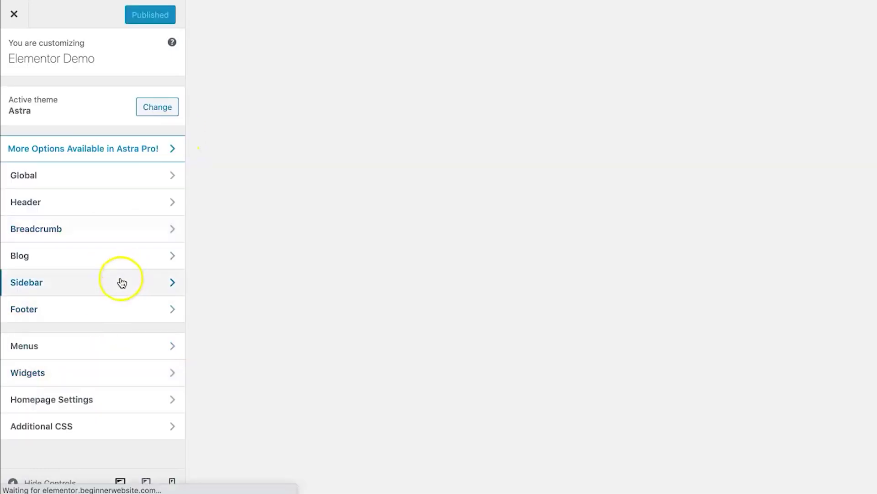
{"action": "left_click", "coordinate": [109, 302]}
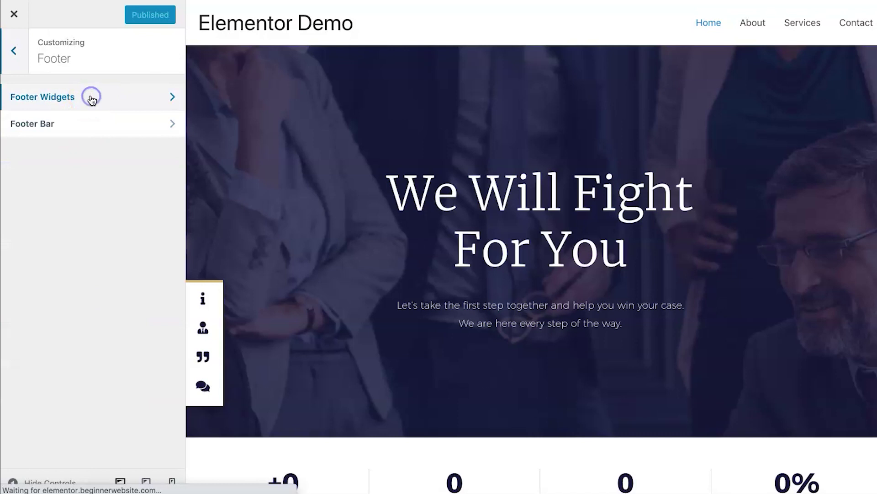
{"action": "left_click", "coordinate": [92, 99]}
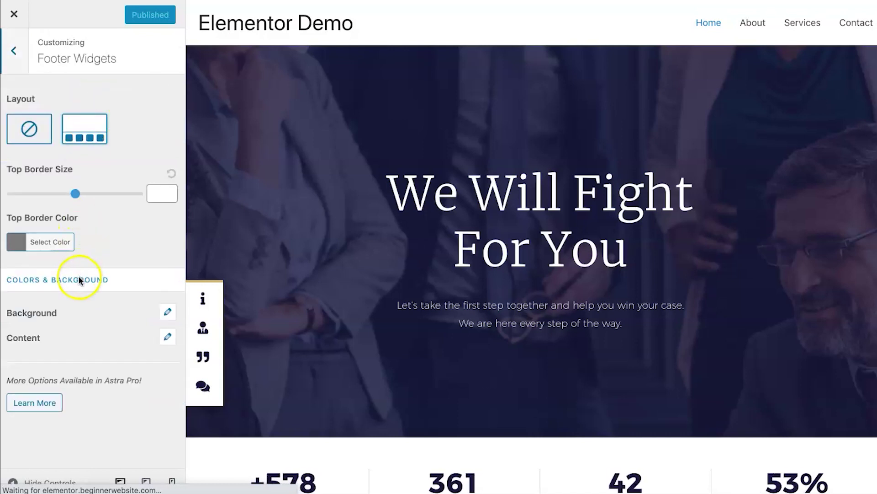
{"action": "left_click", "coordinate": [21, 63]}
{"action": "left_click", "coordinate": [22, 62]}
Add an Elementor Library widget to Footer Widget Area 1 and choose Newsletter (section) as its template.
{"action": "left_click", "coordinate": [57, 378]}
{"action": "left_click", "coordinate": [68, 178]}
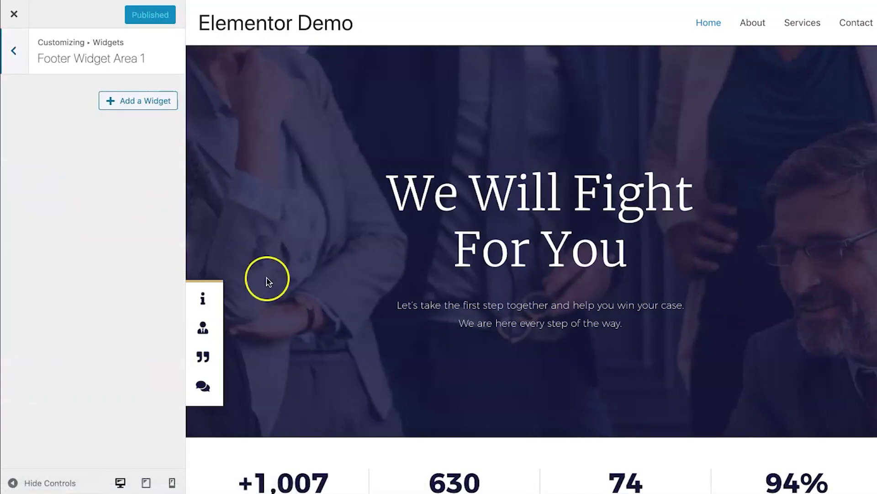
{"action": "left_click", "coordinate": [133, 102]}
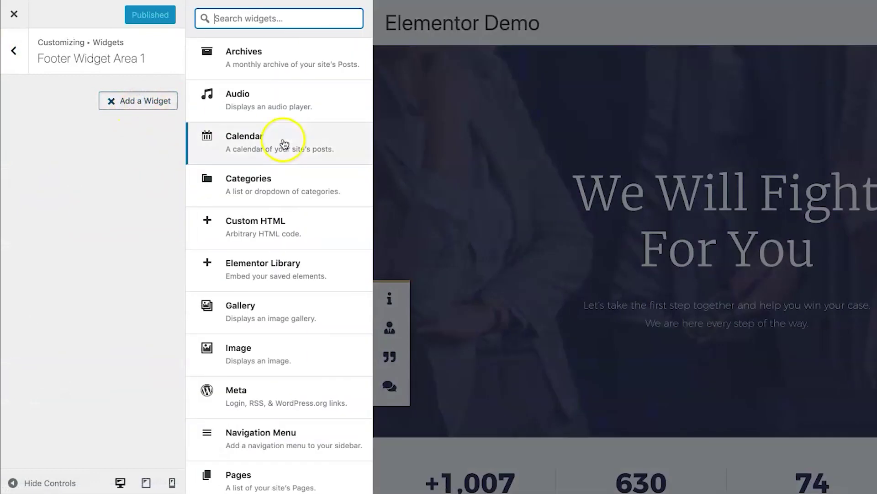
{"action": "left_click", "coordinate": [293, 277]}
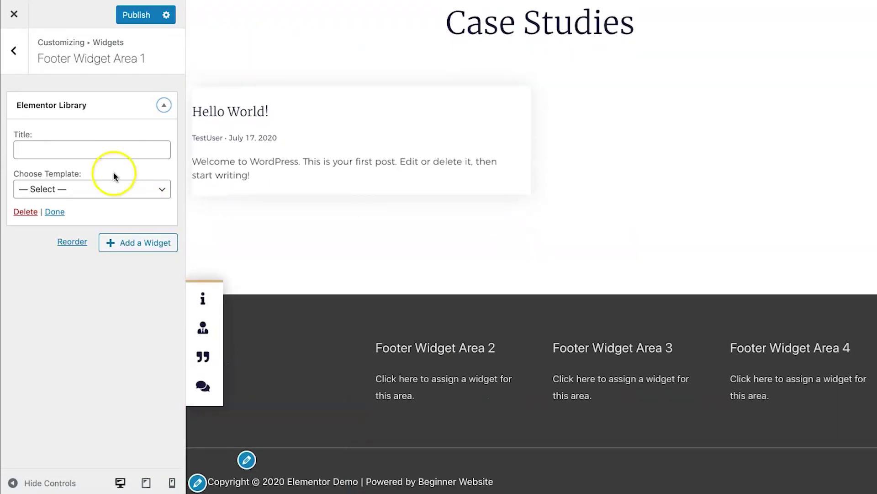
{"action": "left_click", "coordinate": [113, 187]}
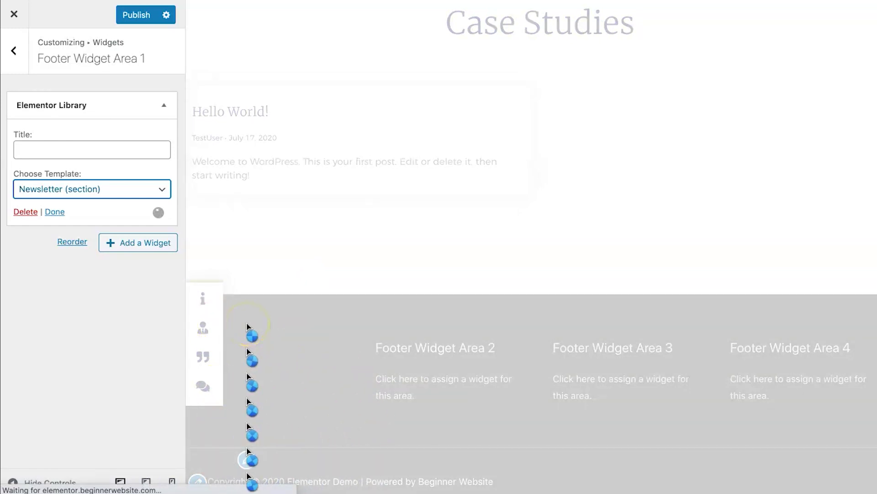
{"action": "scroll", "coordinate": [251, 327], "scroll_direction": "down", "scroll_amount": 3}
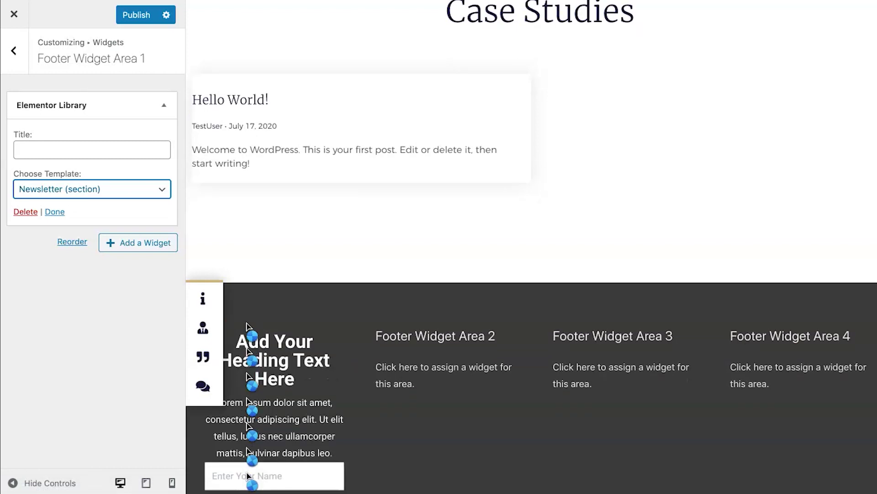
{"action": "scroll", "coordinate": [274, 356], "scroll_direction": "down", "scroll_amount": 1}
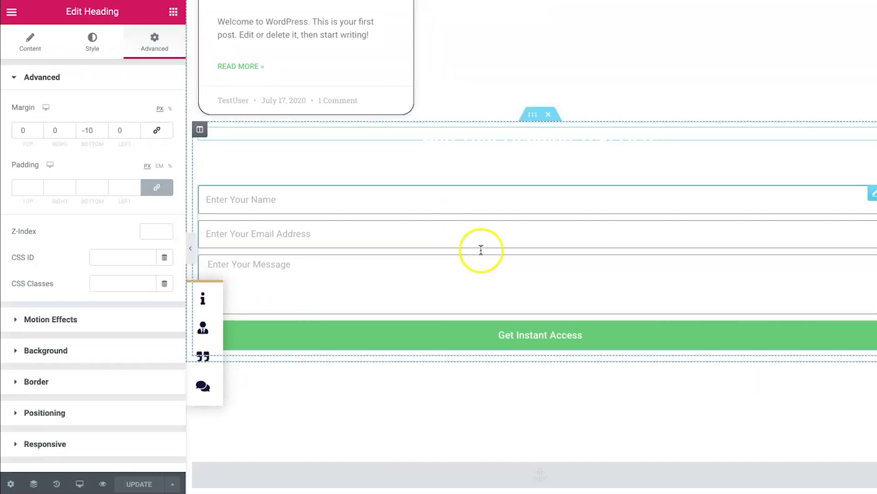
Switch to the Elementor editor, look over the homepage sections and browse the available Pro widgets.
{"action": "scroll", "coordinate": [480, 249], "scroll_direction": "up", "scroll_amount": 5}
{"action": "scroll", "coordinate": [487, 320], "scroll_direction": "up", "scroll_amount": 8}
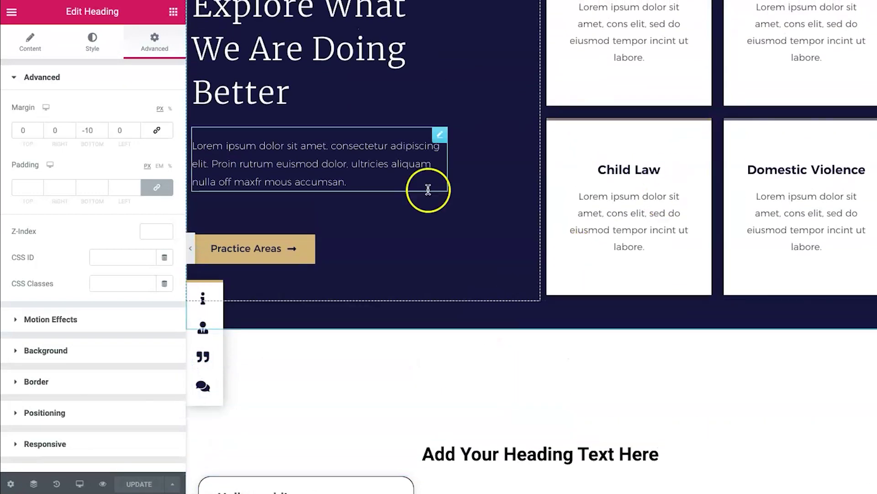
{"action": "scroll", "coordinate": [563, 199], "scroll_direction": "down", "scroll_amount": 10}
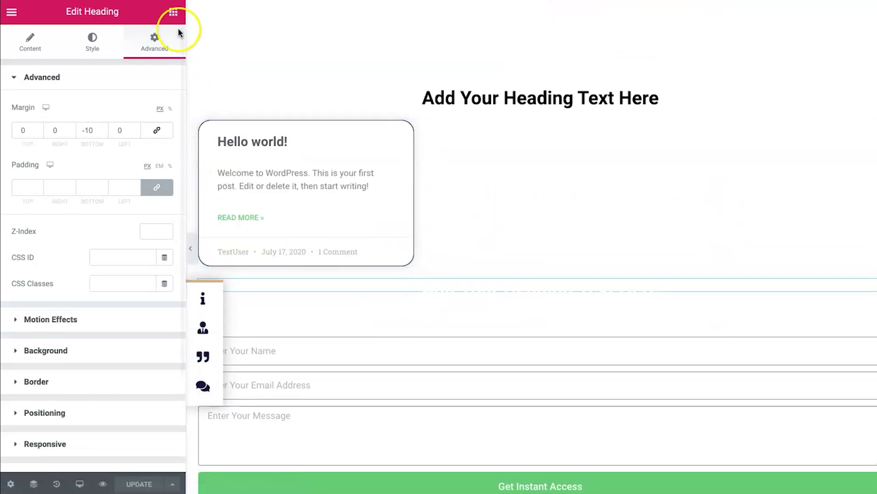
{"action": "left_click", "coordinate": [175, 13]}
{"action": "scroll", "coordinate": [112, 316], "scroll_direction": "down", "scroll_amount": 12}
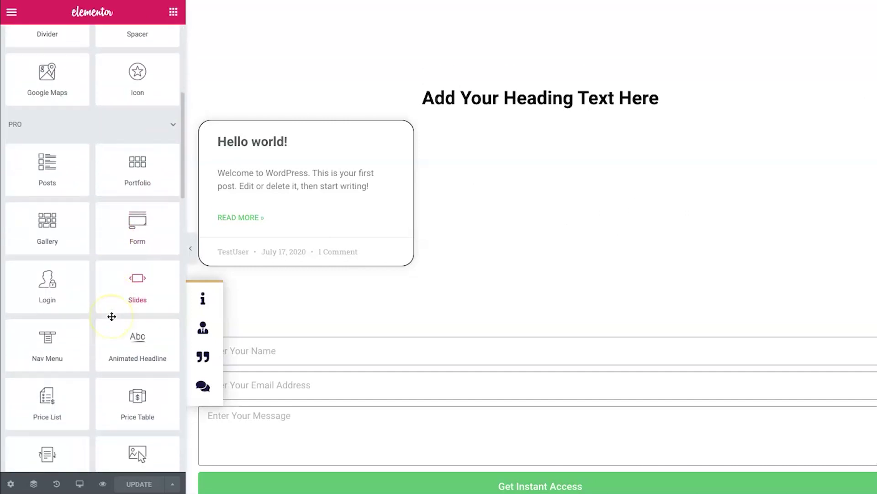
{"action": "scroll", "coordinate": [113, 304], "scroll_direction": "down", "scroll_amount": 5}
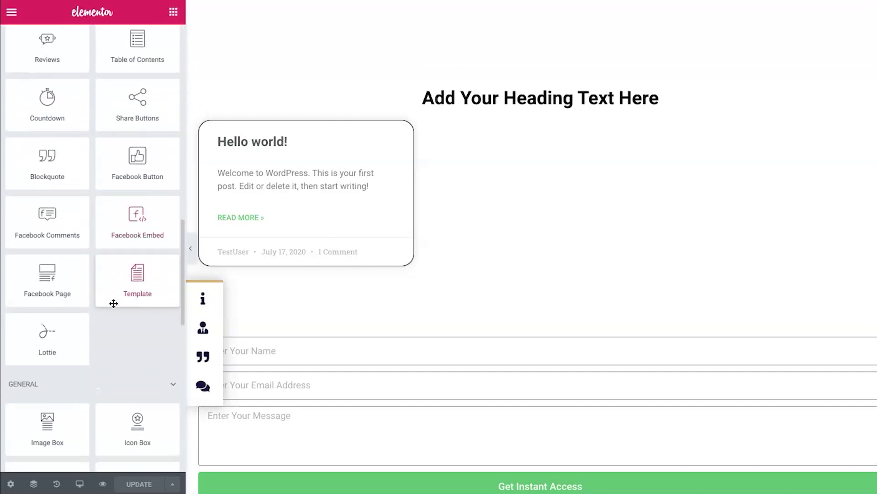
{"action": "scroll", "coordinate": [637, 303], "scroll_direction": "up", "scroll_amount": 2}
{"action": "scroll", "coordinate": [637, 303], "scroll_direction": "up", "scroll_amount": 8}
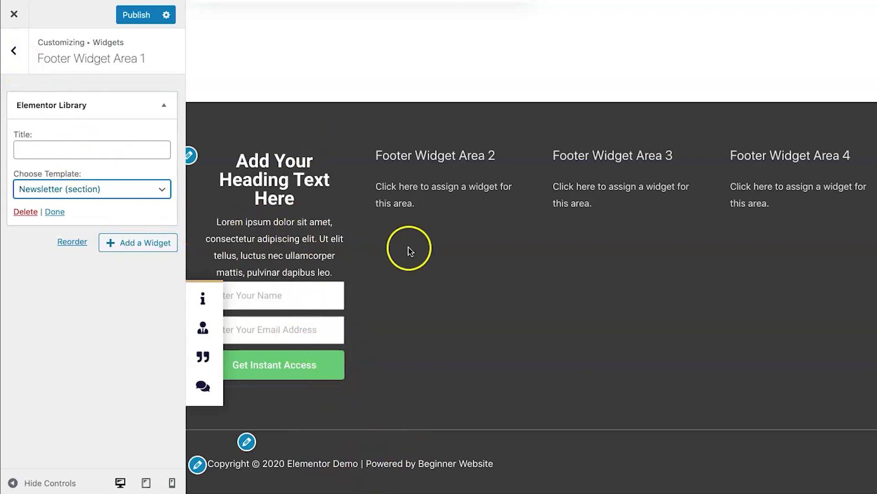
Switch to the Customizer and set the Footer Bar to the centered layout.
{"action": "left_click", "coordinate": [17, 51]}
{"action": "left_click", "coordinate": [17, 57]}
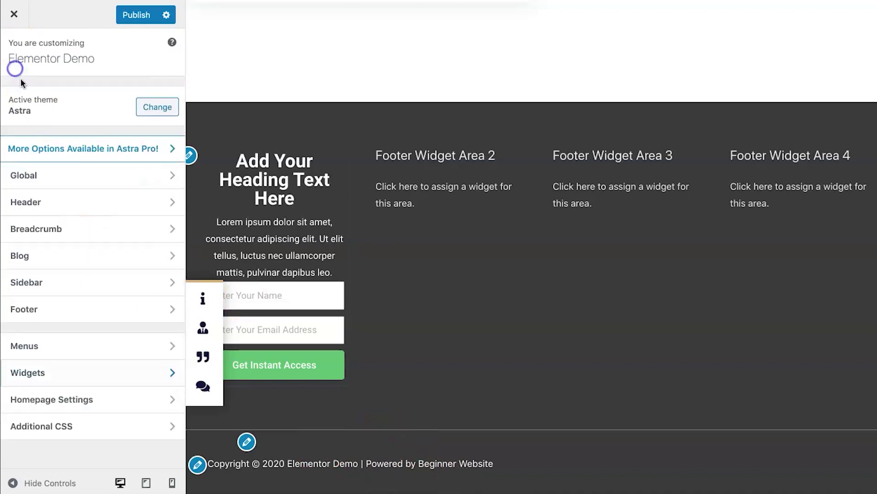
{"action": "left_click", "coordinate": [92, 308]}
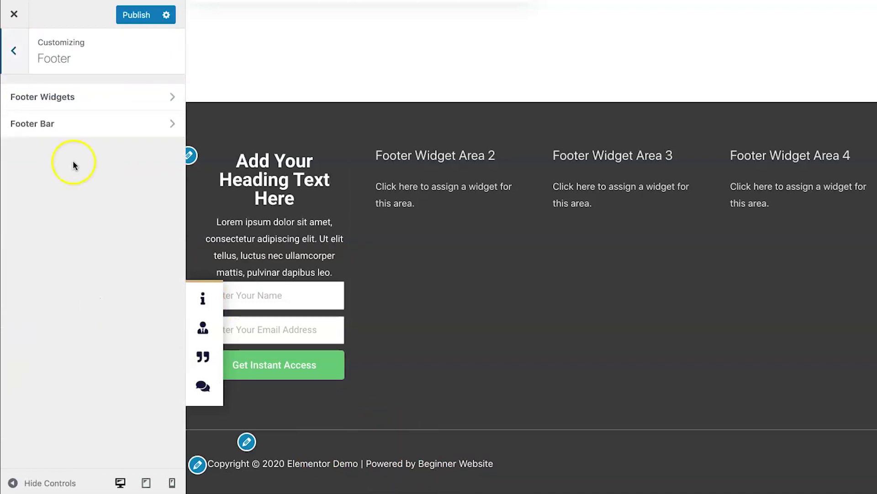
{"action": "left_click", "coordinate": [73, 131]}
{"action": "left_click", "coordinate": [91, 133]}
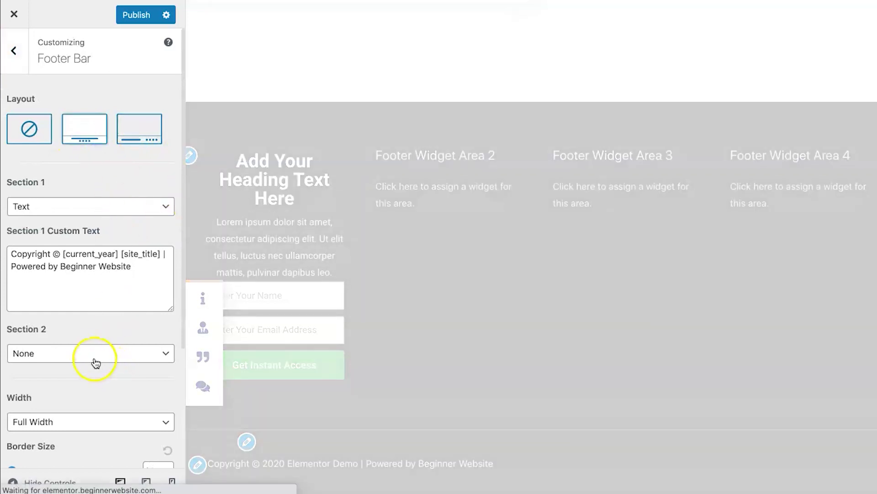
Set Section 2 of the Footer Bar to Widget.
{"action": "left_click", "coordinate": [91, 360]}
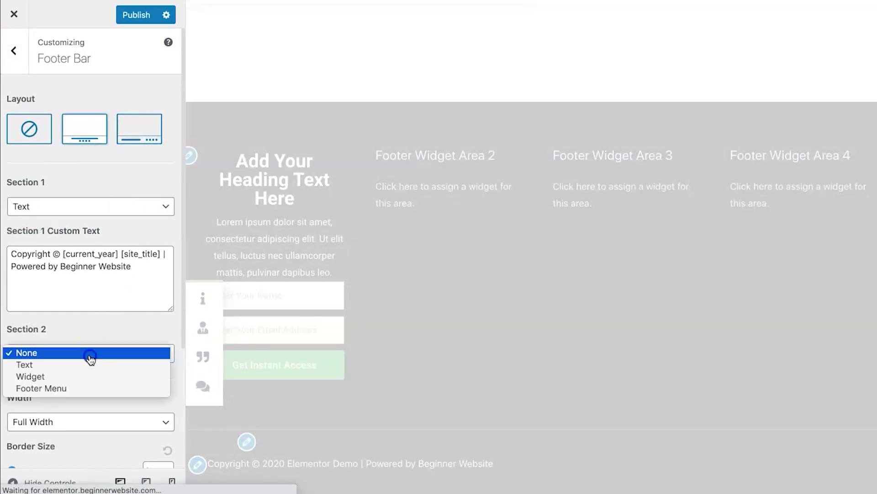
{"action": "left_click", "coordinate": [96, 332]}
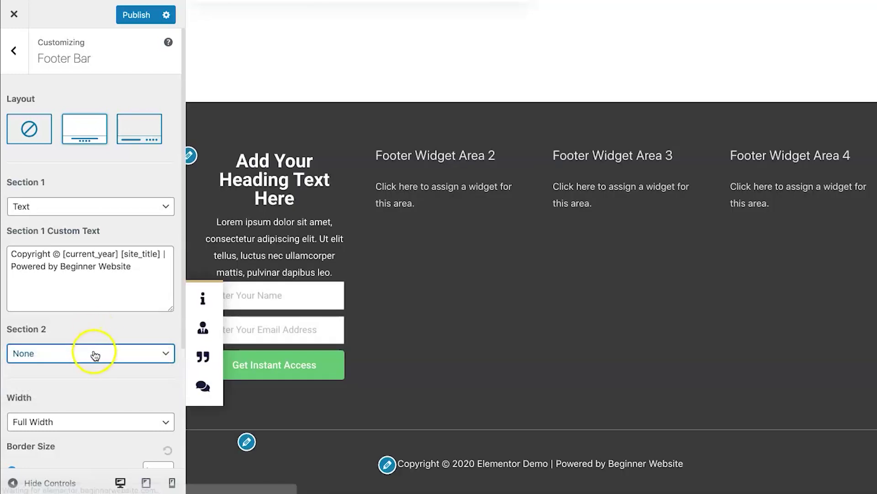
{"action": "left_click", "coordinate": [94, 352]}
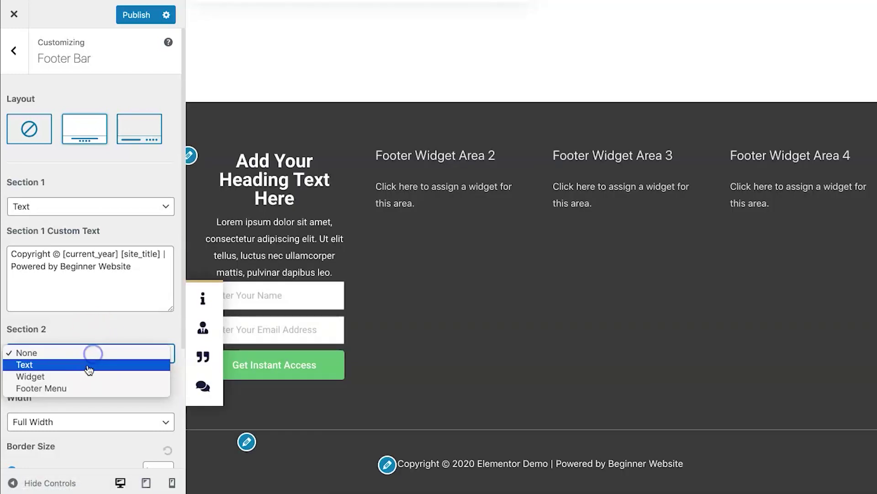
{"action": "left_click", "coordinate": [76, 377]}
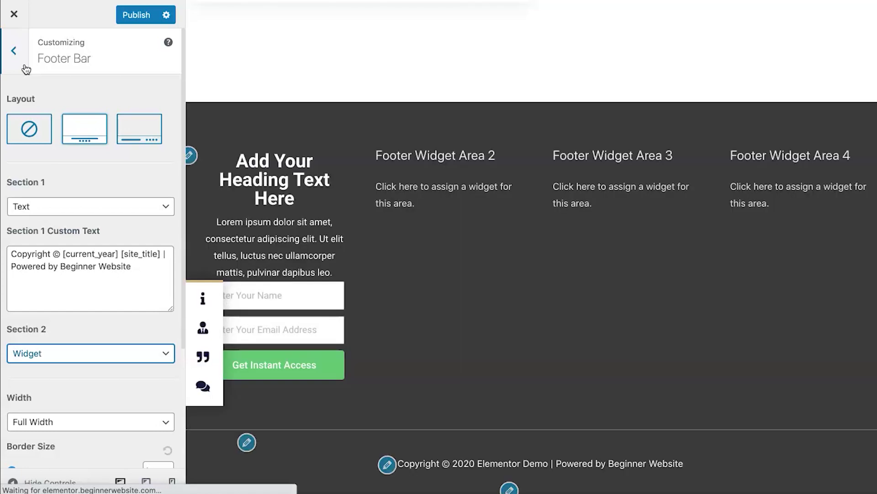
Leave the Footer Bar settings and show the Customizer's widget areas to find Footer Bar Section 2.
{"action": "left_click", "coordinate": [23, 64]}
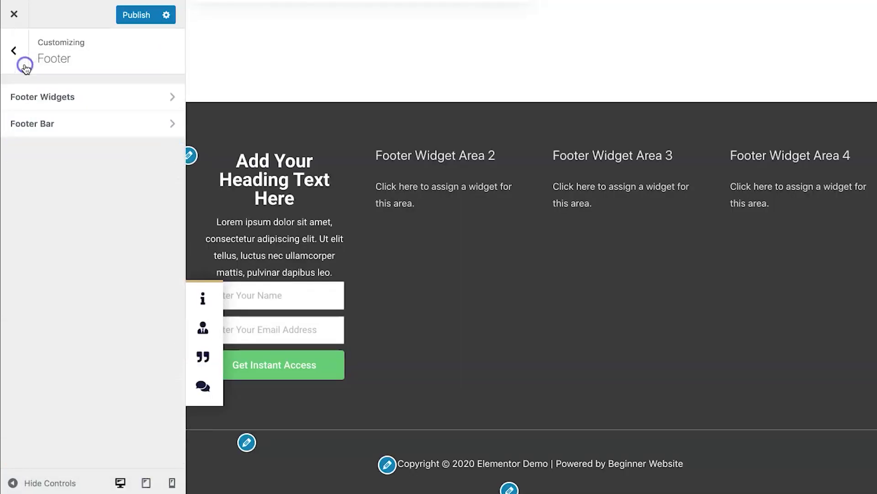
{"action": "left_click", "coordinate": [9, 53]}
{"action": "left_click", "coordinate": [64, 370]}
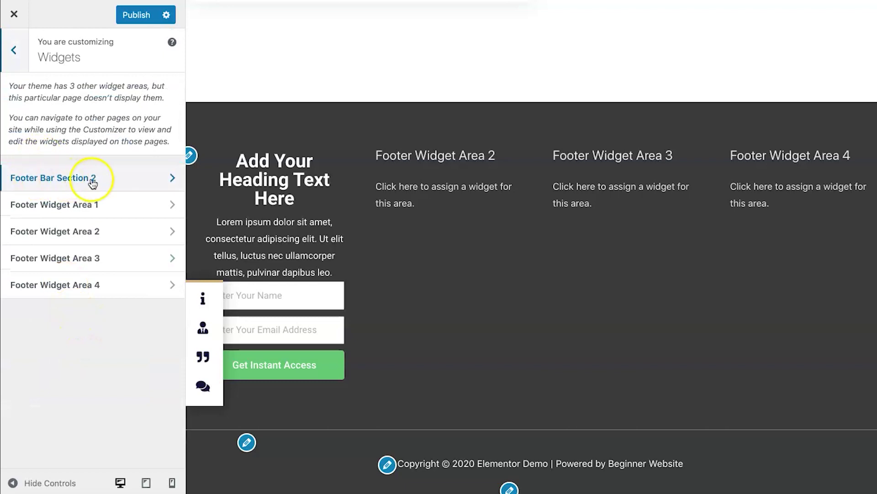
{"action": "scroll", "coordinate": [377, 306], "scroll_direction": "down", "scroll_amount": 1}
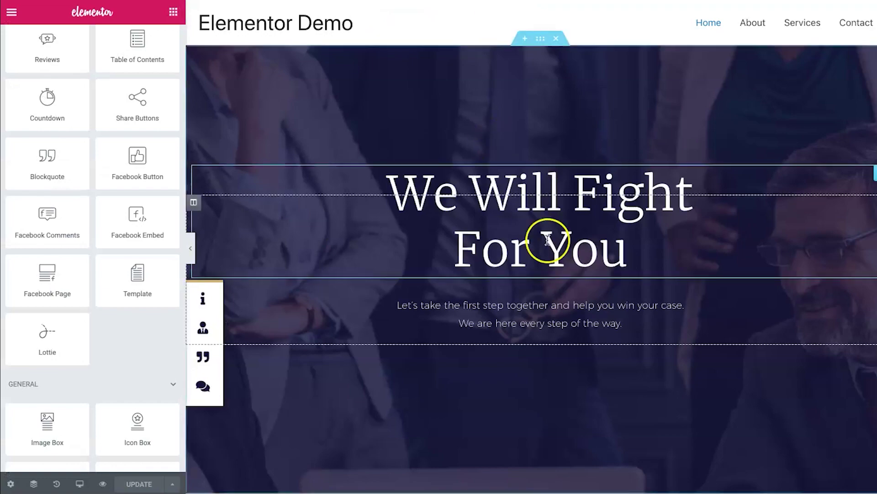
Switch to the Elementor editor and open the library's page templates from the empty section below the hero.
{"action": "scroll", "coordinate": [470, 366], "scroll_direction": "down", "scroll_amount": 5}
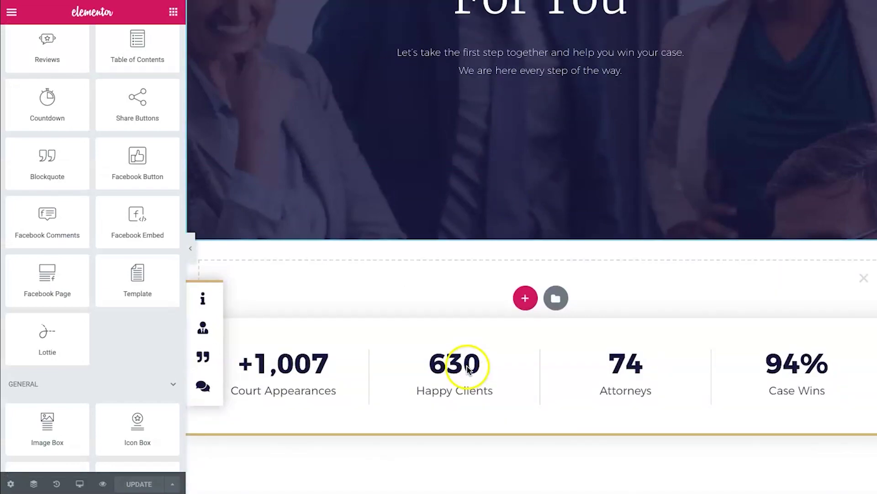
{"action": "left_click", "coordinate": [556, 297]}
{"action": "left_click", "coordinate": [442, 49]}
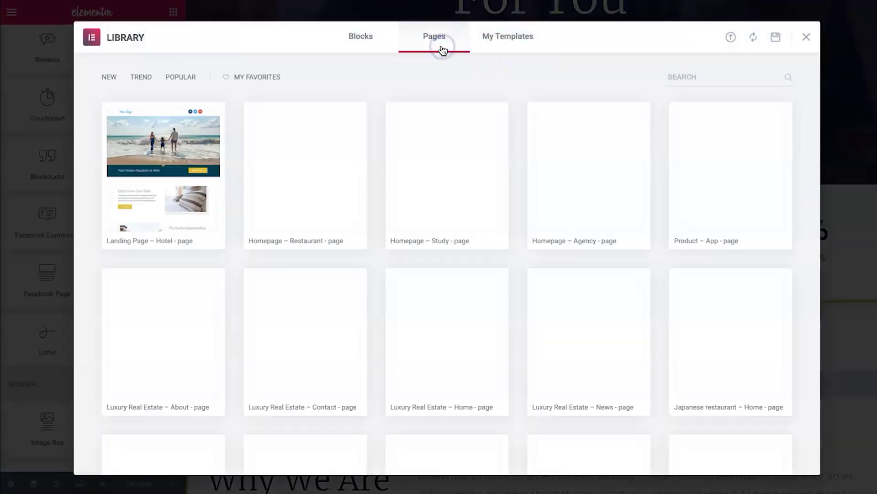
Look through the ready-made page templates in the library, then return to the start of the list.
{"action": "scroll", "coordinate": [456, 208], "scroll_direction": "down", "scroll_amount": 3}
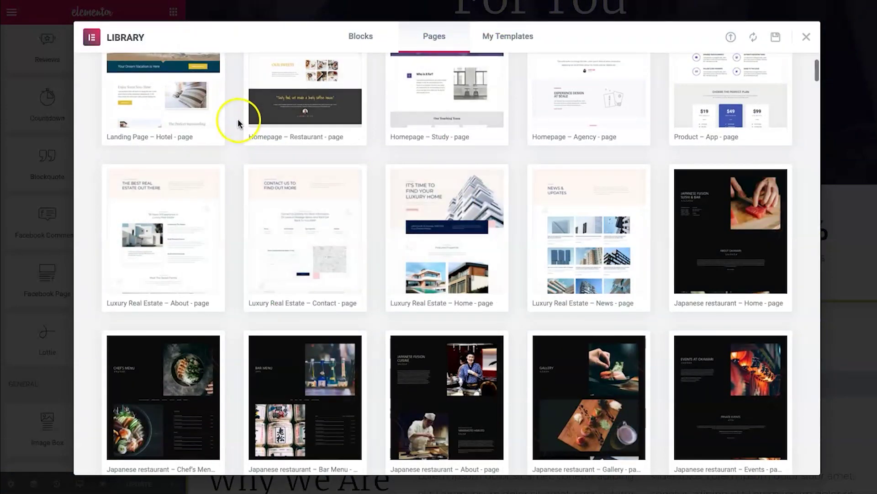
{"action": "scroll", "coordinate": [379, 142], "scroll_direction": "down", "scroll_amount": 1}
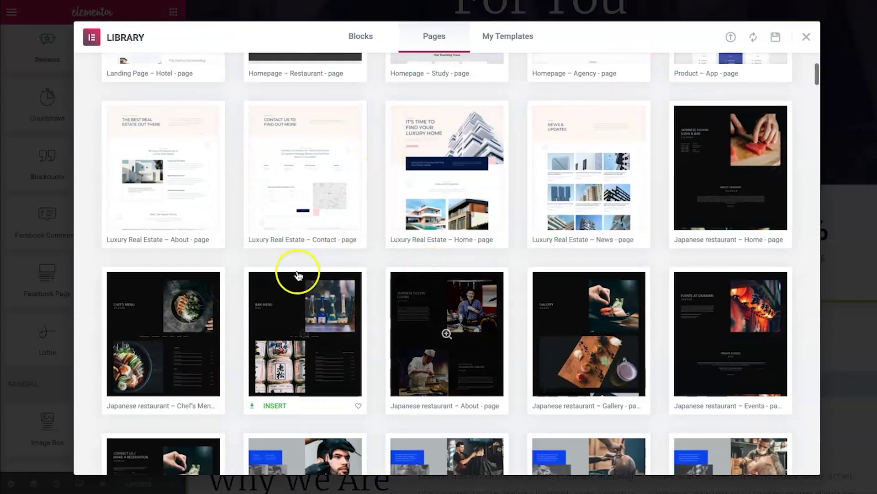
{"action": "scroll", "coordinate": [295, 275], "scroll_direction": "down", "scroll_amount": 6}
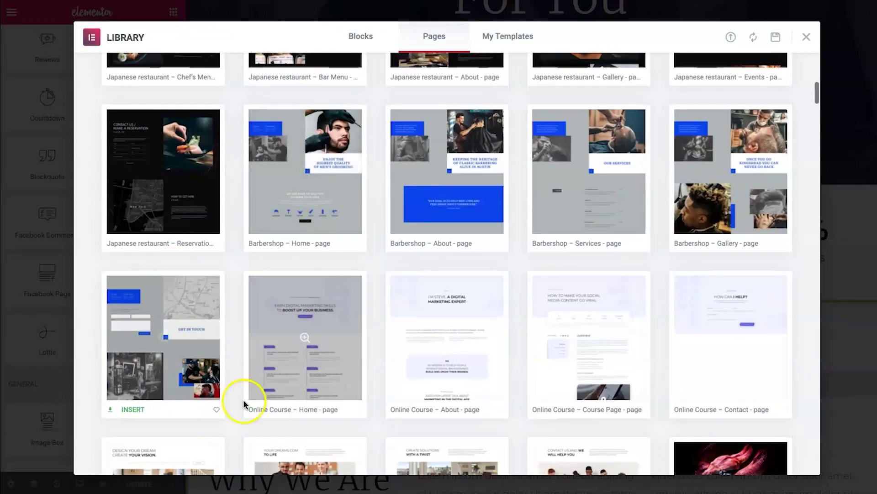
{"action": "scroll", "coordinate": [268, 309], "scroll_direction": "down", "scroll_amount": 4}
{"action": "scroll", "coordinate": [457, 269], "scroll_direction": "down", "scroll_amount": 1}
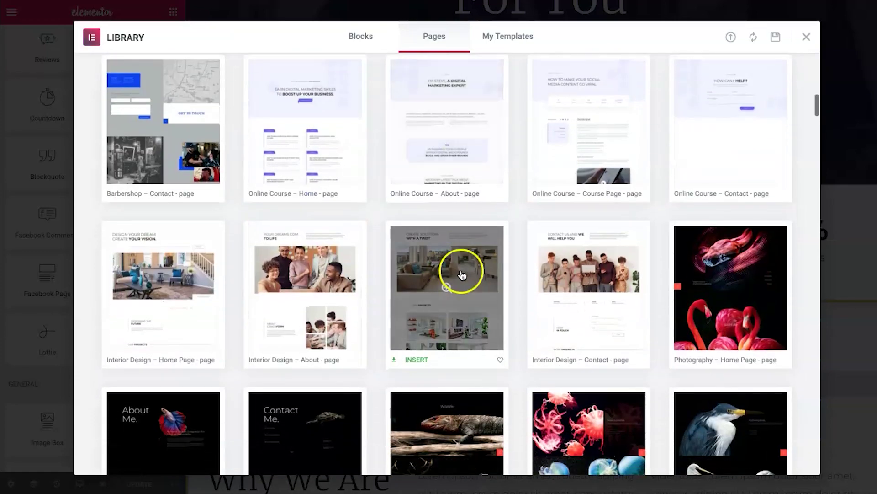
{"action": "scroll", "coordinate": [518, 297], "scroll_direction": "down", "scroll_amount": 5}
{"action": "scroll", "coordinate": [519, 298], "scroll_direction": "down", "scroll_amount": 12}
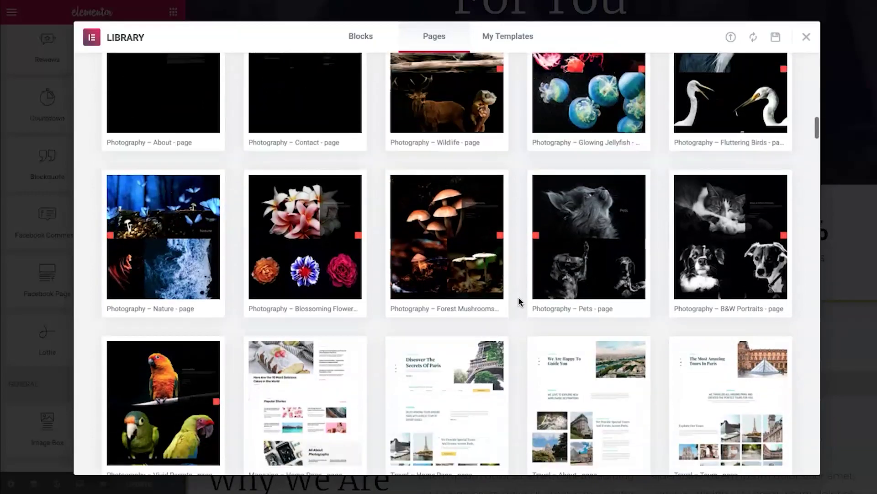
{"action": "scroll", "coordinate": [519, 298], "scroll_direction": "down", "scroll_amount": 20}
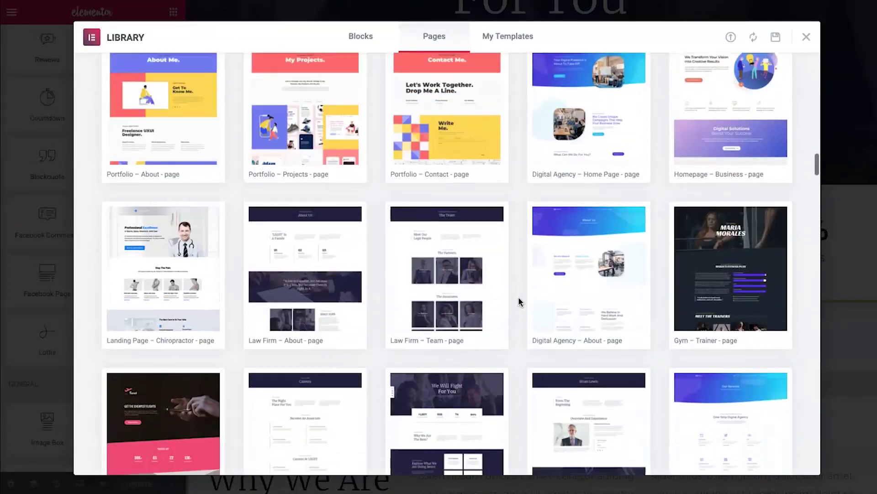
{"action": "scroll", "coordinate": [519, 297], "scroll_direction": "up", "scroll_amount": 20}
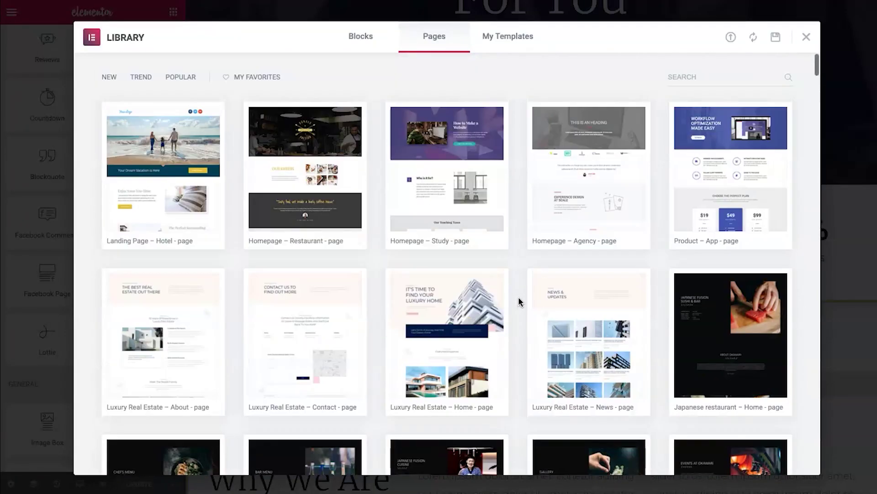